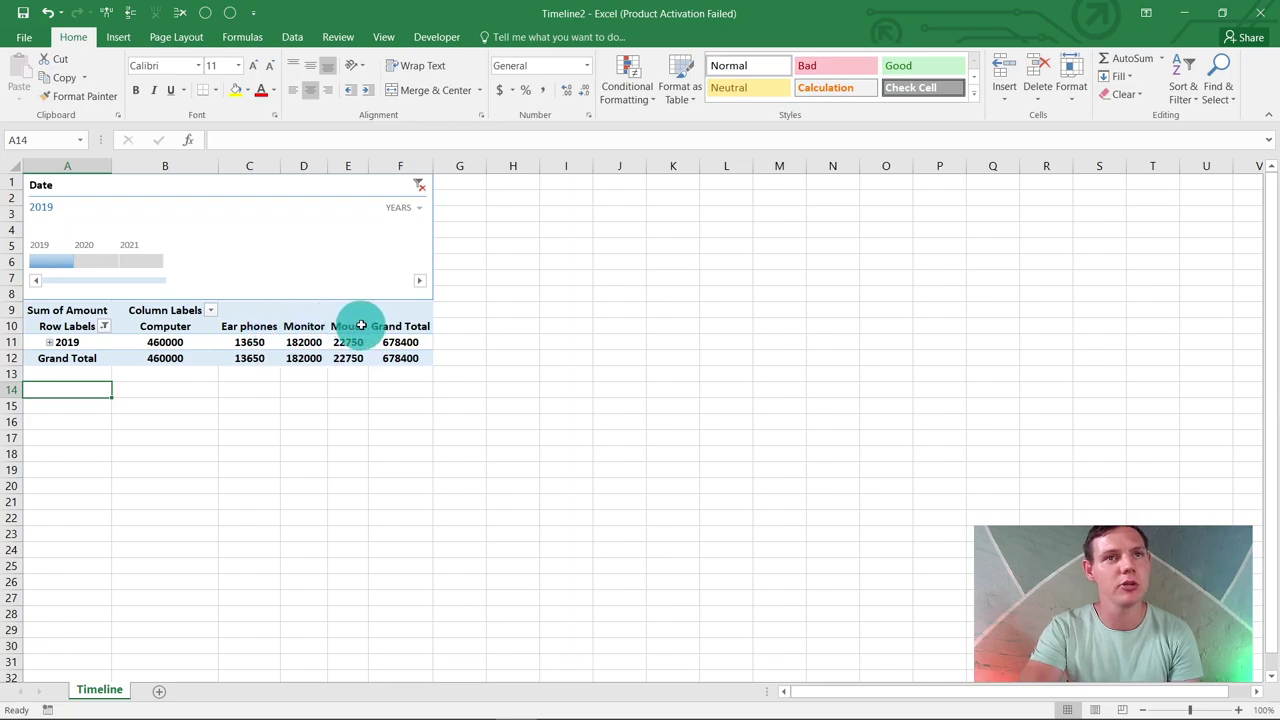
- Try the Date timeline on 2019, 2019–2020, 2021 and 2020, ending on 2019 (total 678400)
left_click(50, 255)
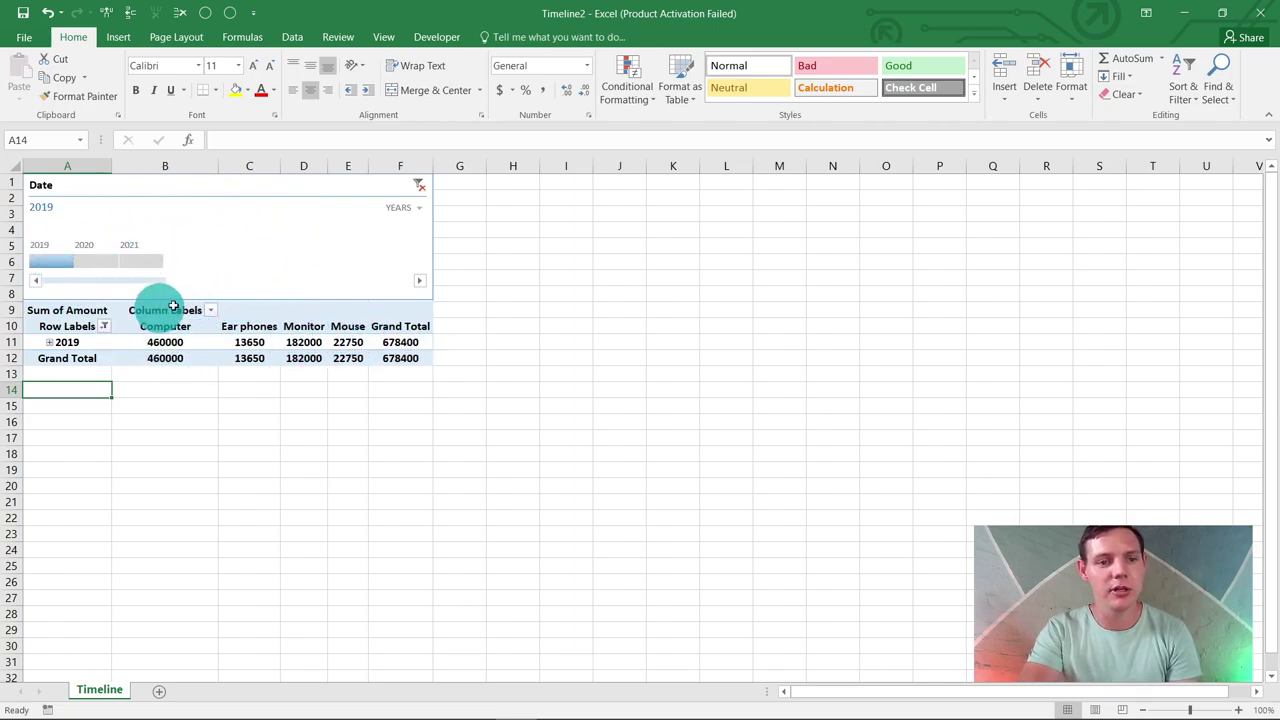
left_click_drag(78, 260, 114, 261)
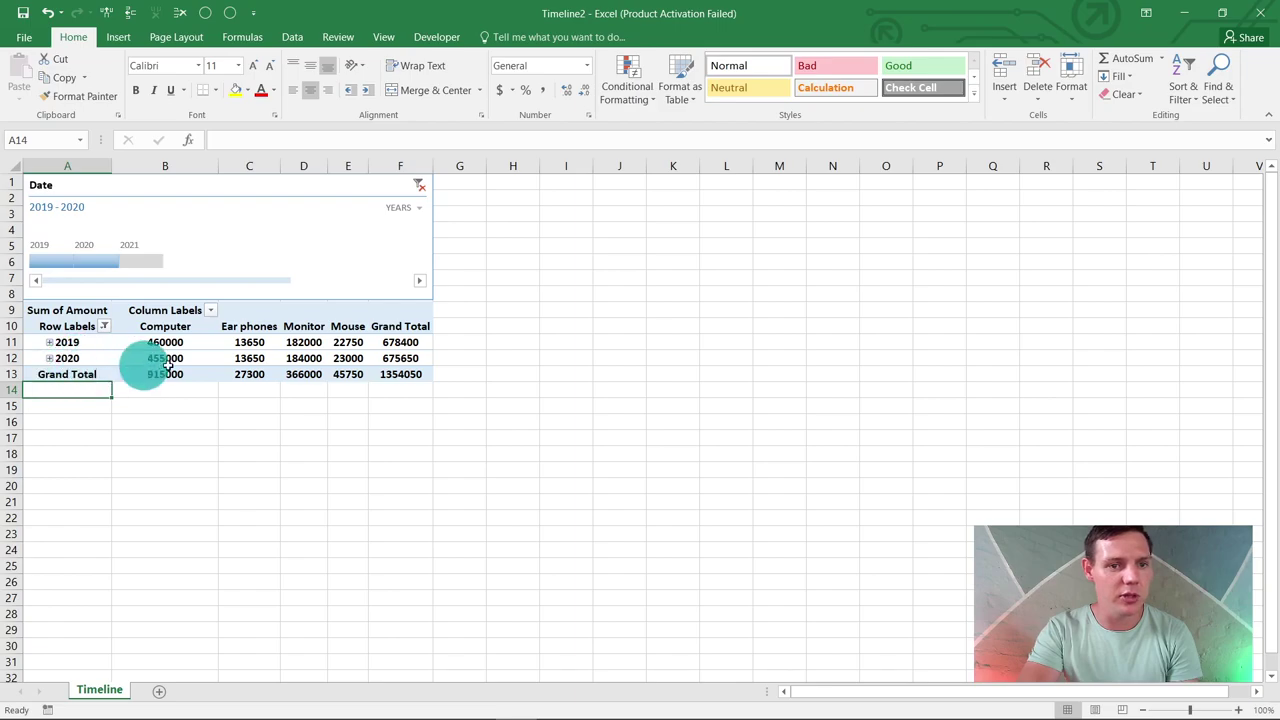
left_click(132, 263)
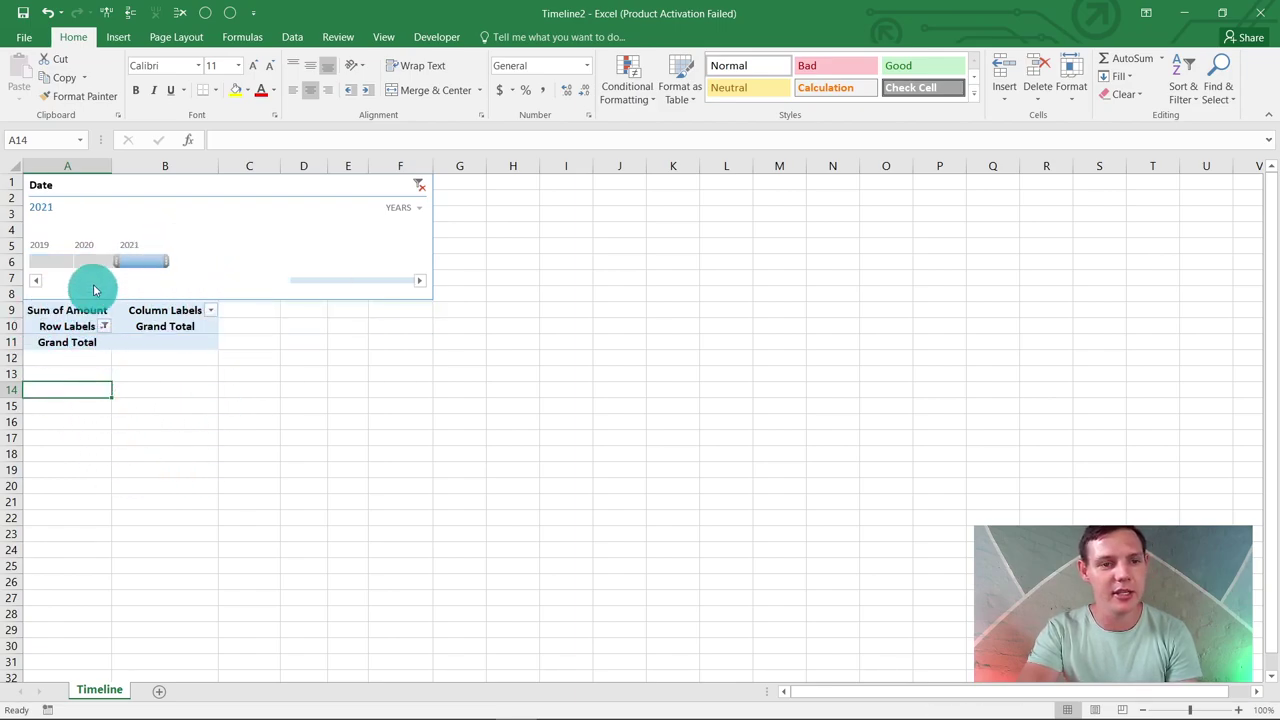
left_click(50, 262)
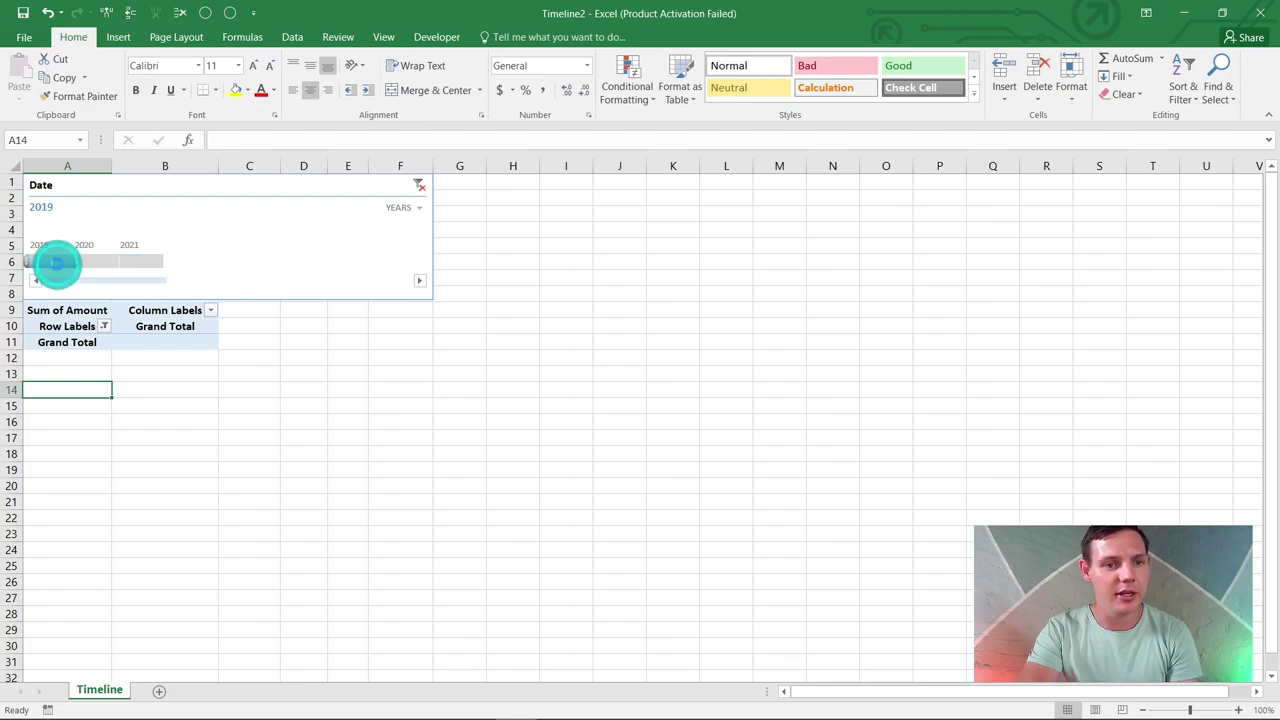
left_click_drag(79, 262, 110, 262)
left_click(103, 265)
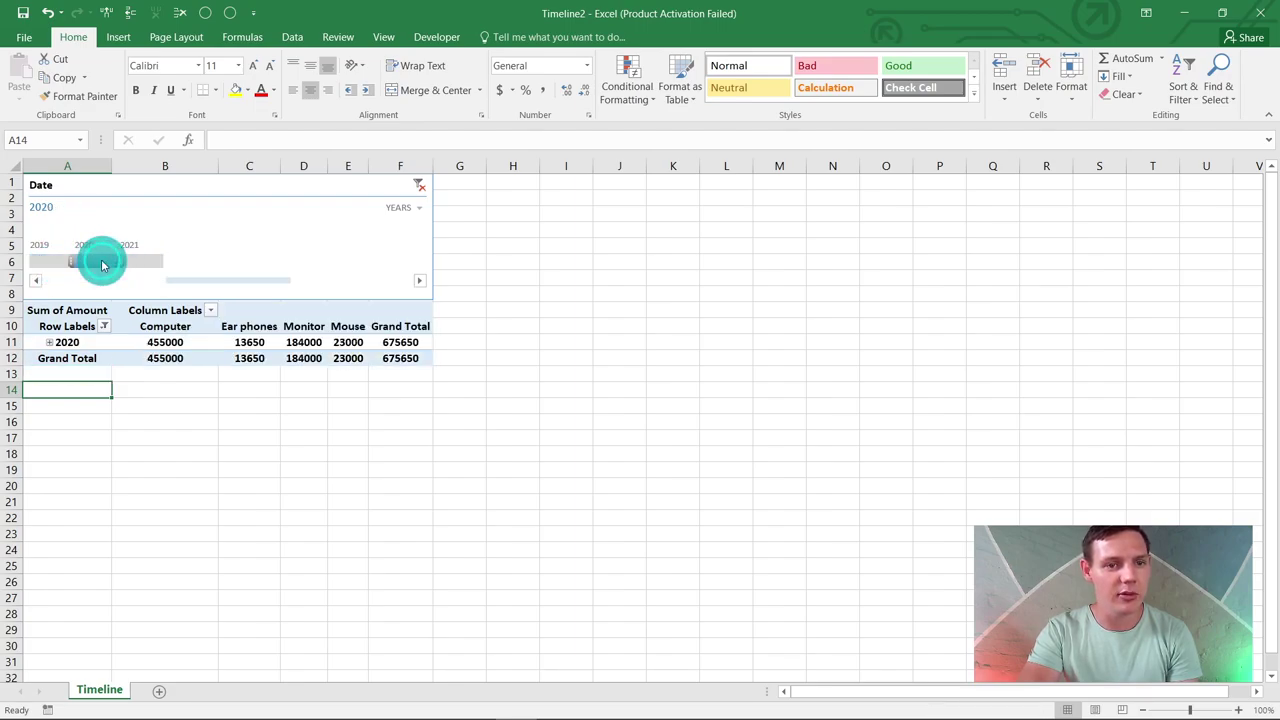
left_click(48, 264)
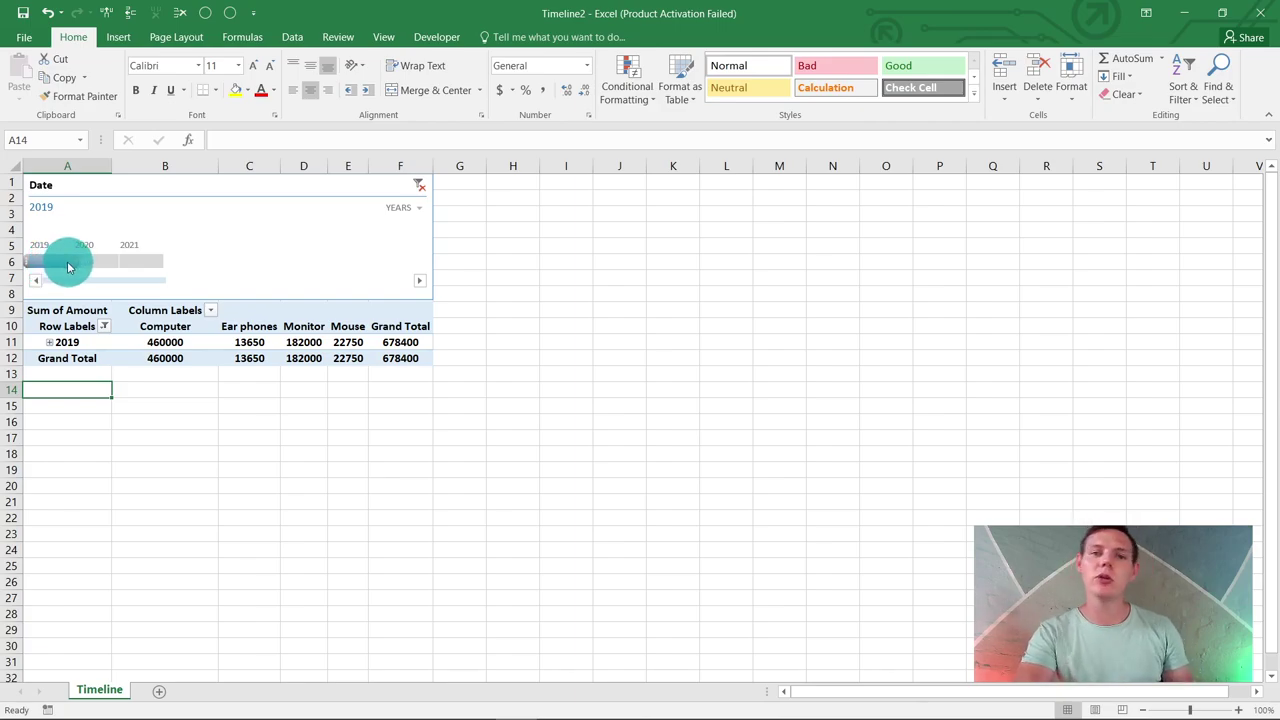
- Switch the timeline to quarters and filter to Q1, then Q2–Q3 2020
left_click(421, 213)
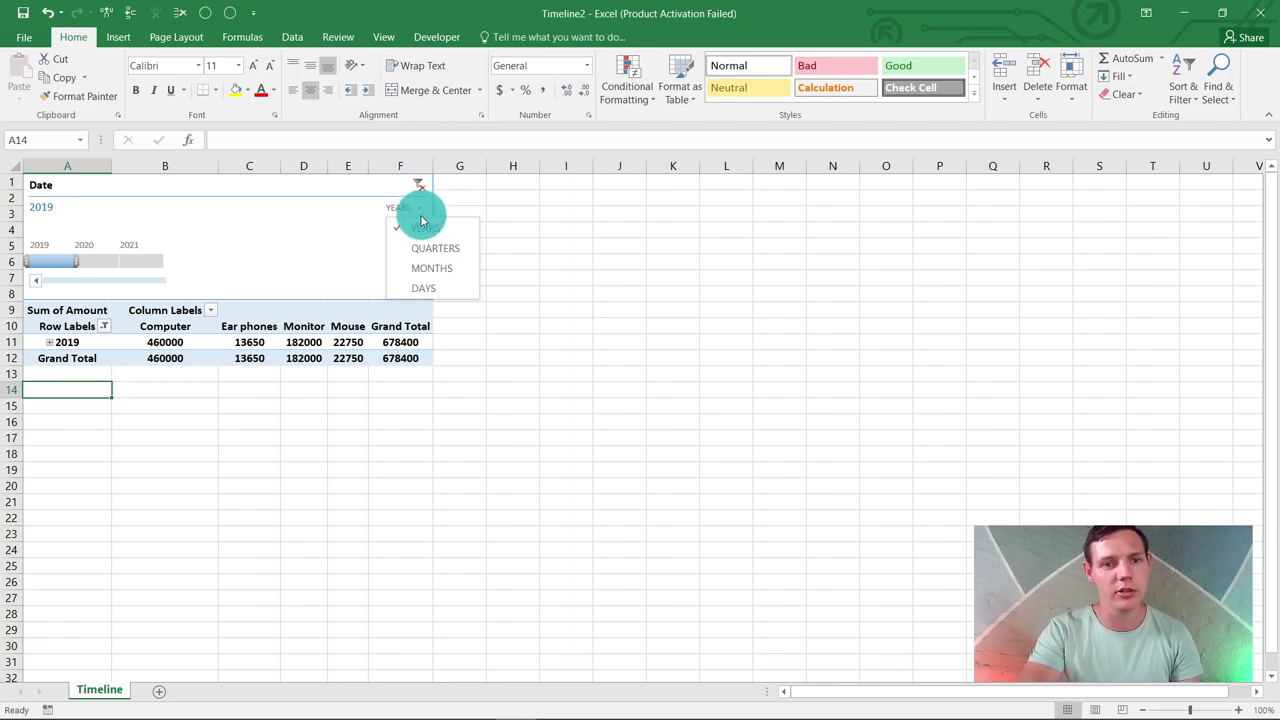
left_click(430, 247)
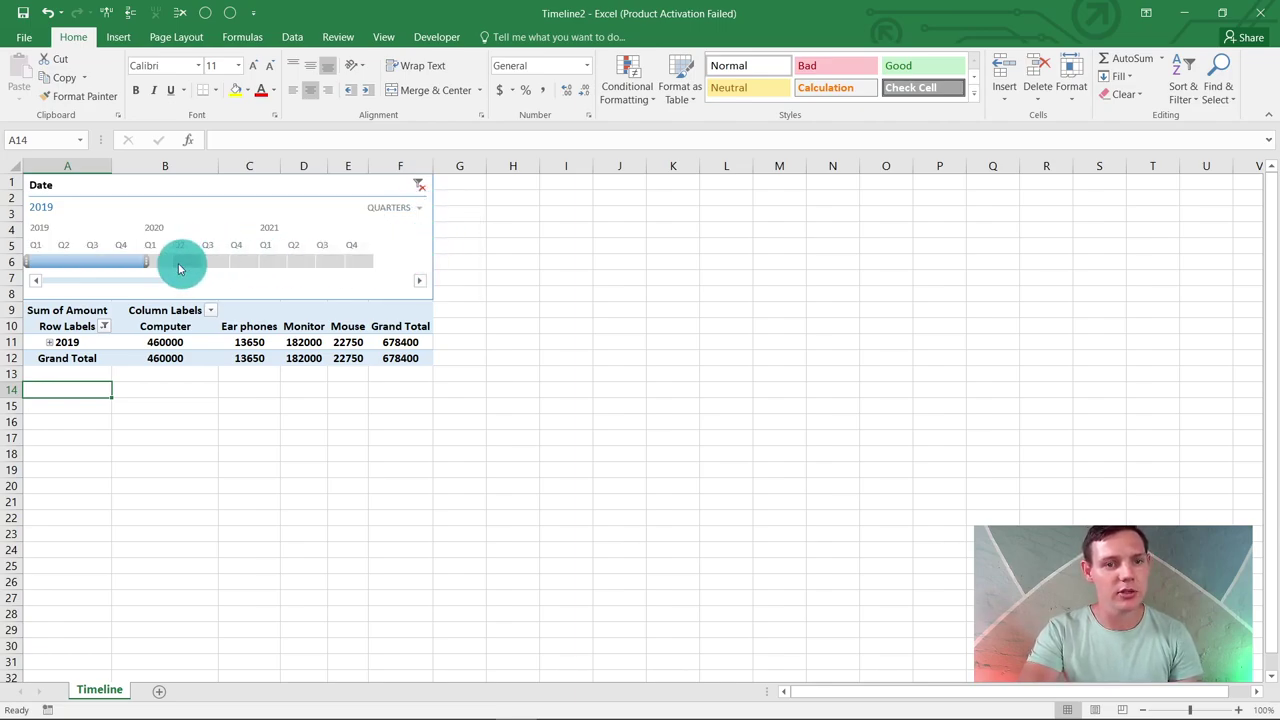
left_click(155, 262)
left_click_drag(188, 265, 234, 262)
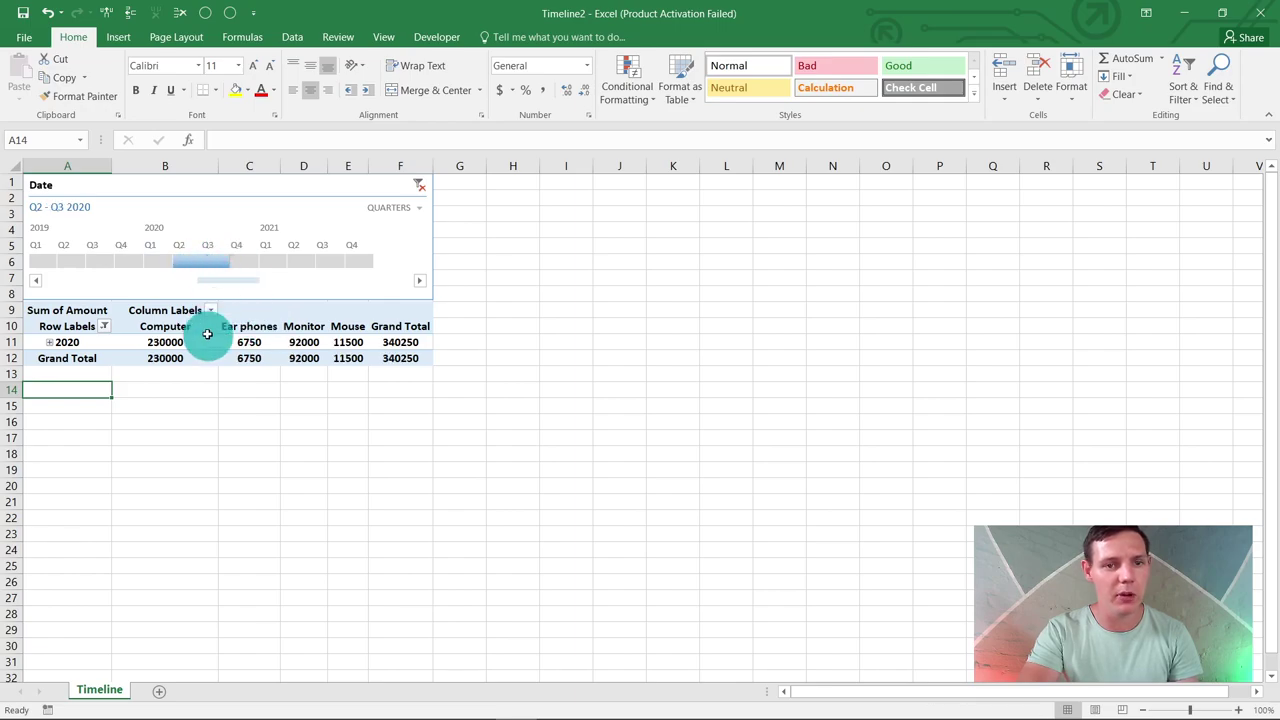
- Switch the timeline to months, then days, and select April 1–5 2020
left_click(407, 207)
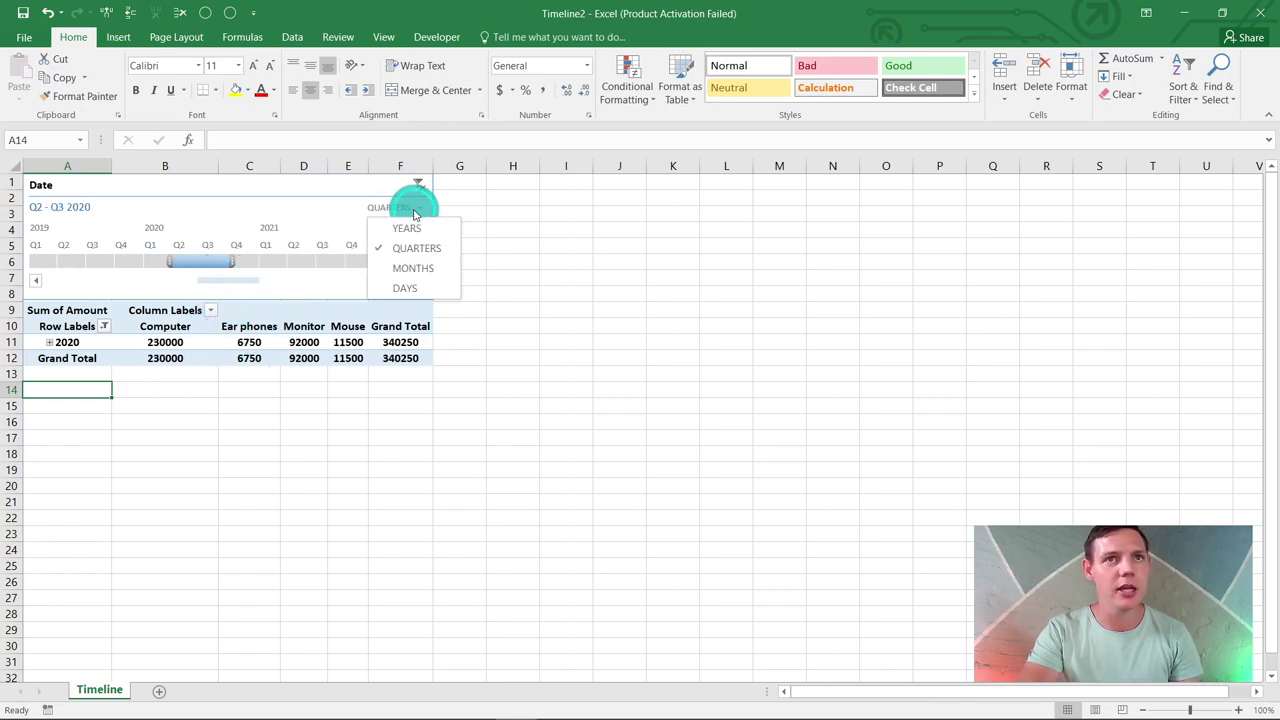
left_click(418, 263)
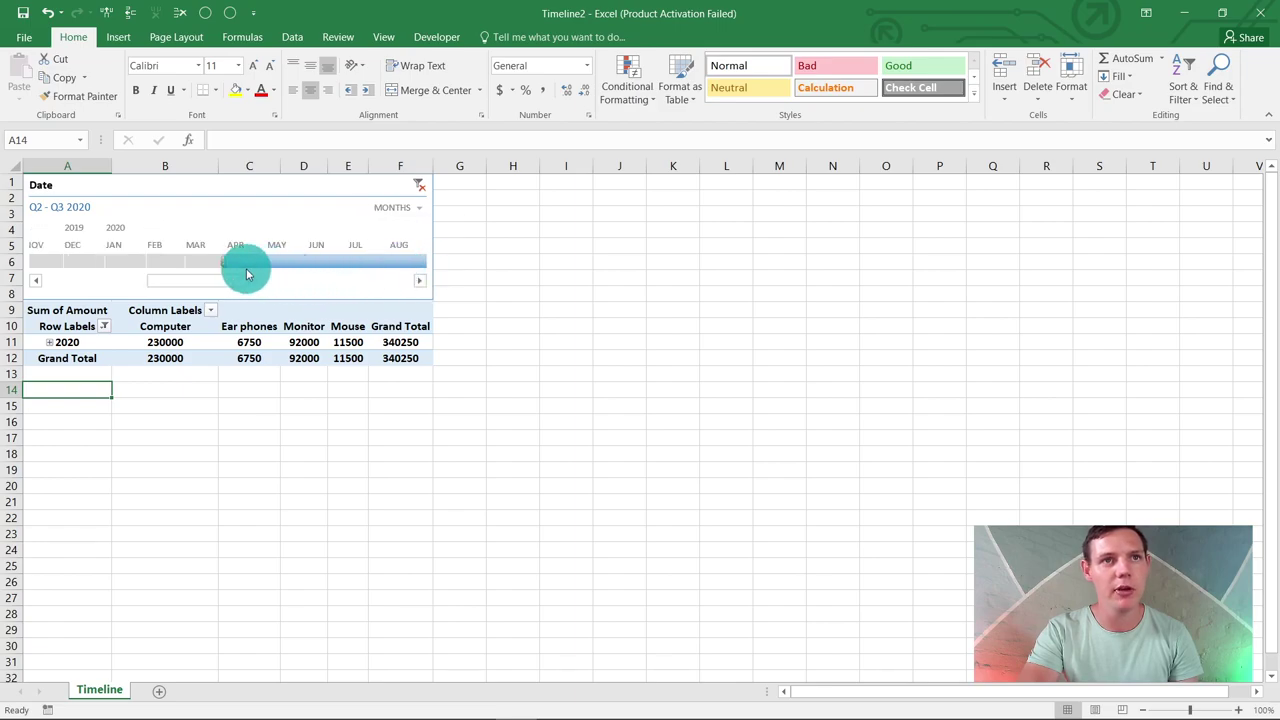
left_click(407, 207)
left_click(414, 267)
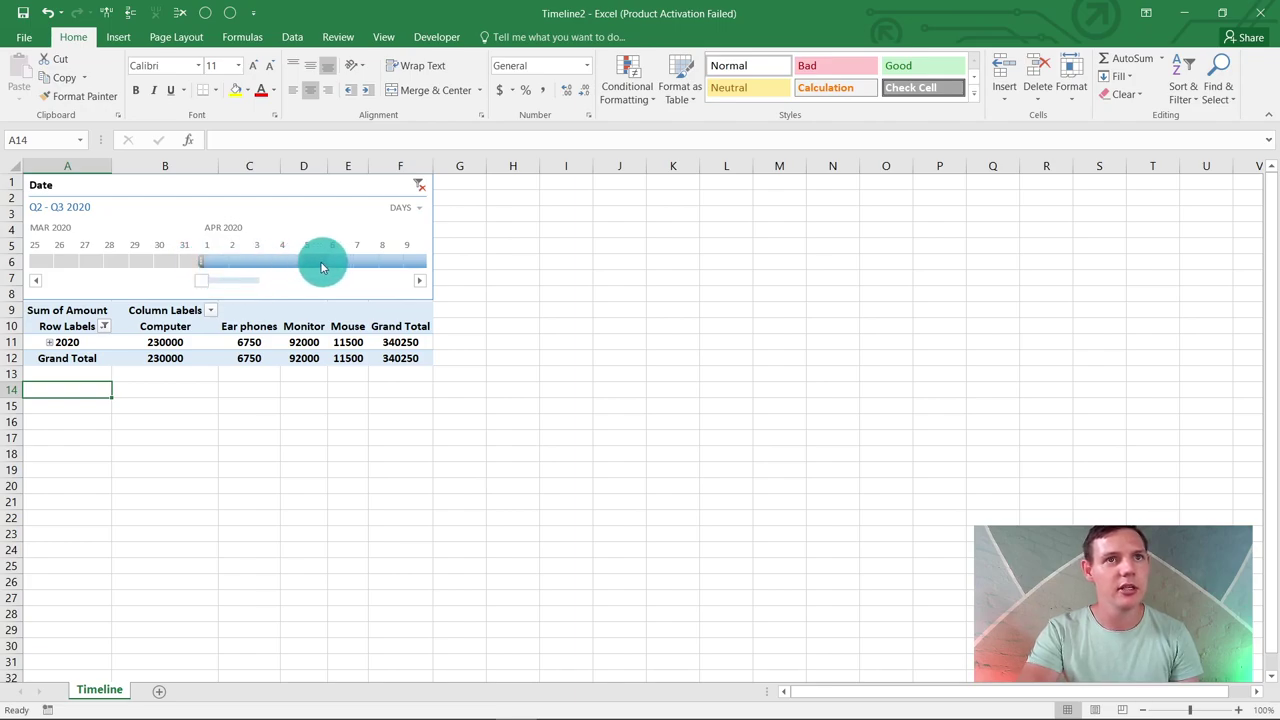
left_click_drag(321, 267, 194, 265)
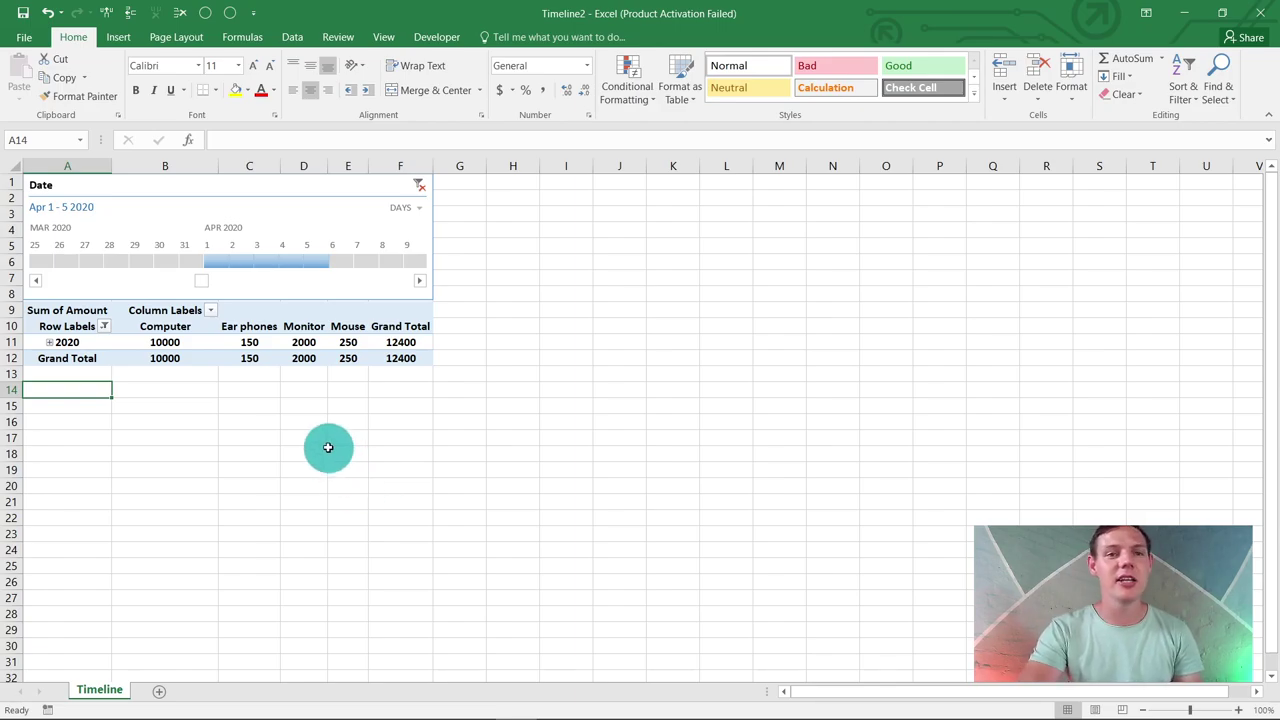
- Add a new worksheet and name it Data
left_click(168, 692)
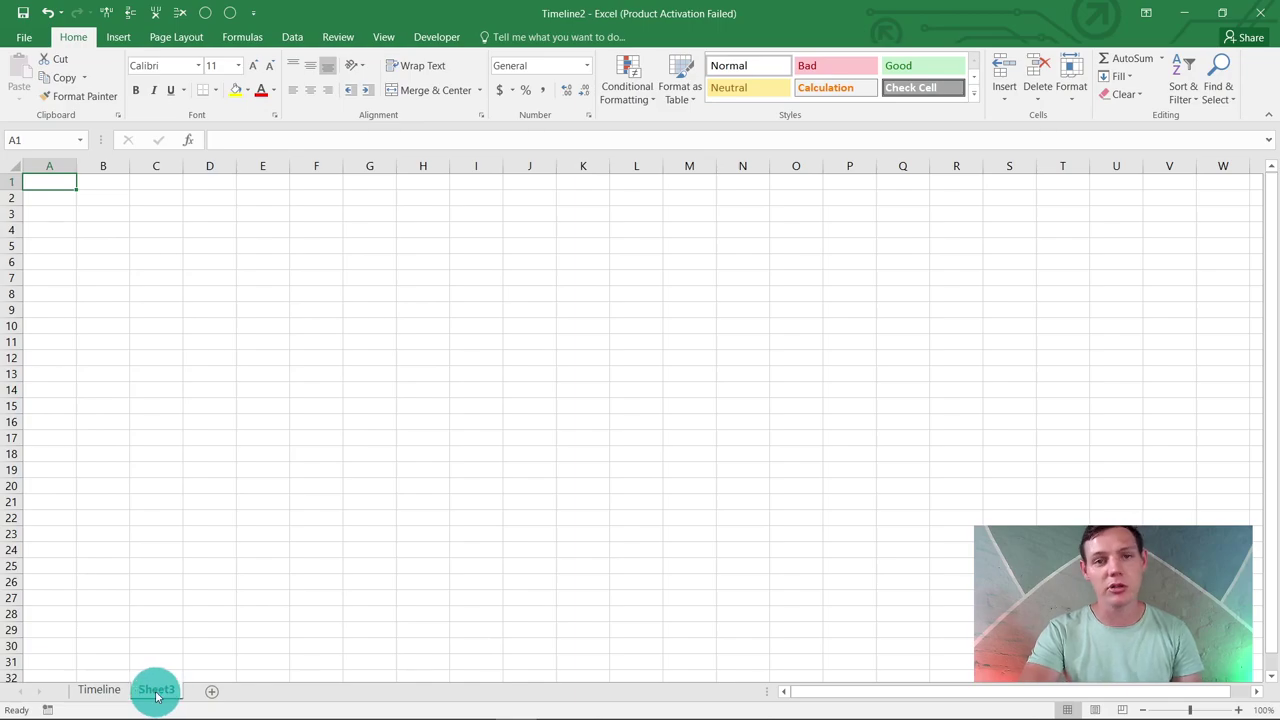
double_click(156, 691)
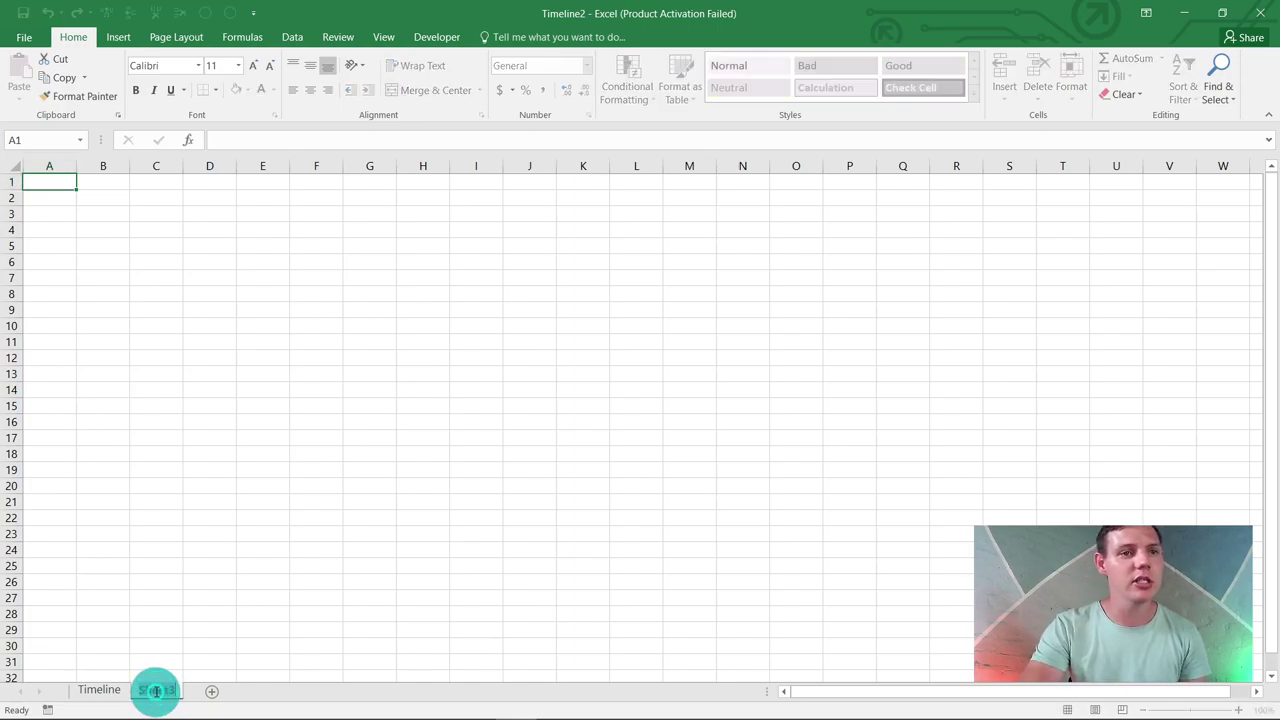
left_click(156, 690)
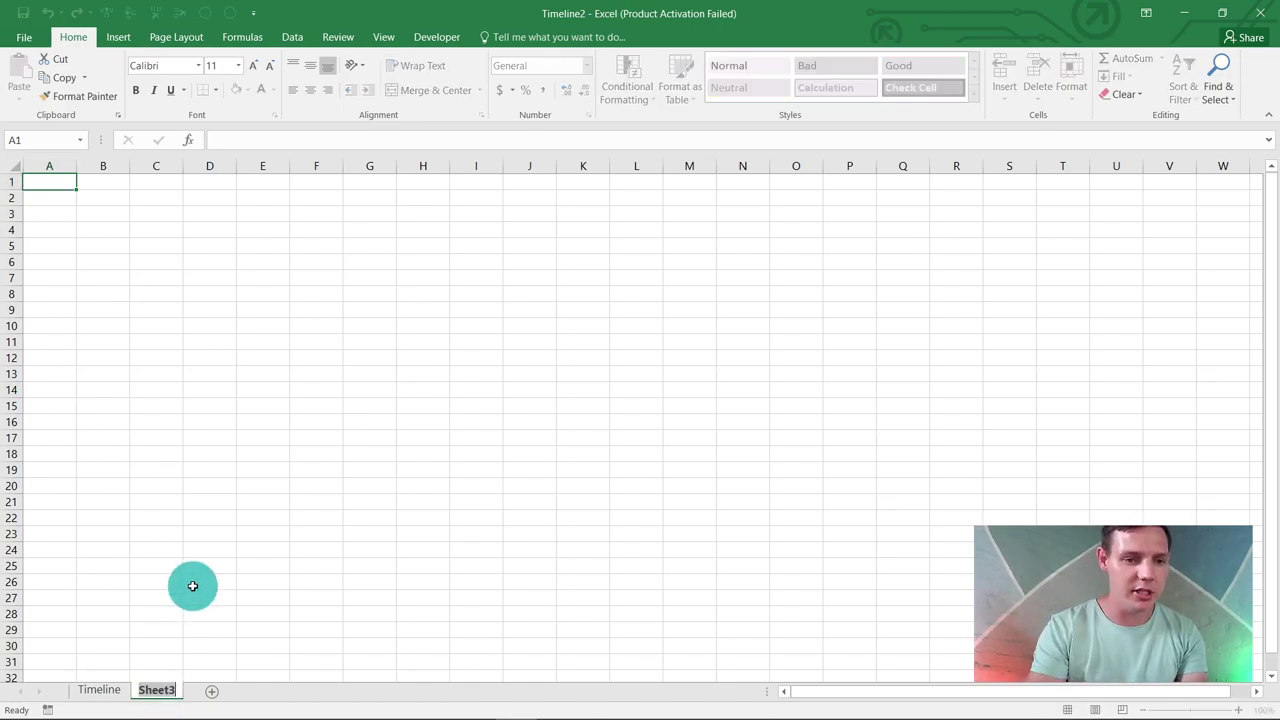
type("Data")
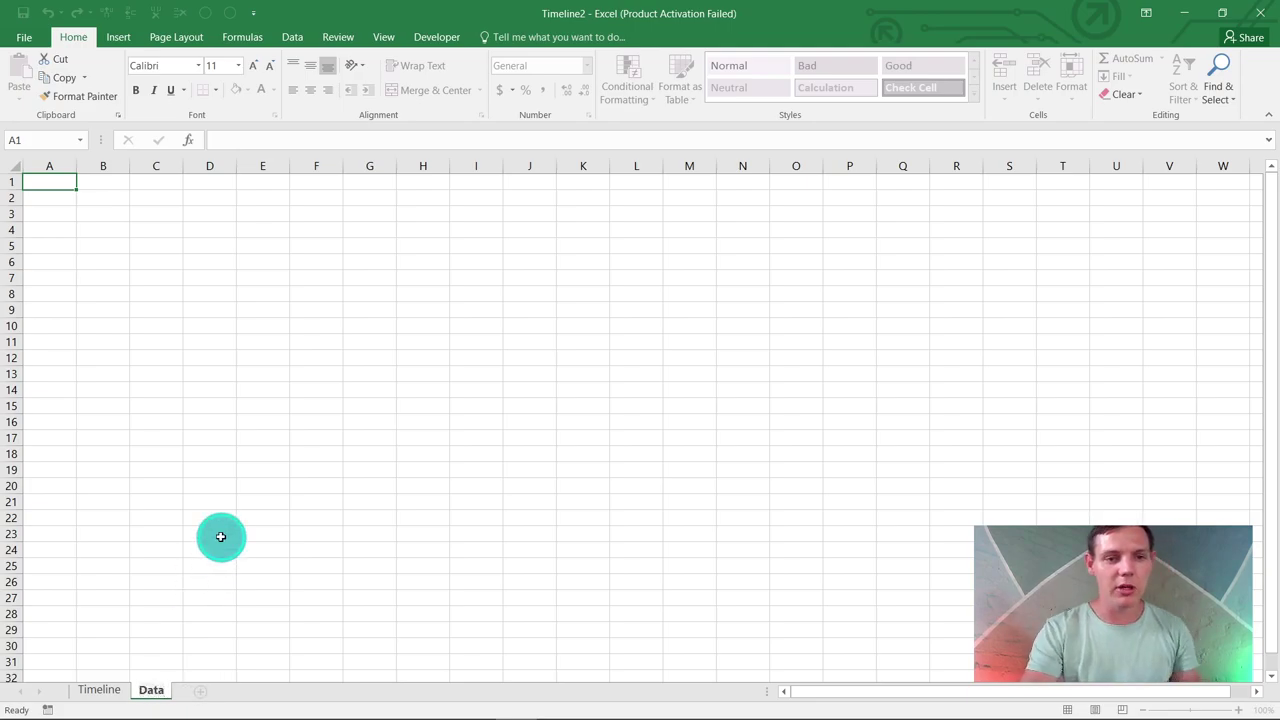
left_click(212, 533)
- Enter the 'Lookup table' title in A1 and widen column A to fit
left_click(59, 190)
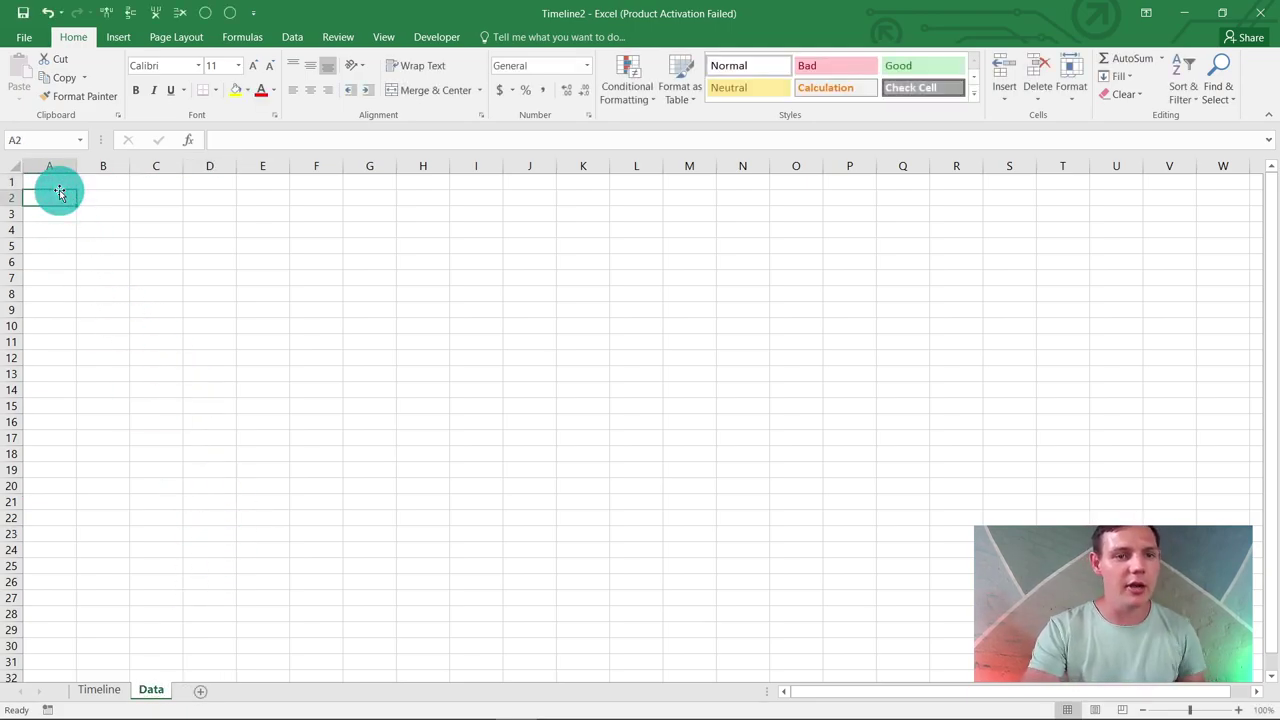
left_click(58, 184)
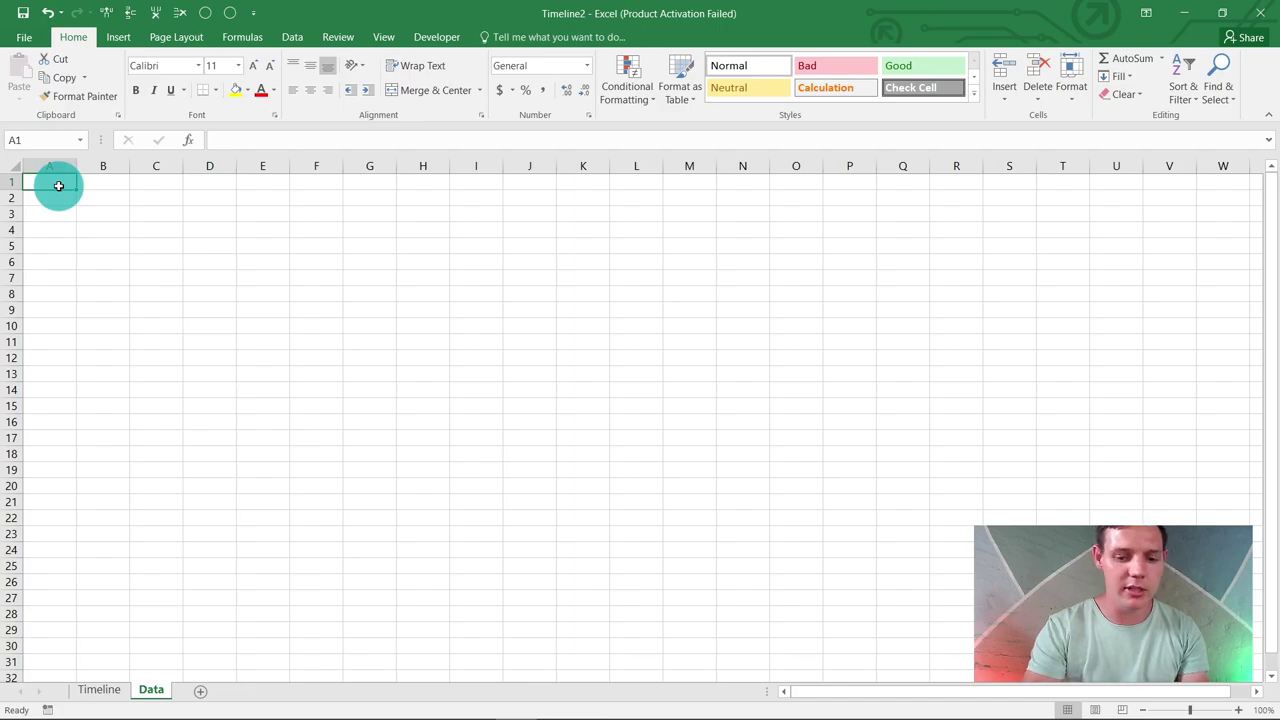
type("Lookup table")
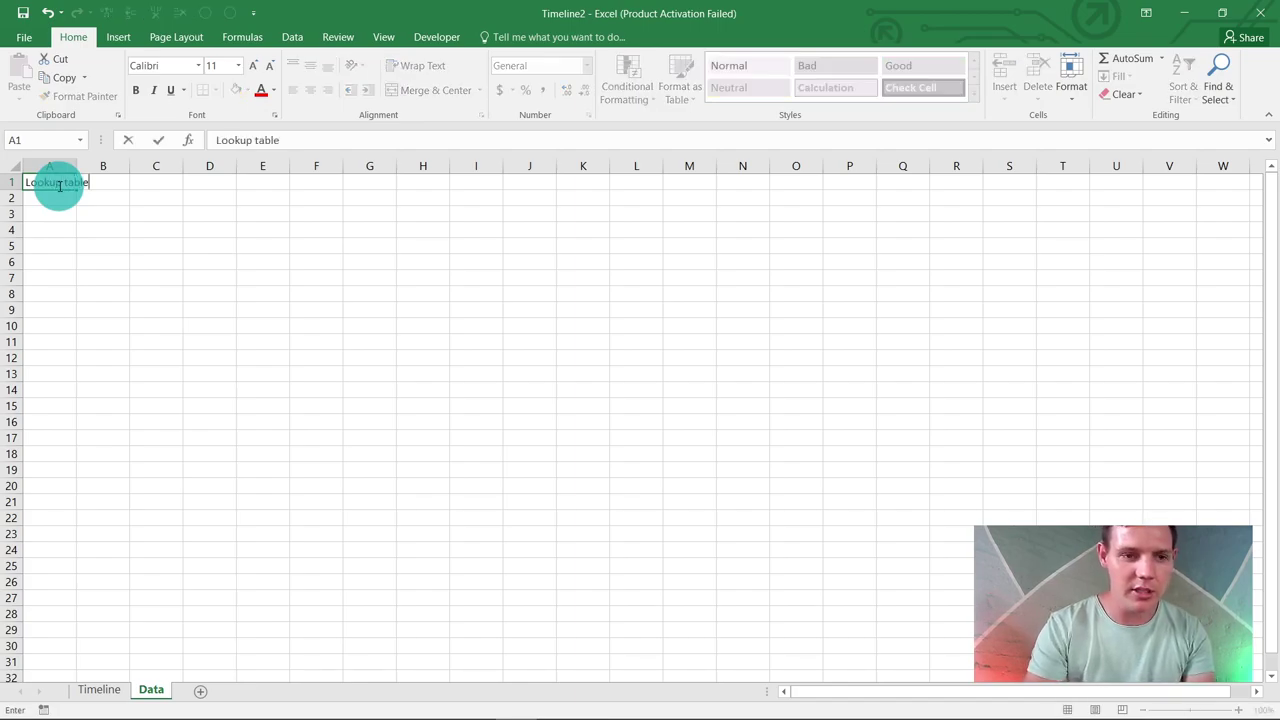
key("Return")
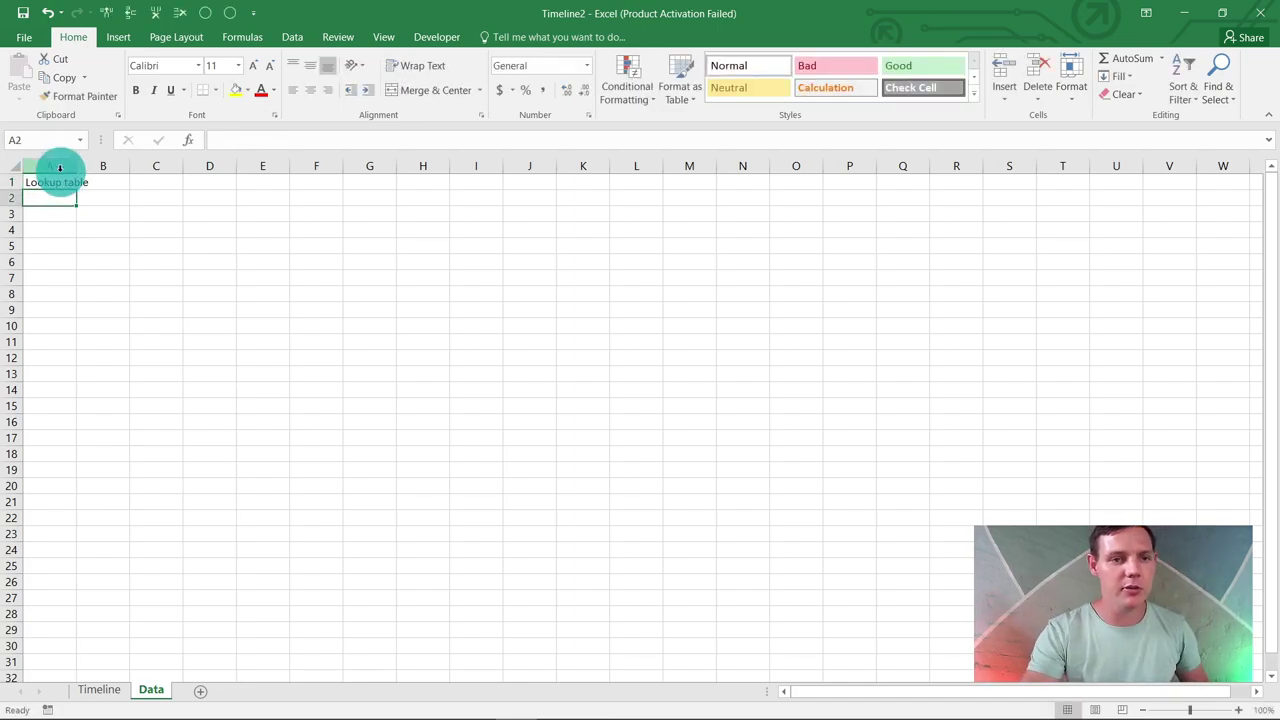
double_click(76, 167)
- List Computer, Monitor and Mouse in cells A2 to A4
left_click(73, 197)
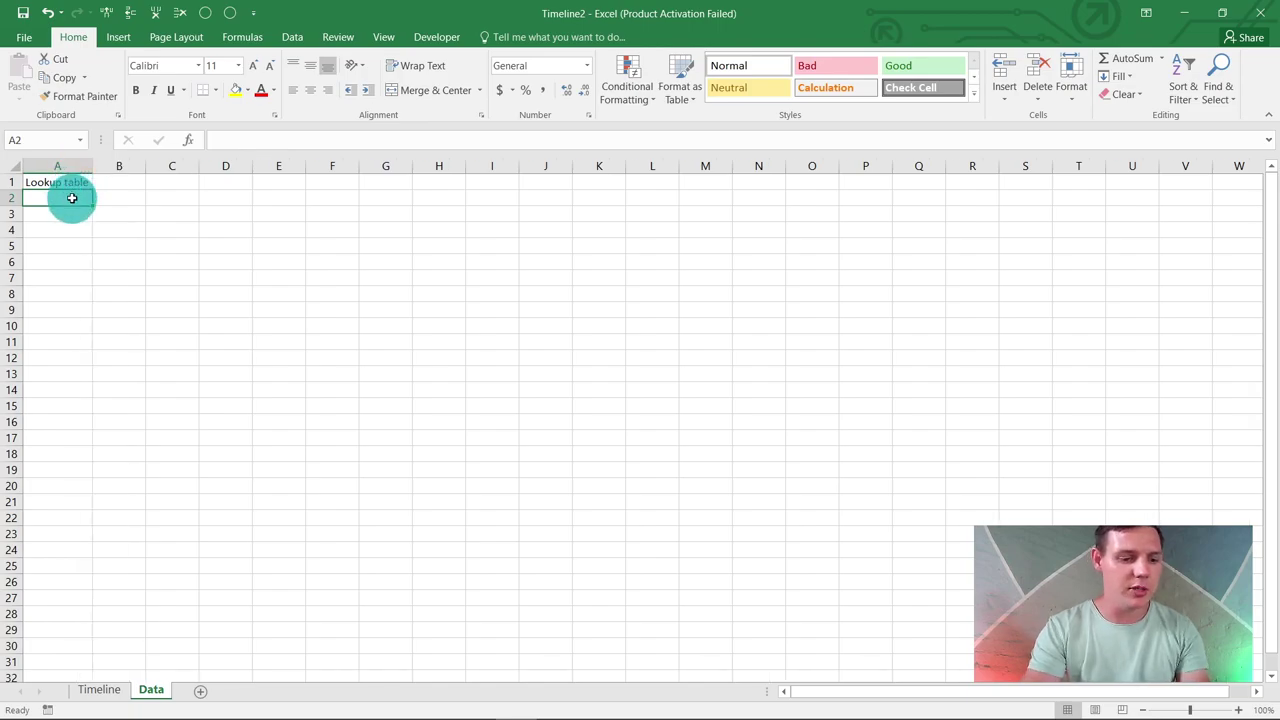
type("Computer")
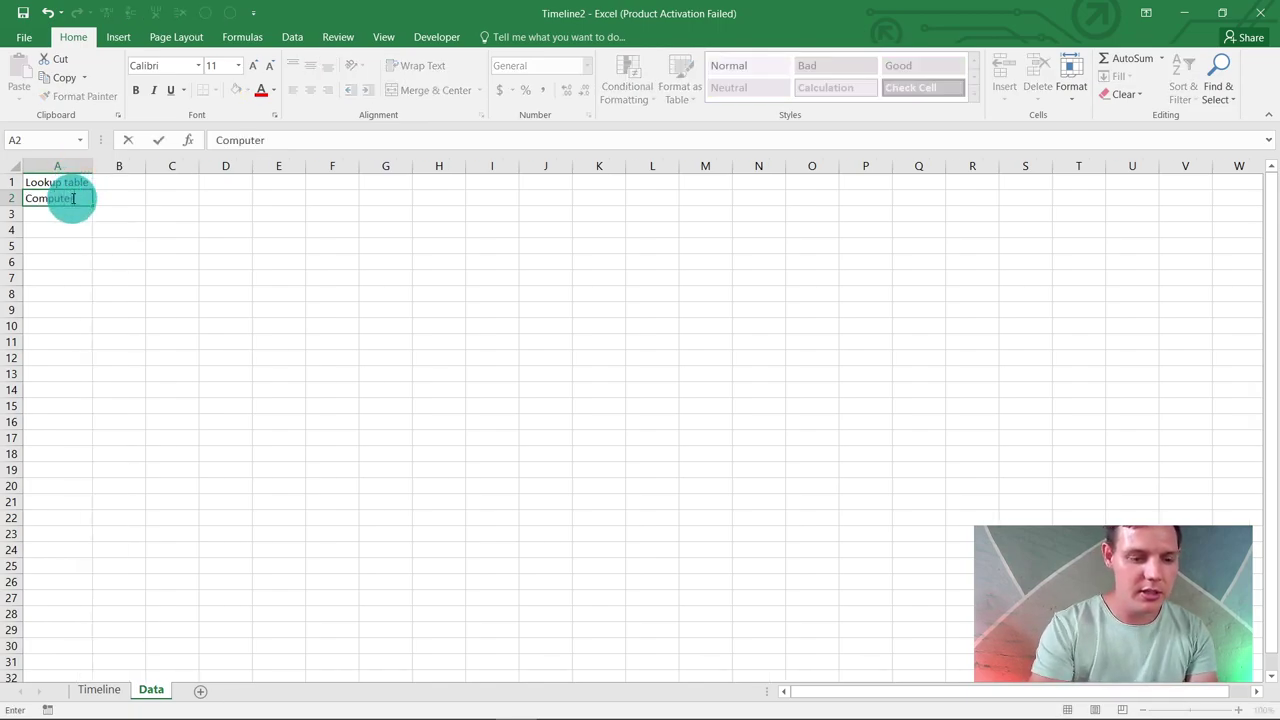
key("Return")
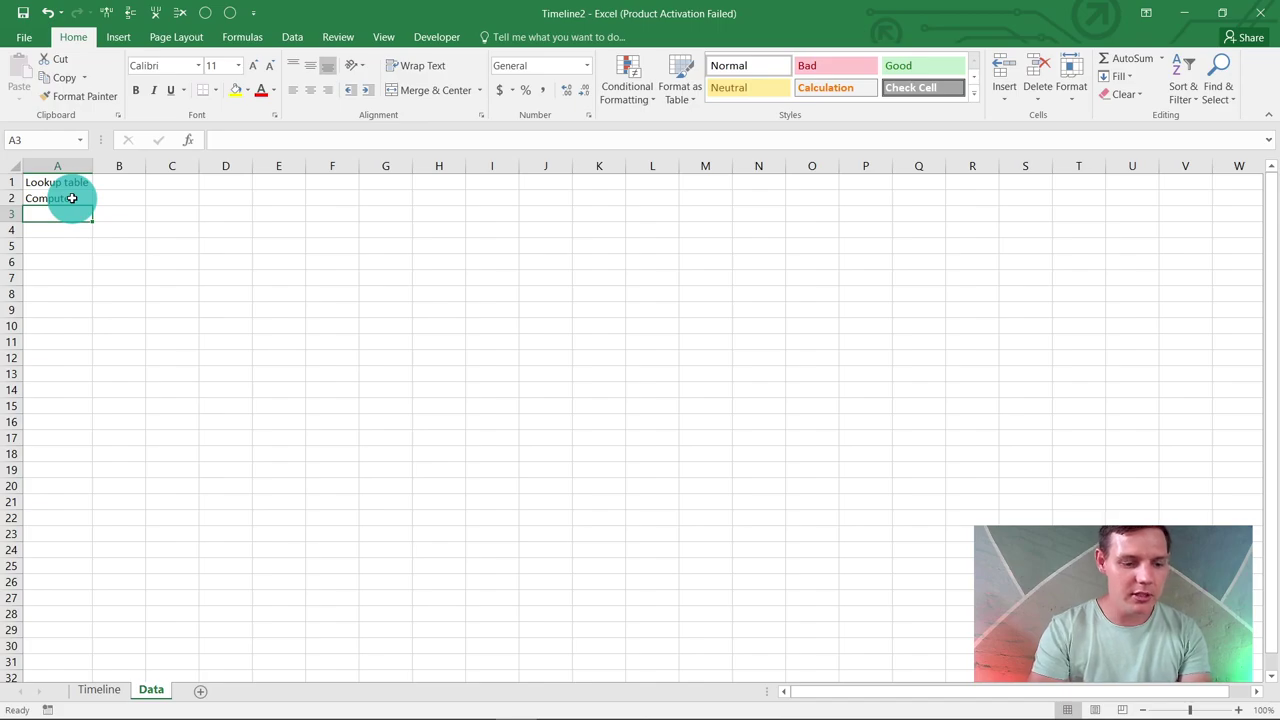
type("Monitor")
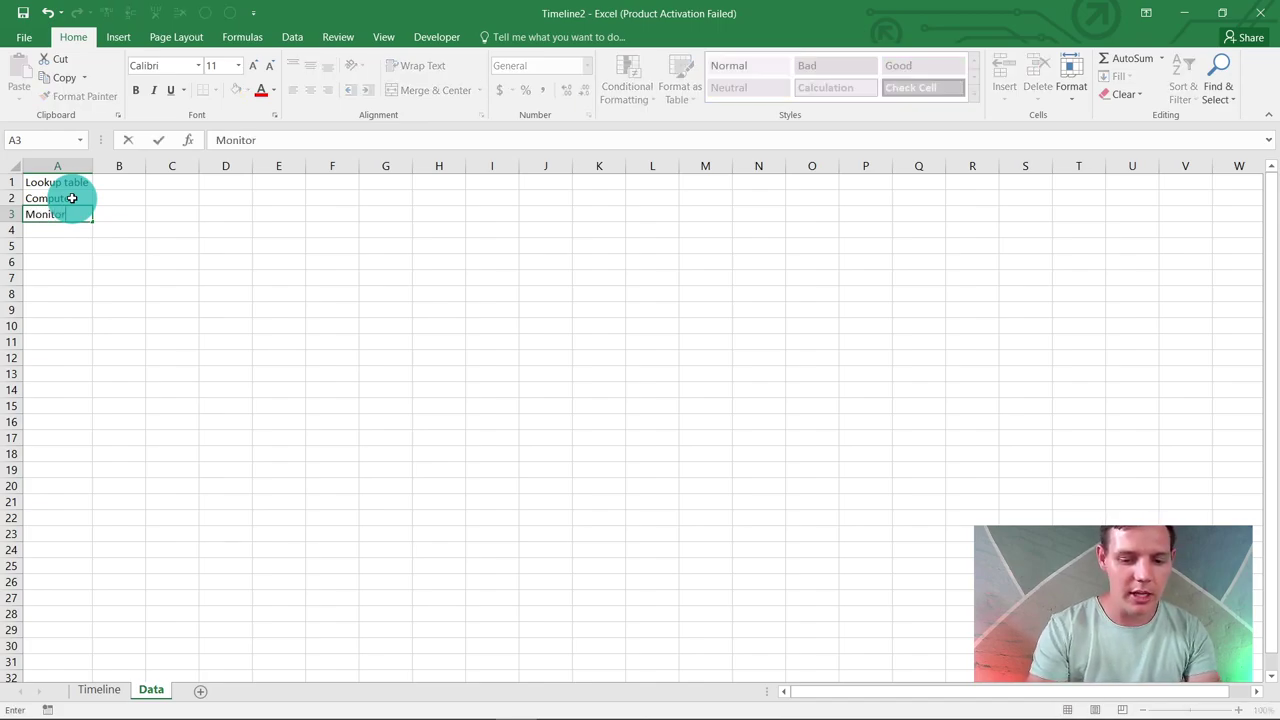
key("Return")
type("Mouse")
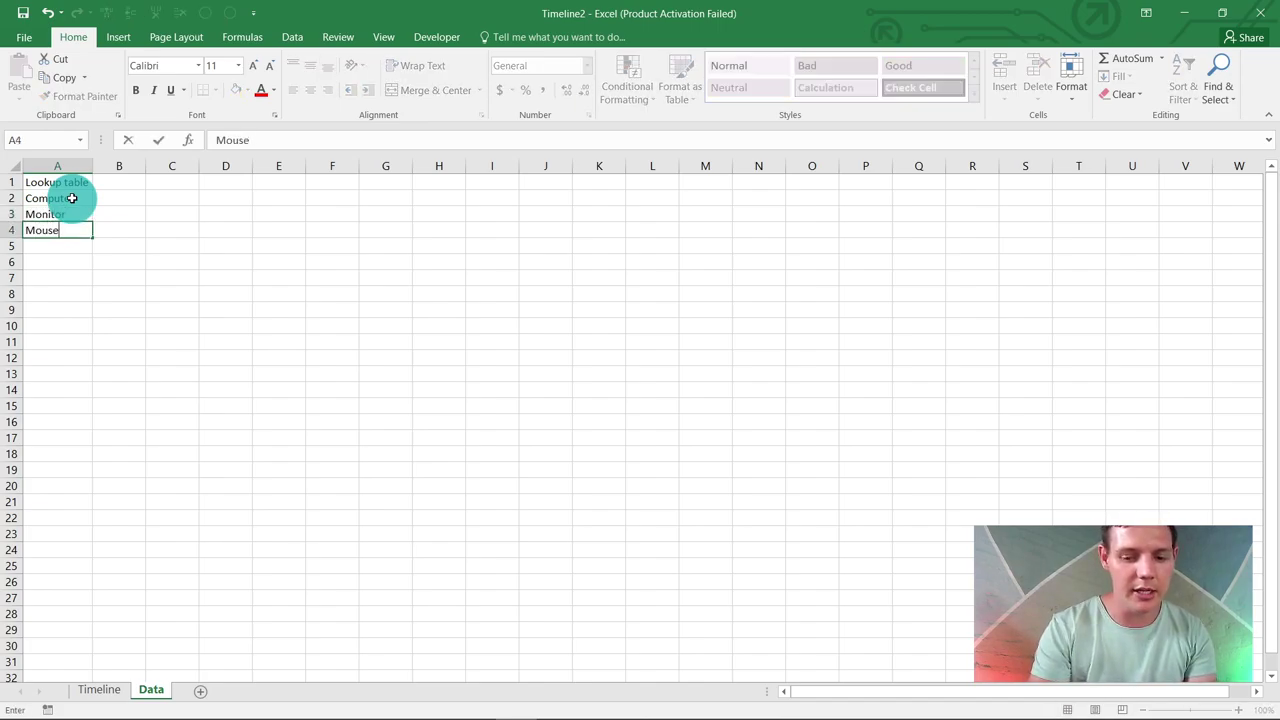
key("Return")
- Enter the prices 5000, 1500 and 250 in B2 to B4
left_click(122, 200)
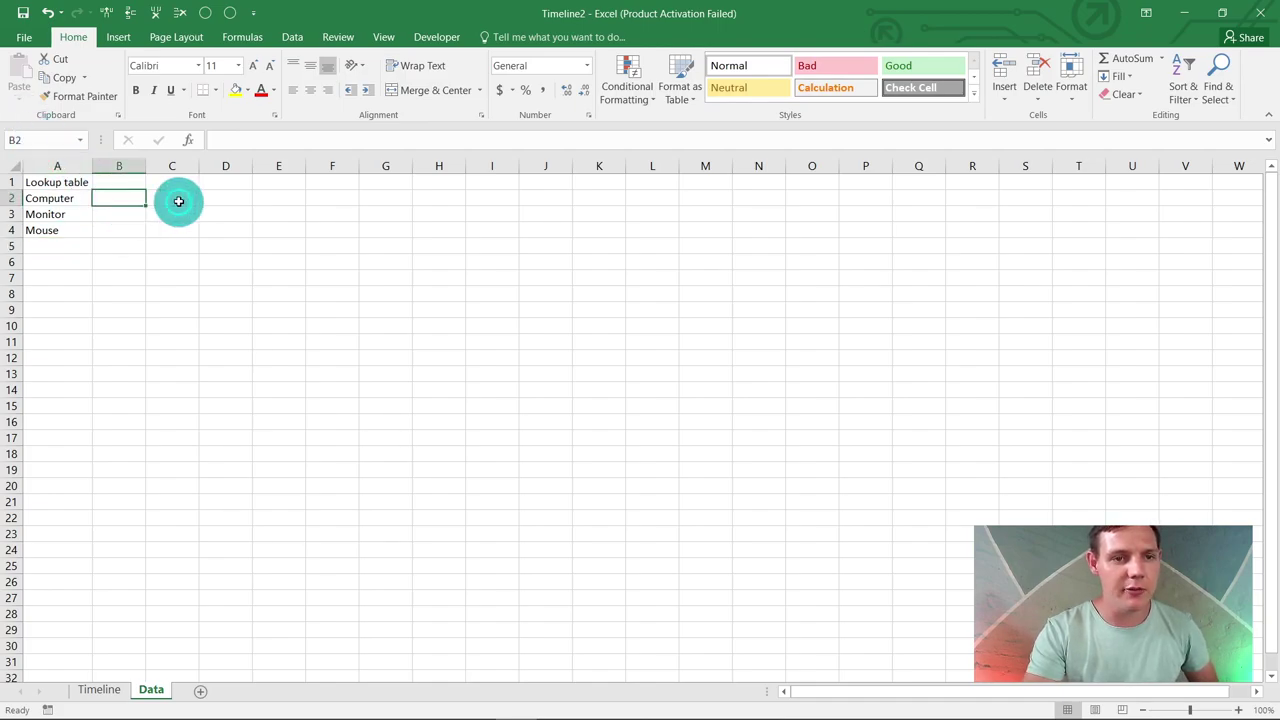
type("5000")
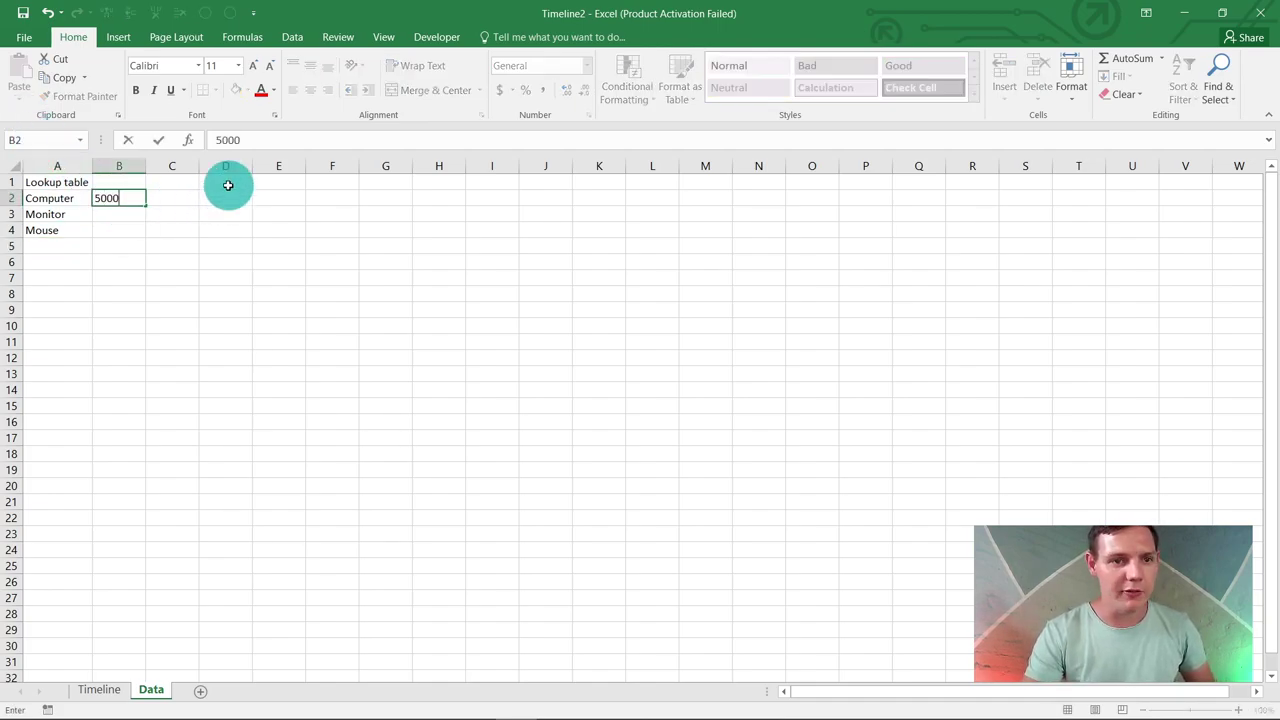
key("Return")
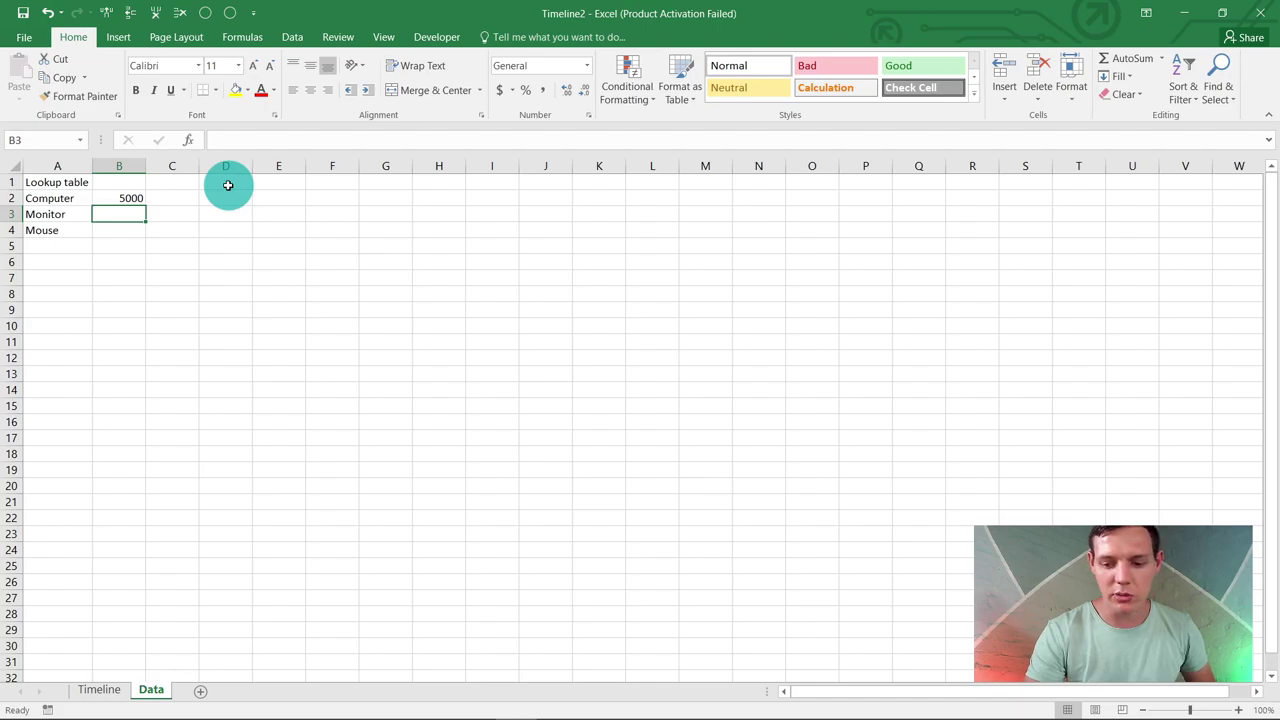
type("1500")
key("Return")
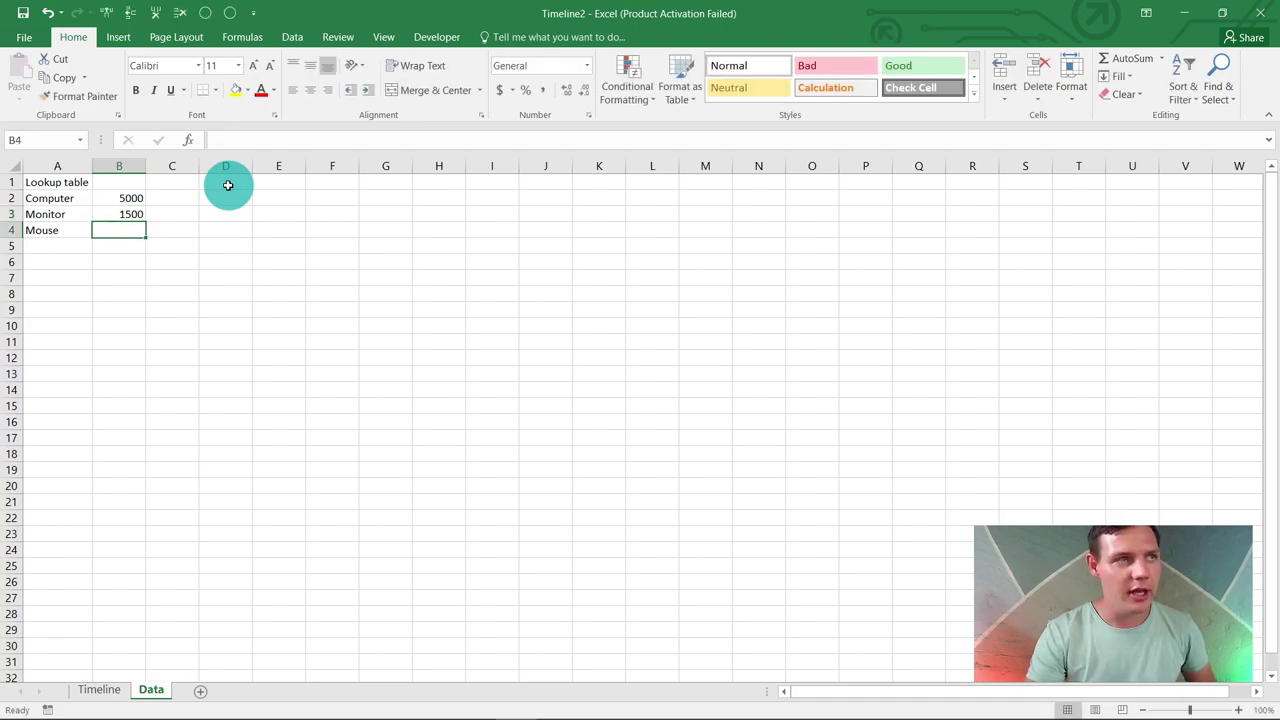
type("250")
key("Return")
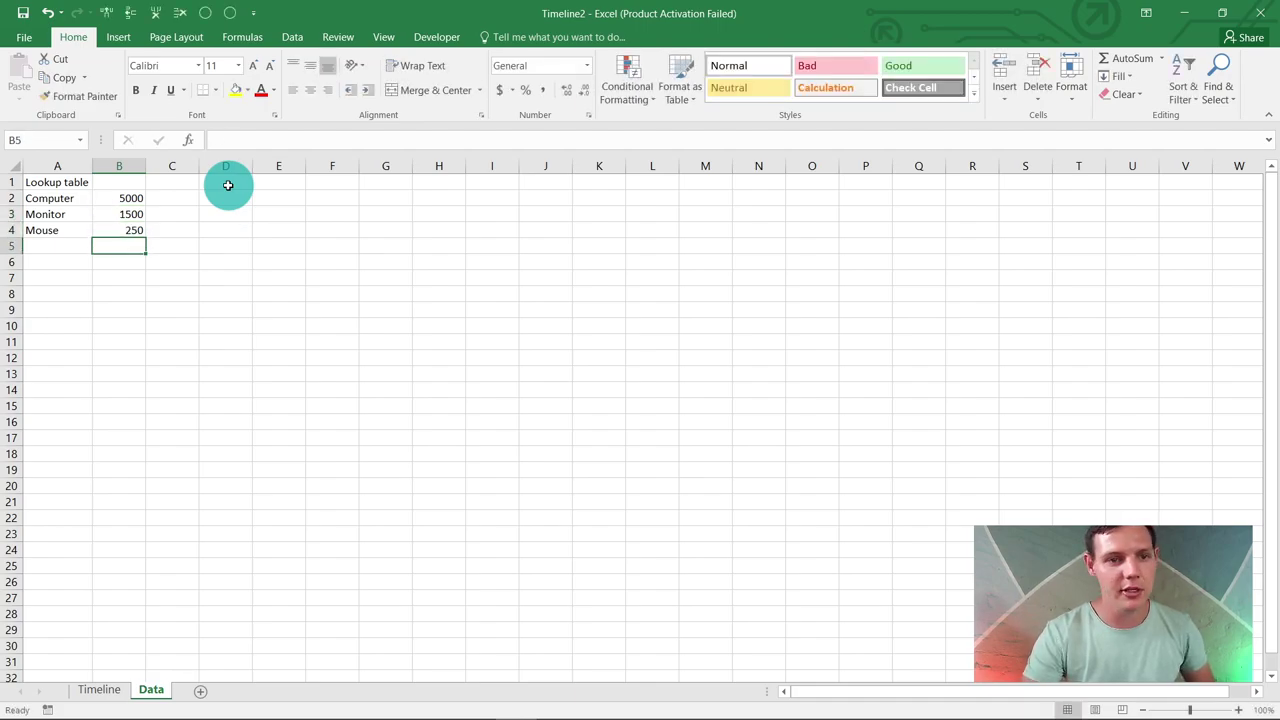
- Merge and centre the title across A1:B1 and apply All Borders to A1:B4
left_click_drag(77, 183, 100, 183)
left_click(418, 90)
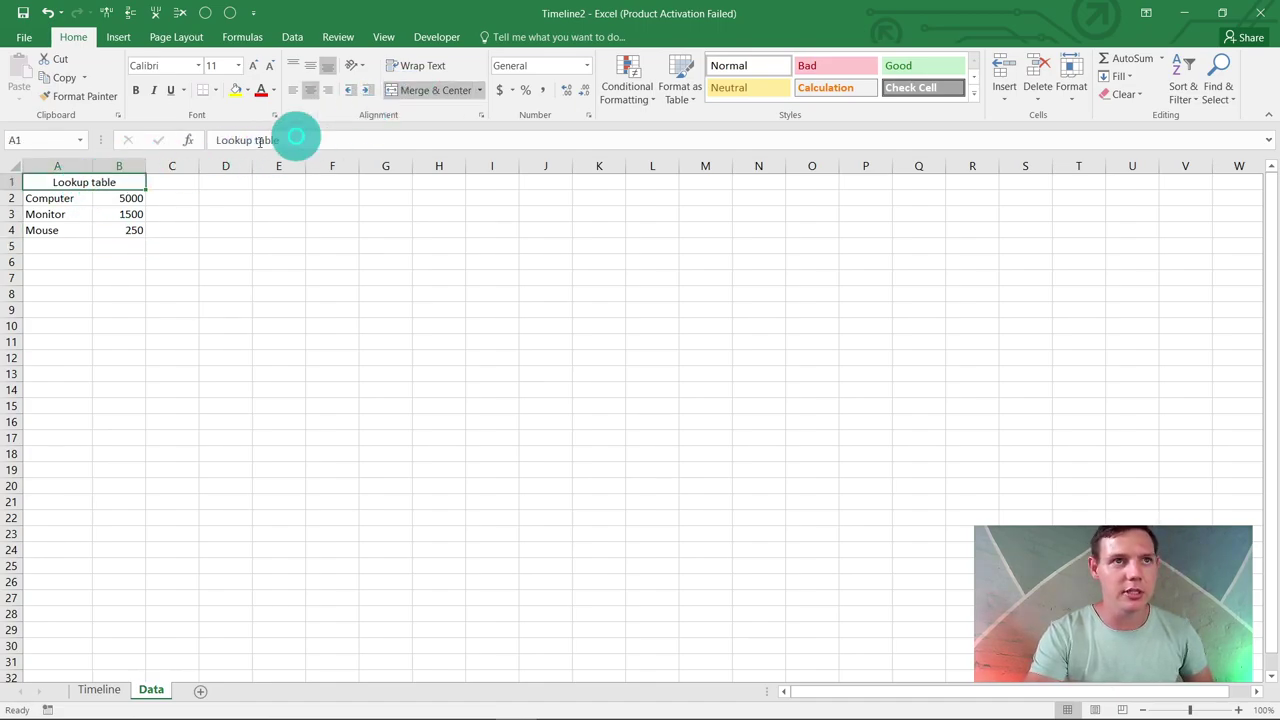
left_click_drag(61, 196, 110, 228)
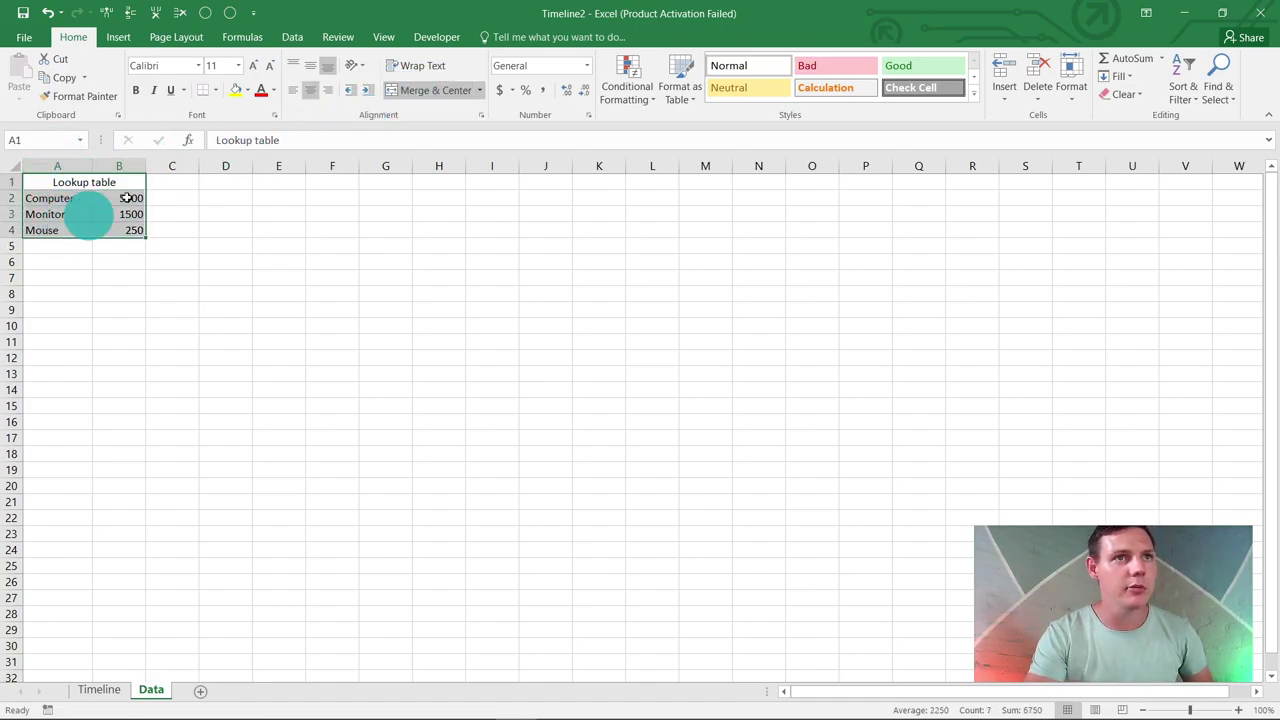
left_click(214, 90)
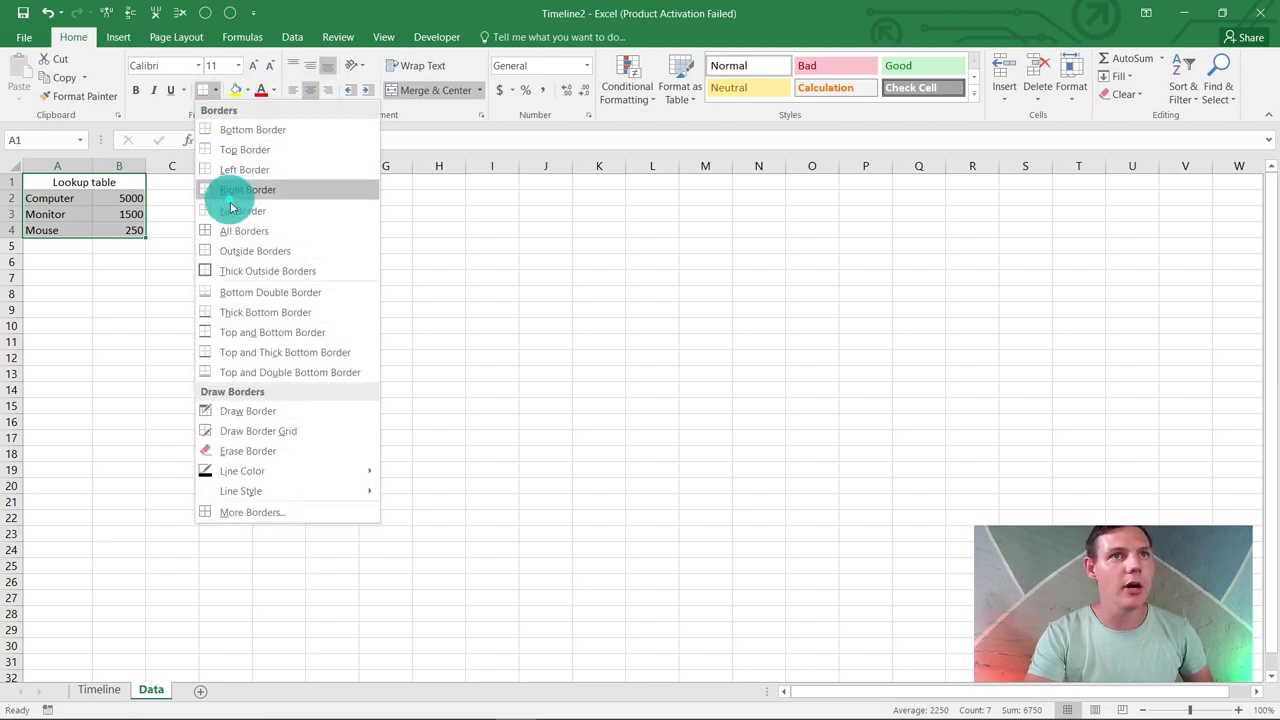
left_click(244, 238)
left_click(257, 243)
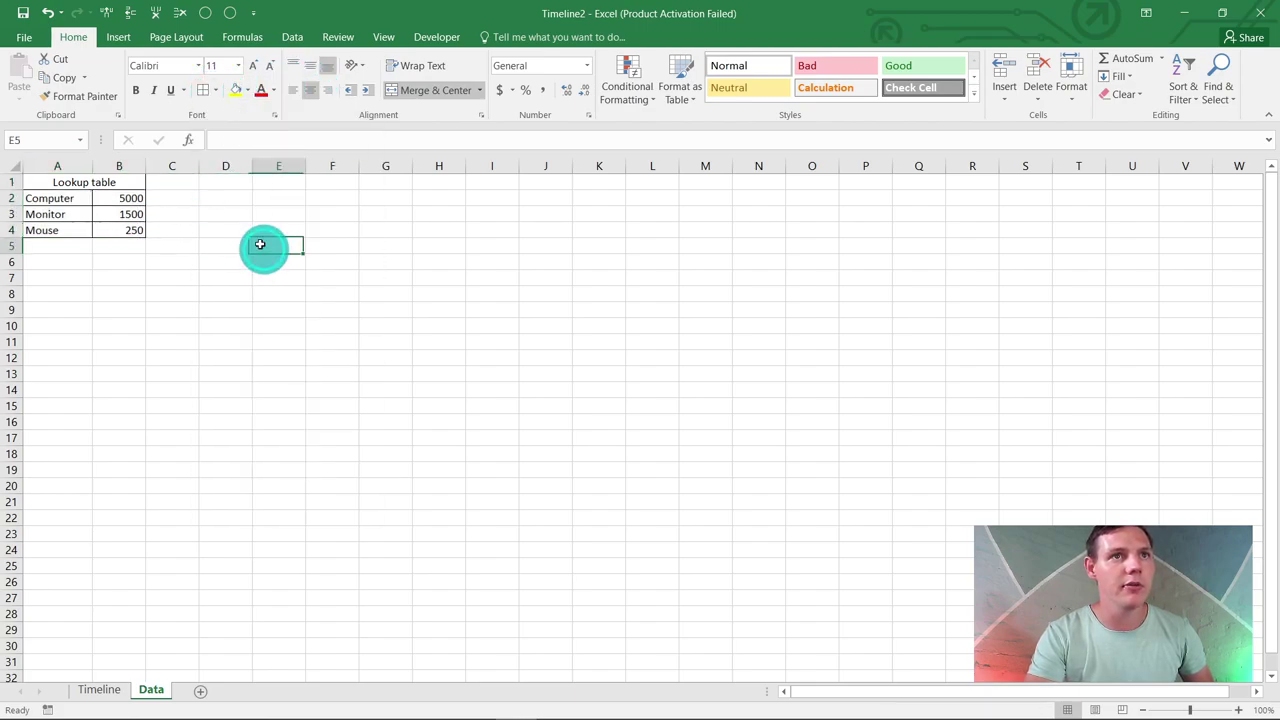
- Add Date, Description and Amount headers in D1:F1 and autofit those columns
left_click(210, 181)
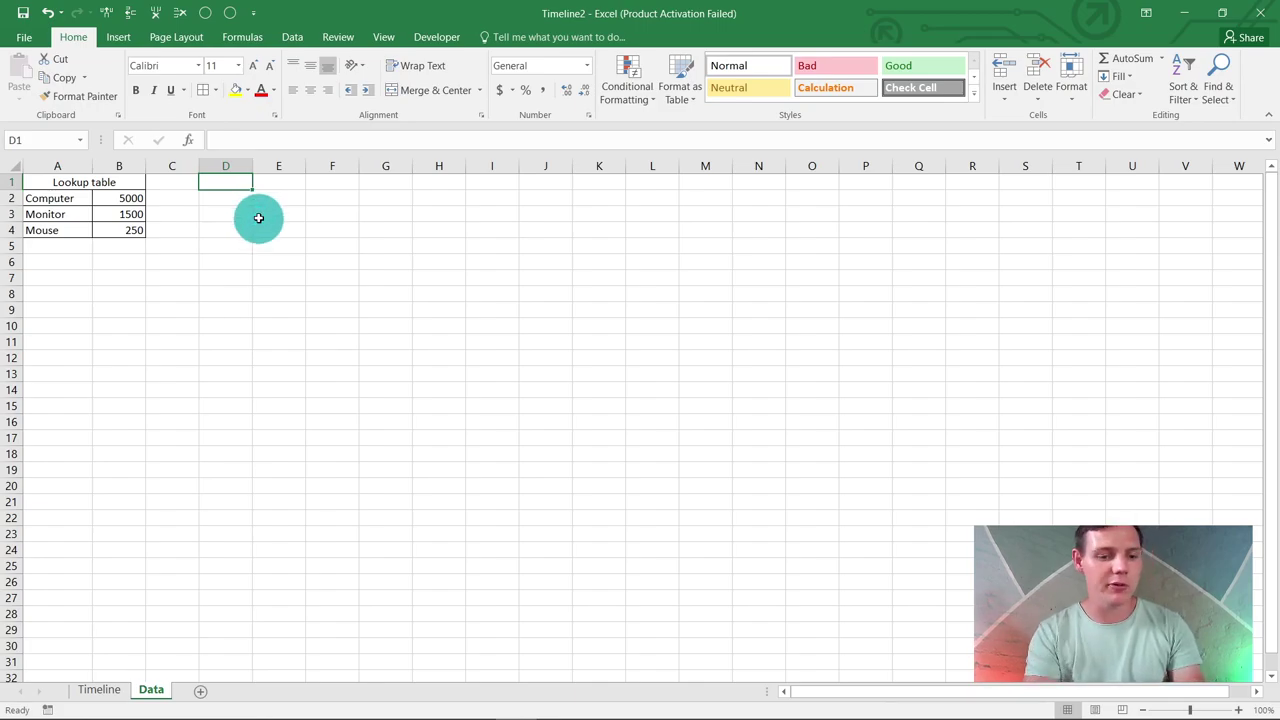
type("Date")
key("Tab")
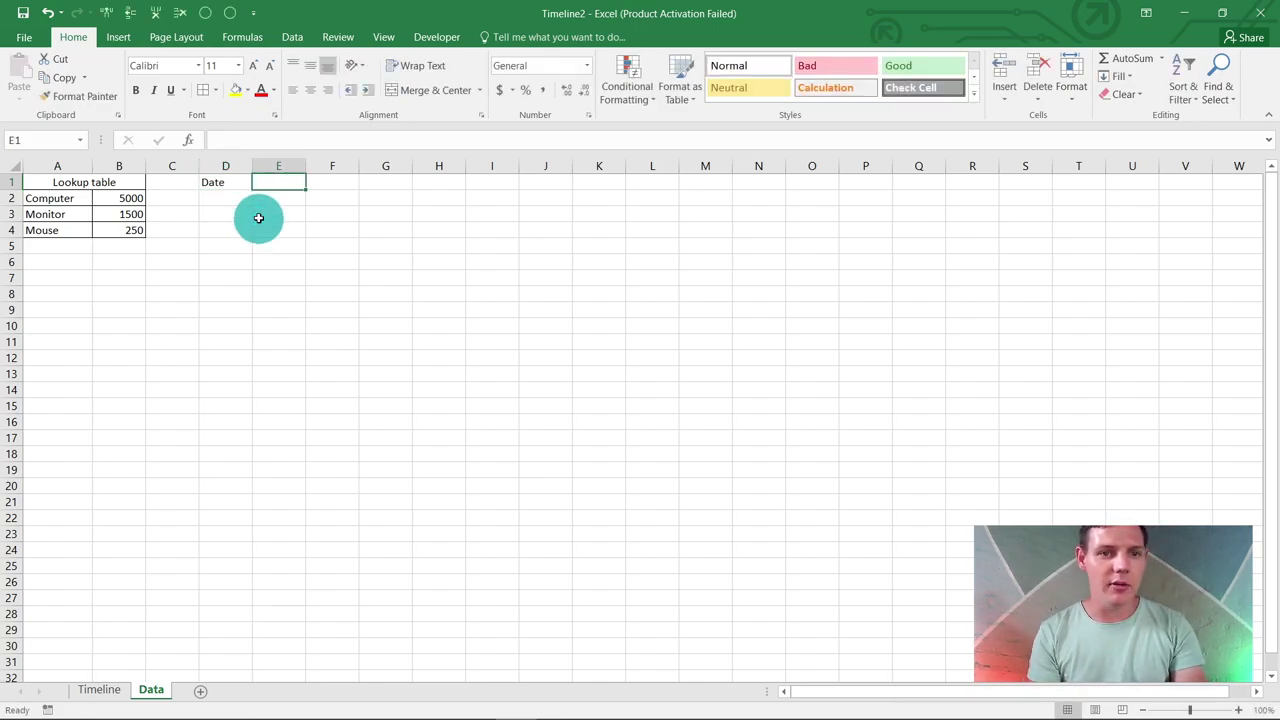
type("Description")
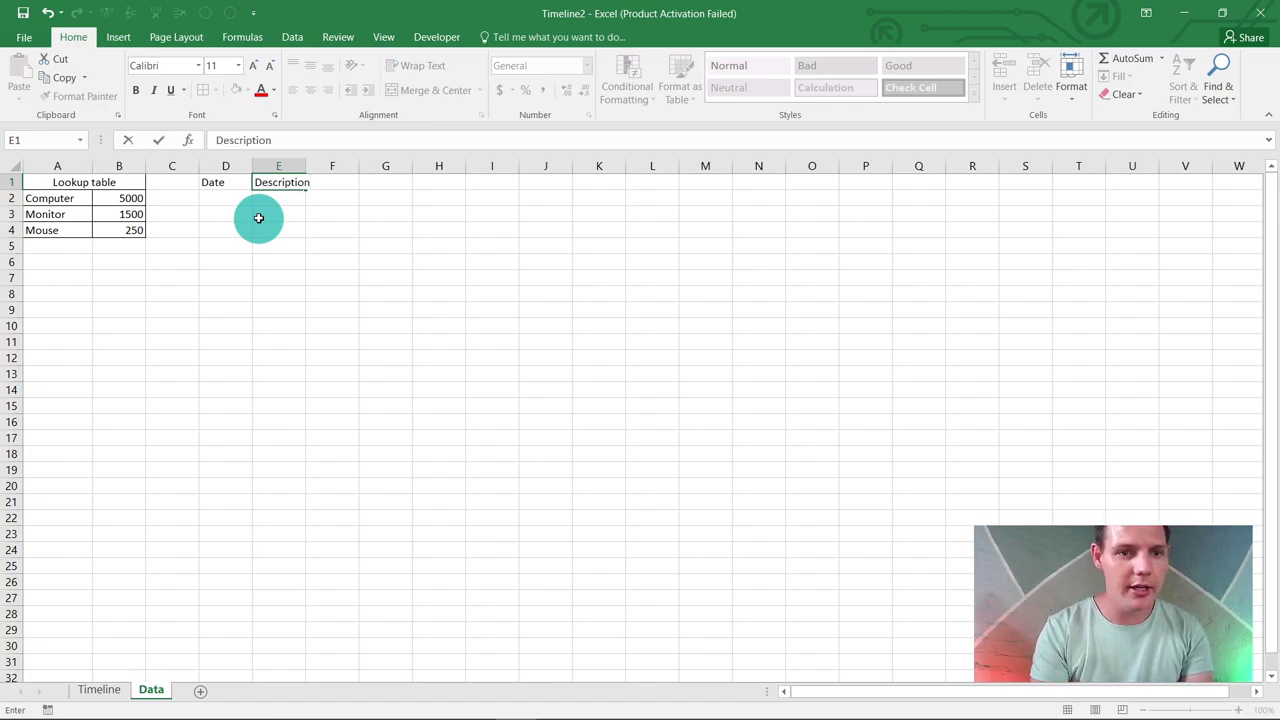
key("Tab")
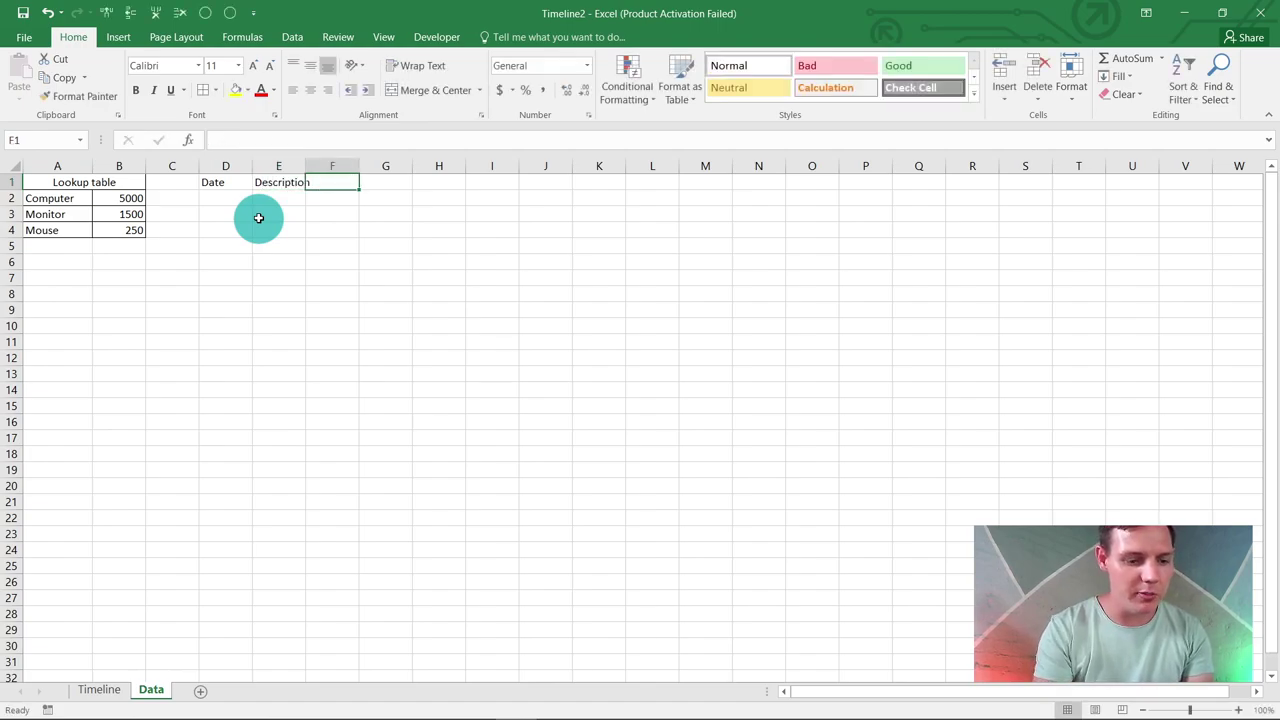
type("Amount")
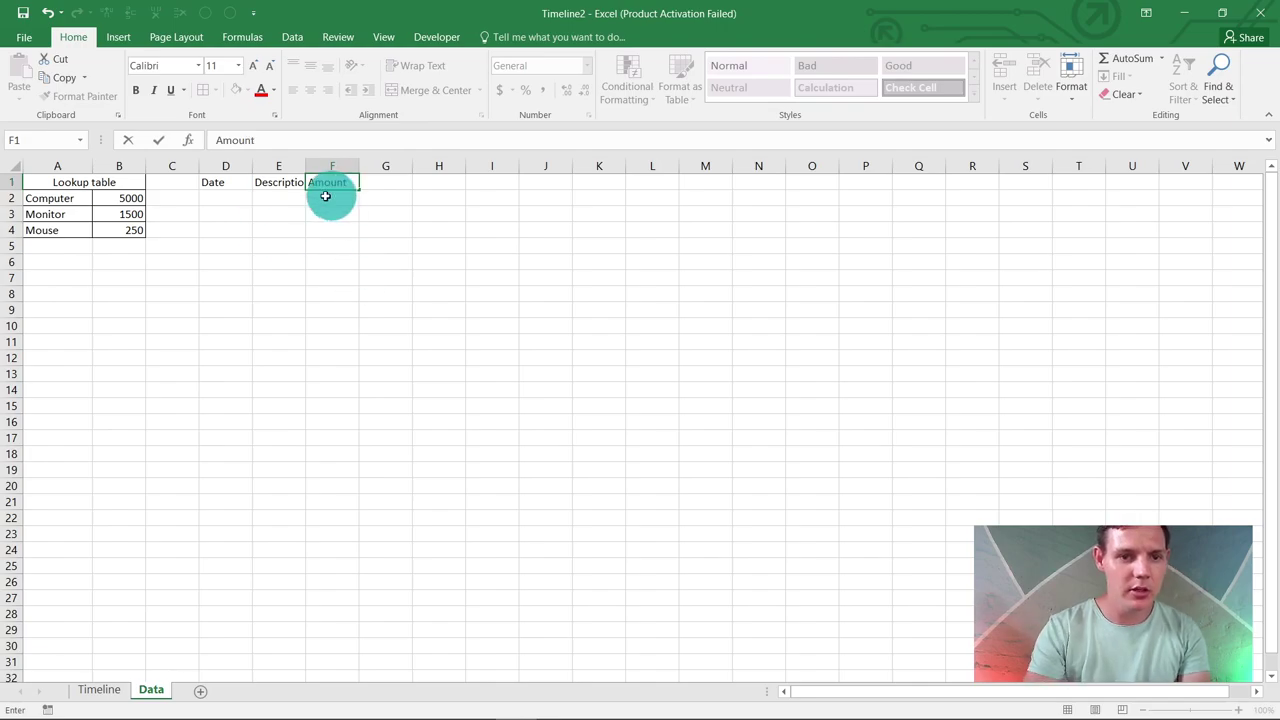
left_click(322, 196)
left_click_drag(226, 166, 330, 168)
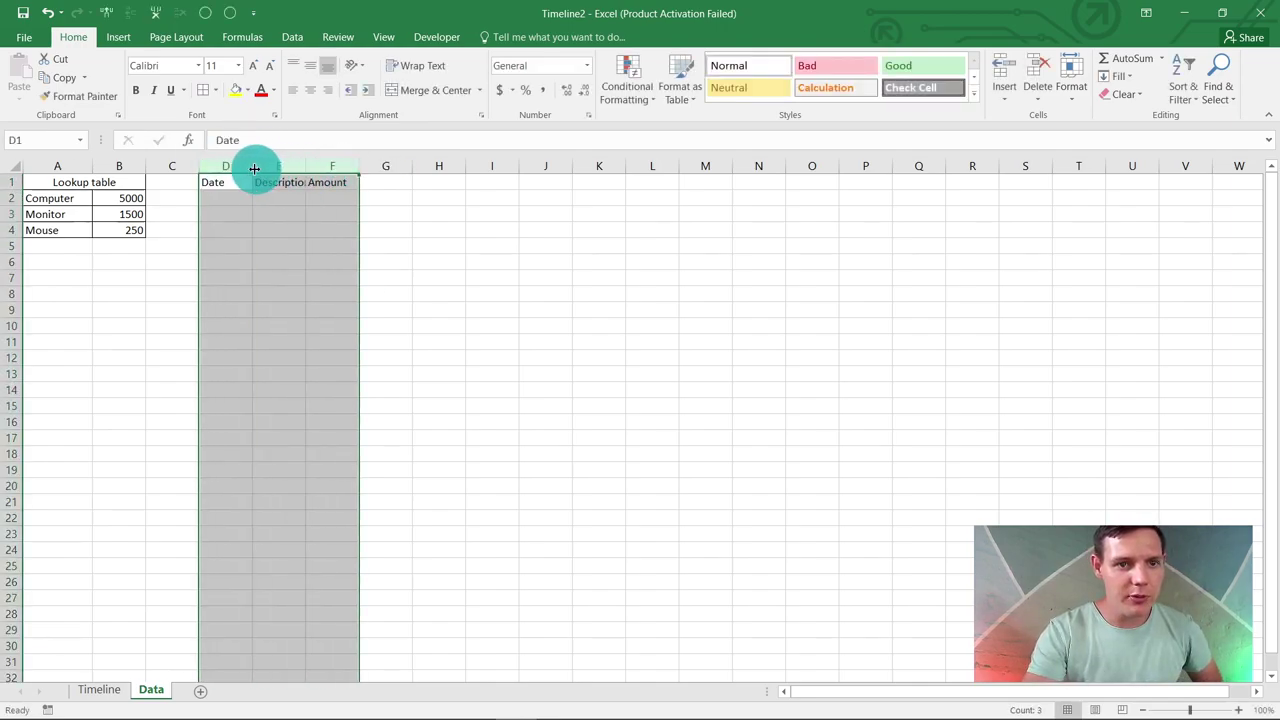
double_click(252, 166)
left_click(311, 261)
- Enter 1/01/2019 in D2 and fill the dates down to D4
left_click(215, 199)
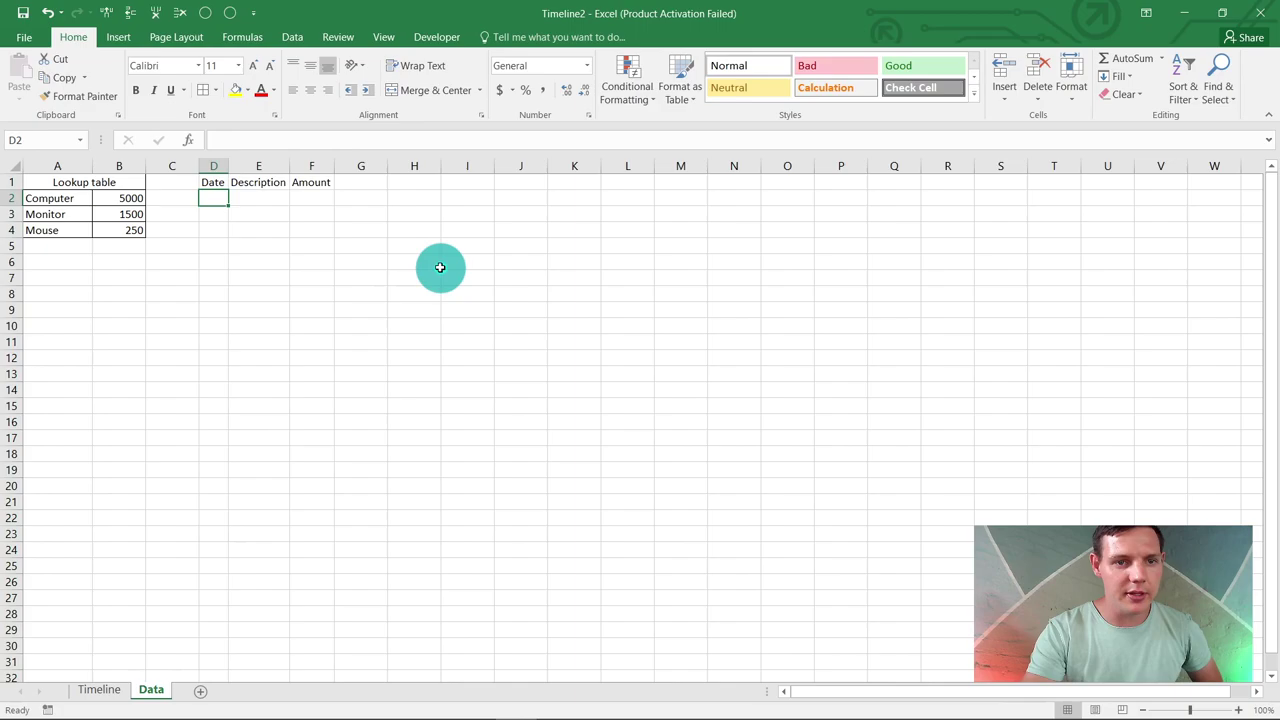
type("1/0")
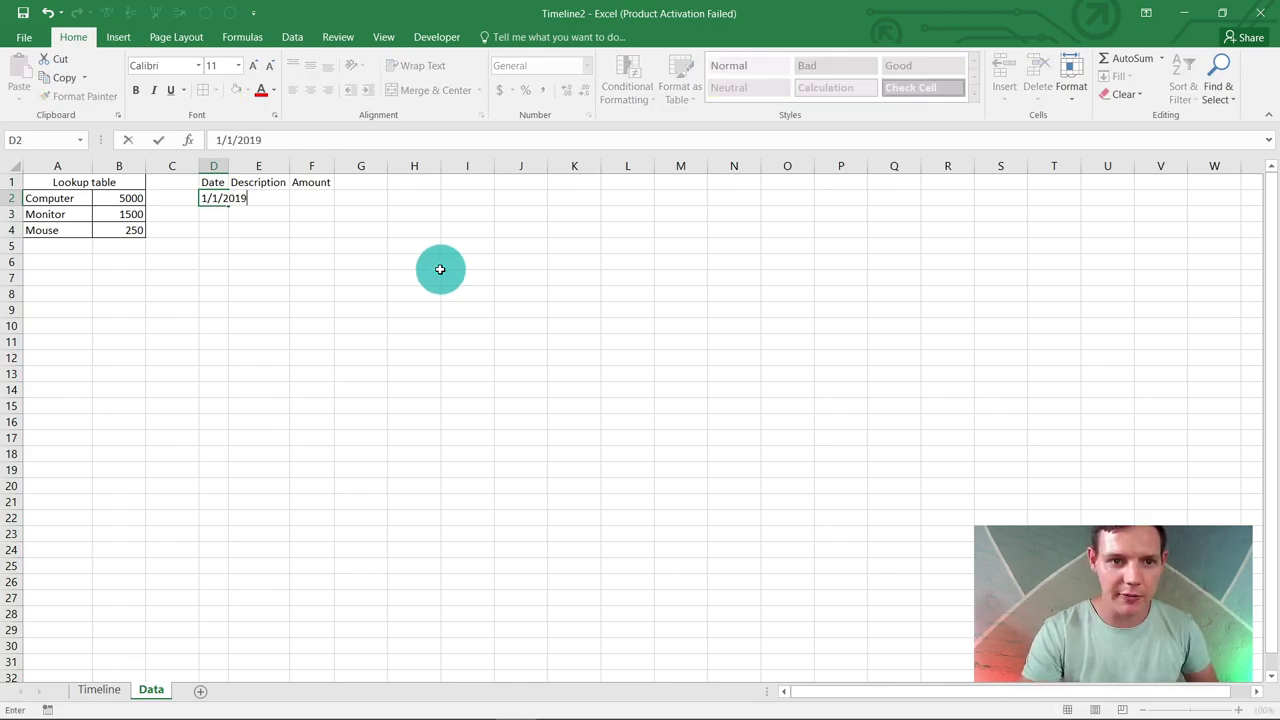
type("1/2019")
key("Return")
left_click(244, 198)
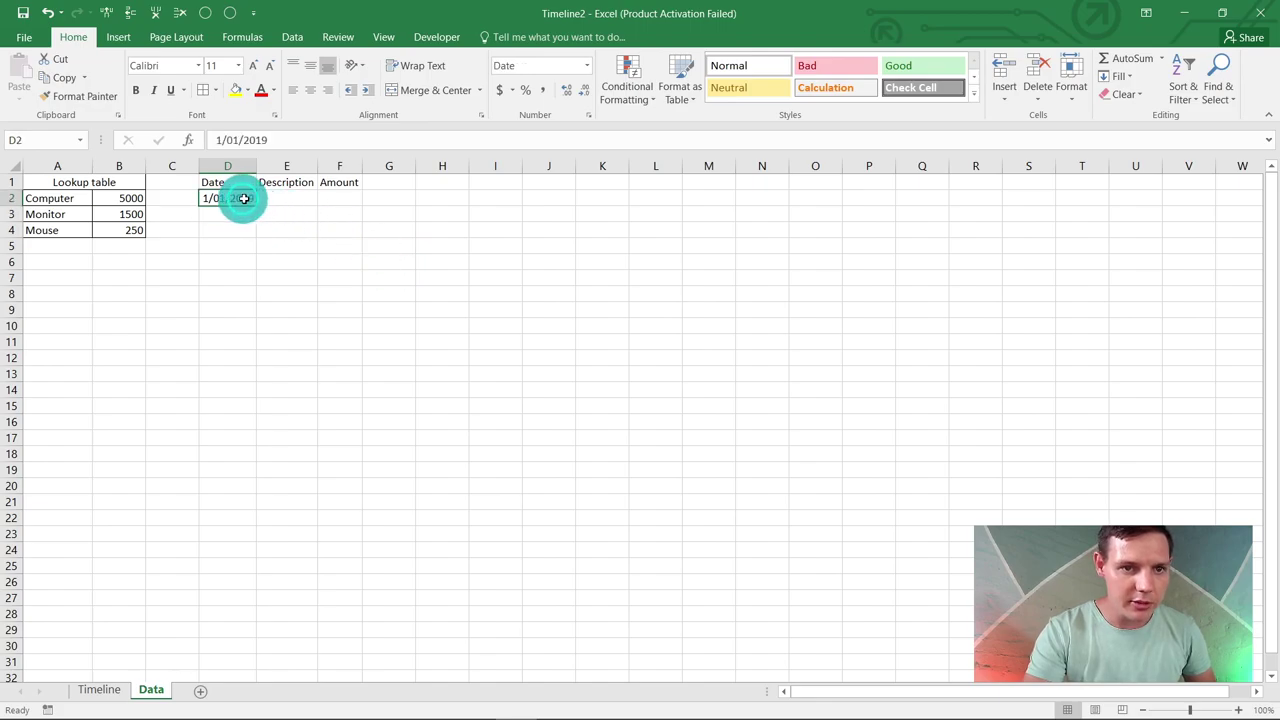
left_click_drag(255, 205, 254, 230)
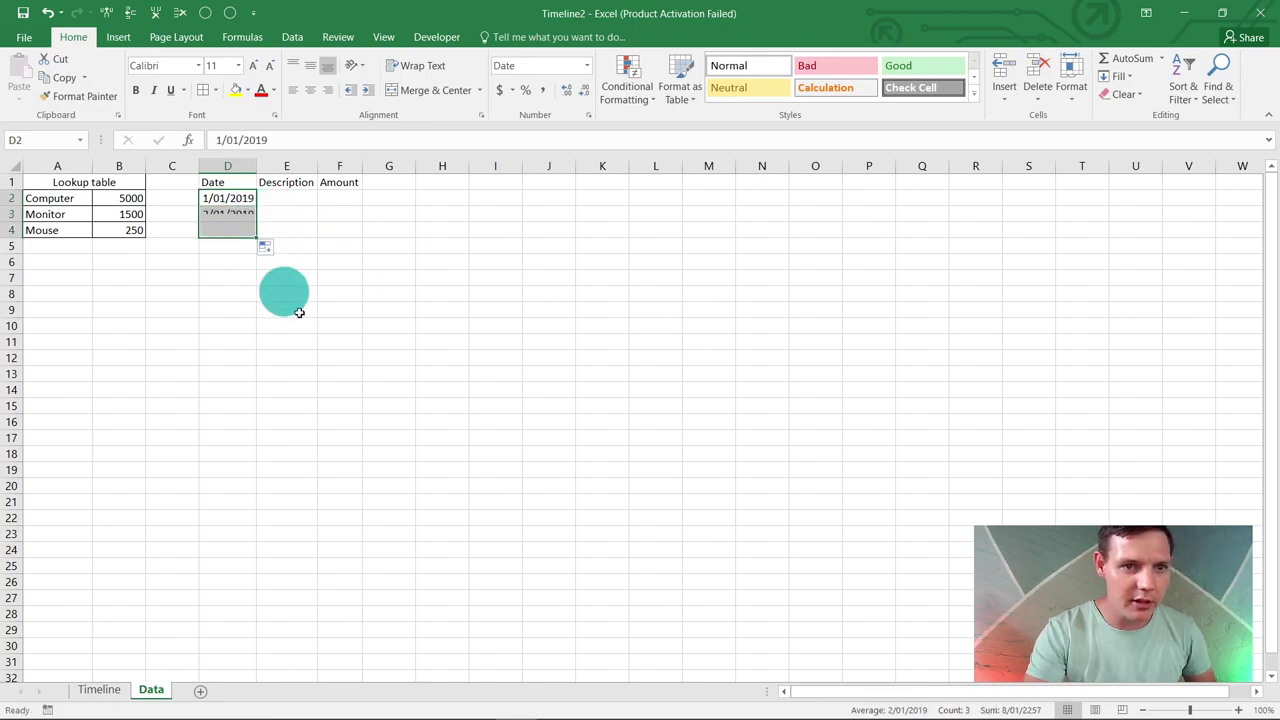
left_click(312, 330)
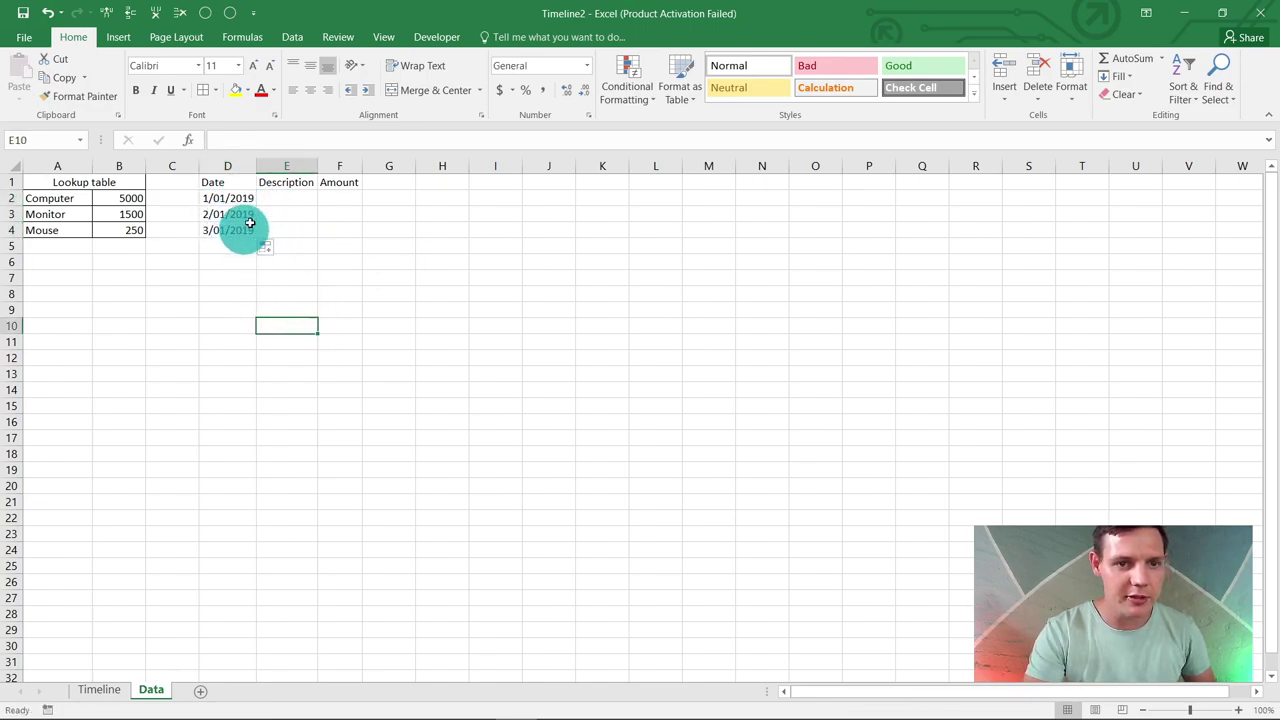
left_click(266, 198)
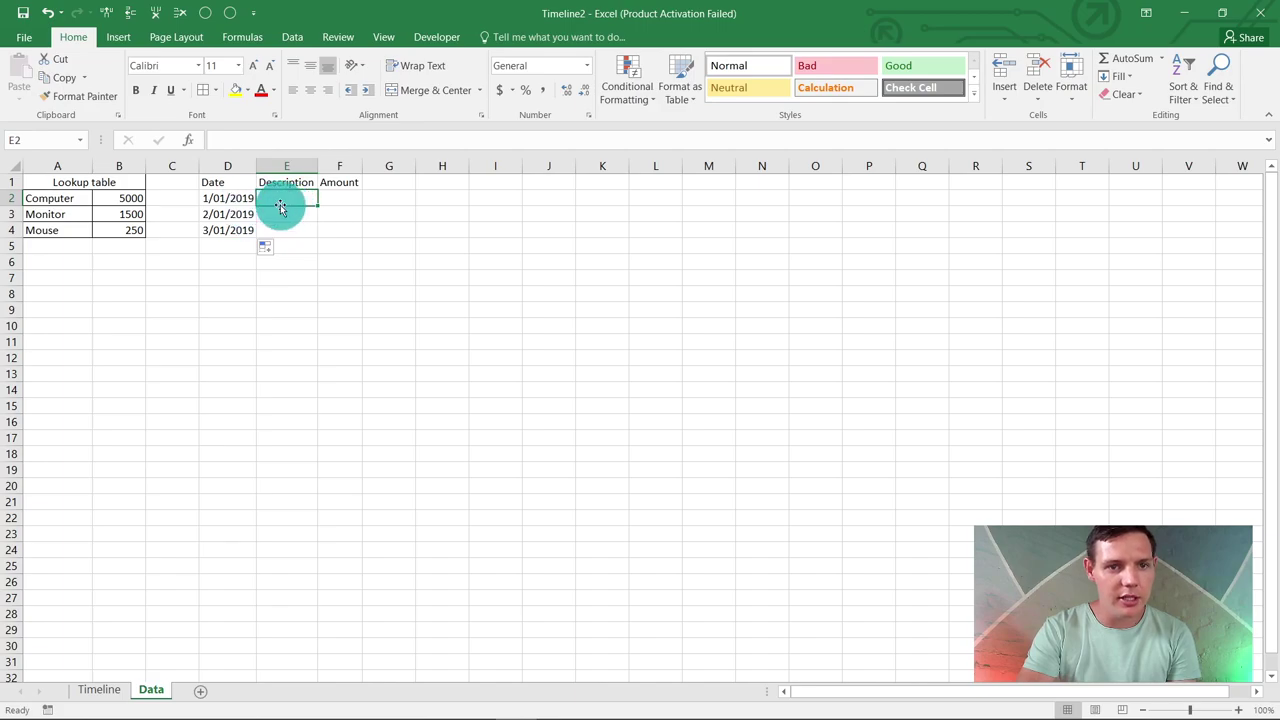
- Give E2 a list validation sourced from the Computer, Monitor, Mouse cells A2:A4
left_click(292, 37)
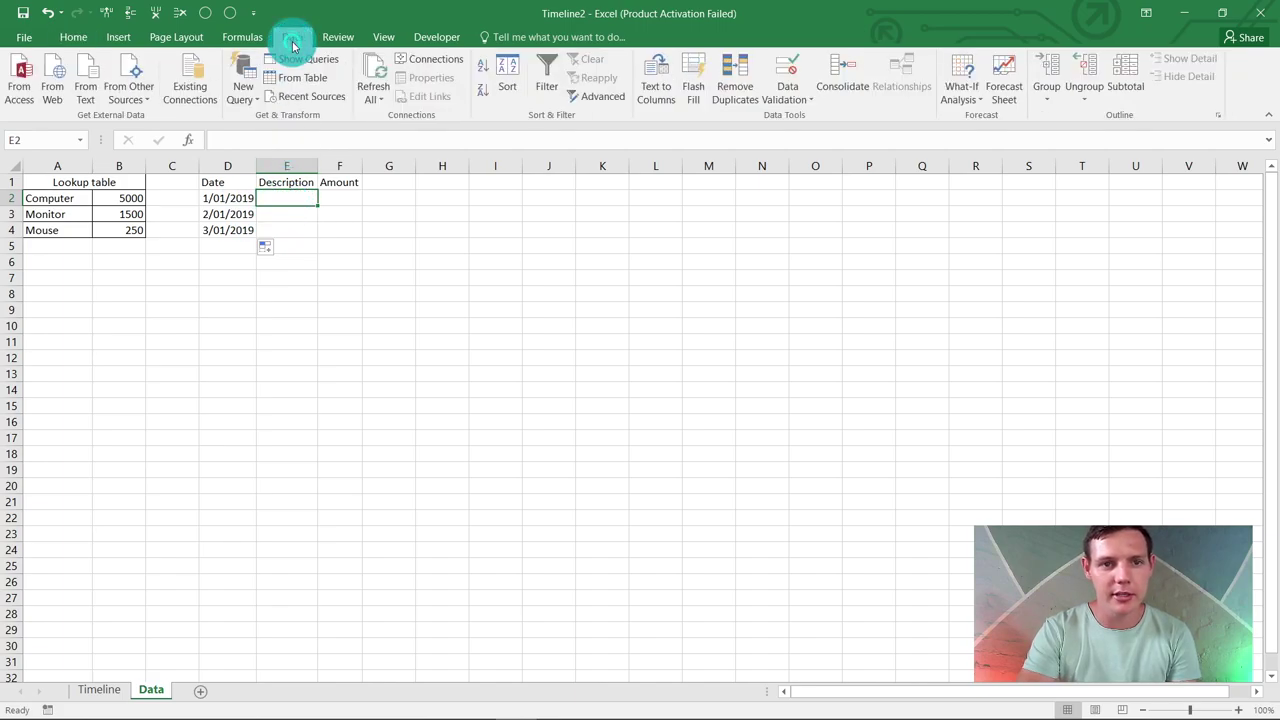
left_click(788, 72)
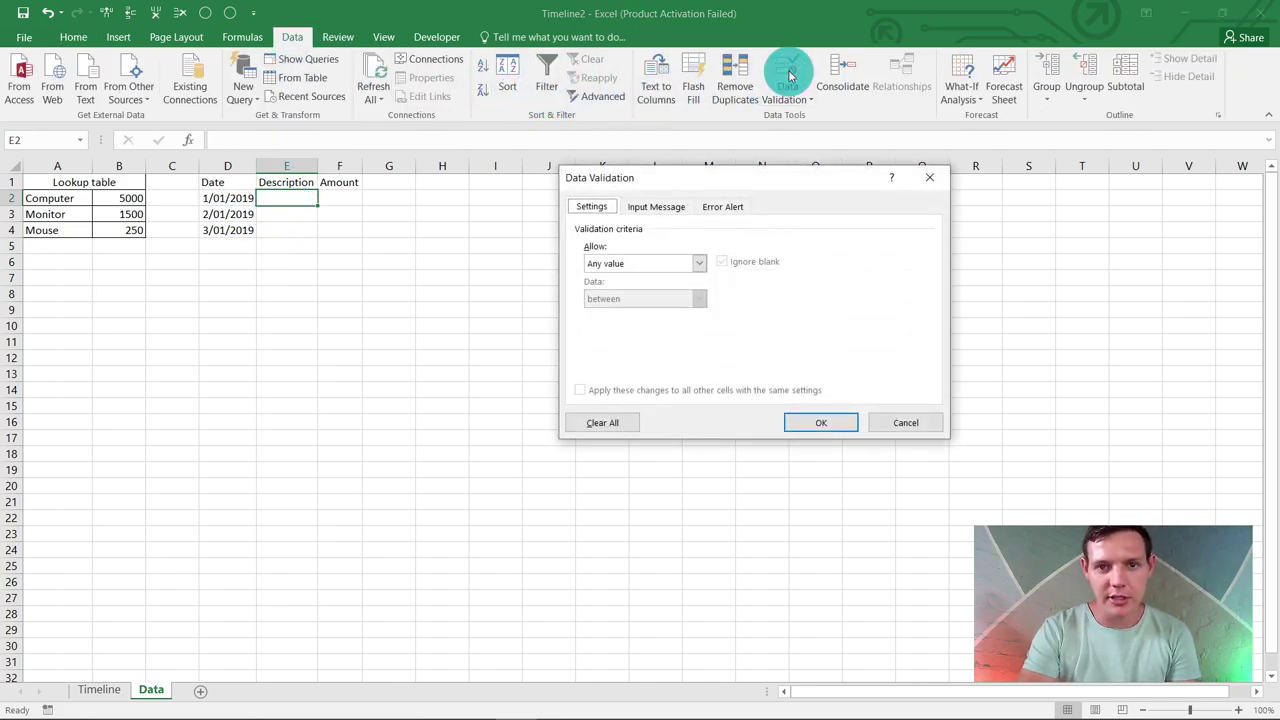
left_click(697, 262)
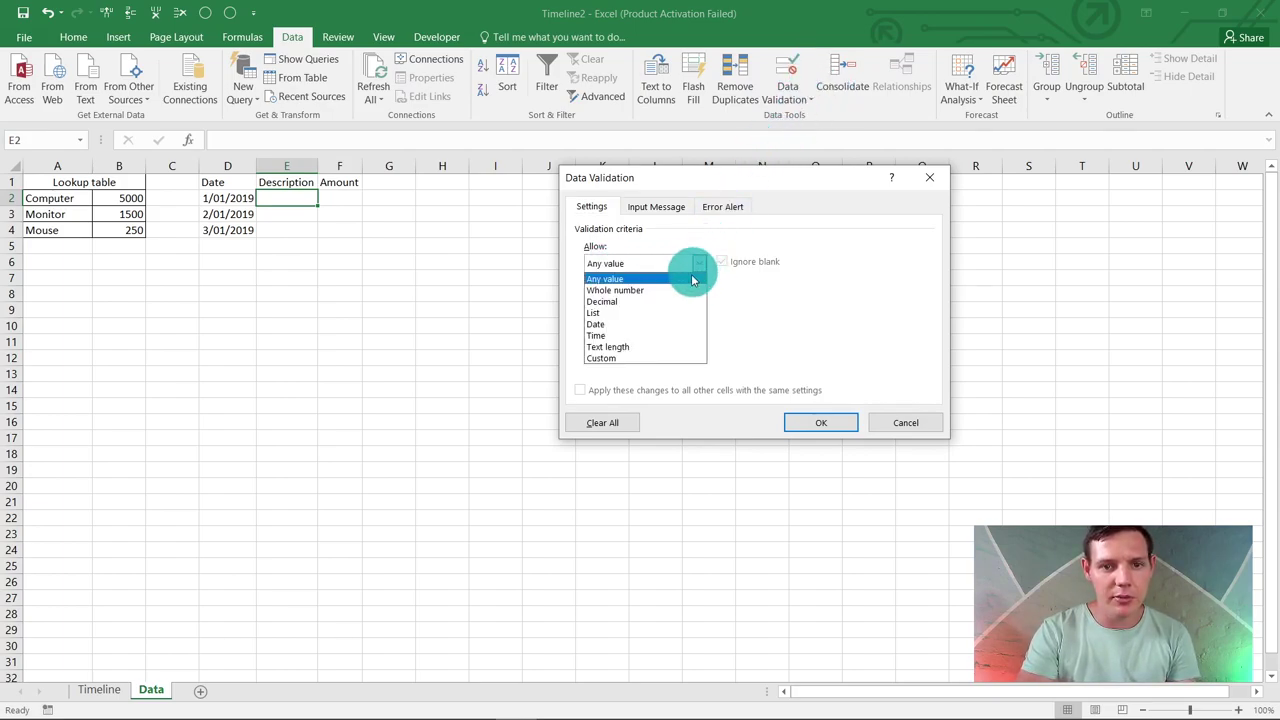
left_click(681, 312)
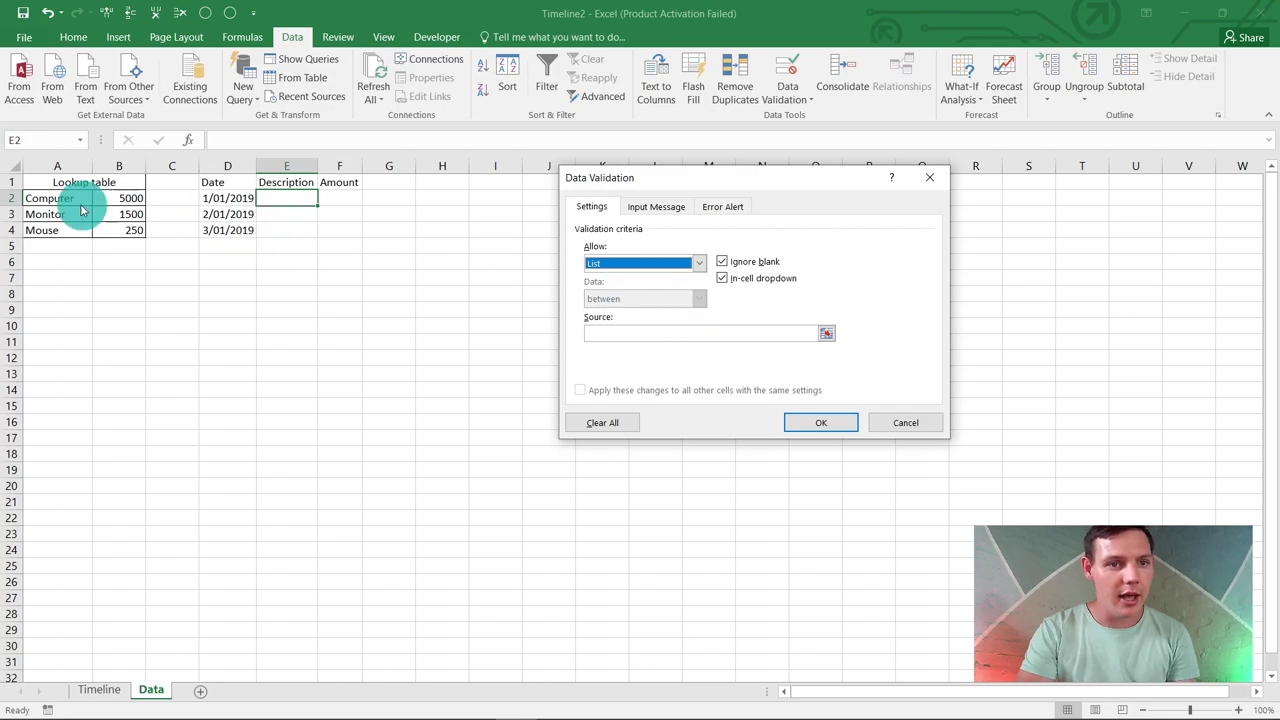
left_click(800, 333)
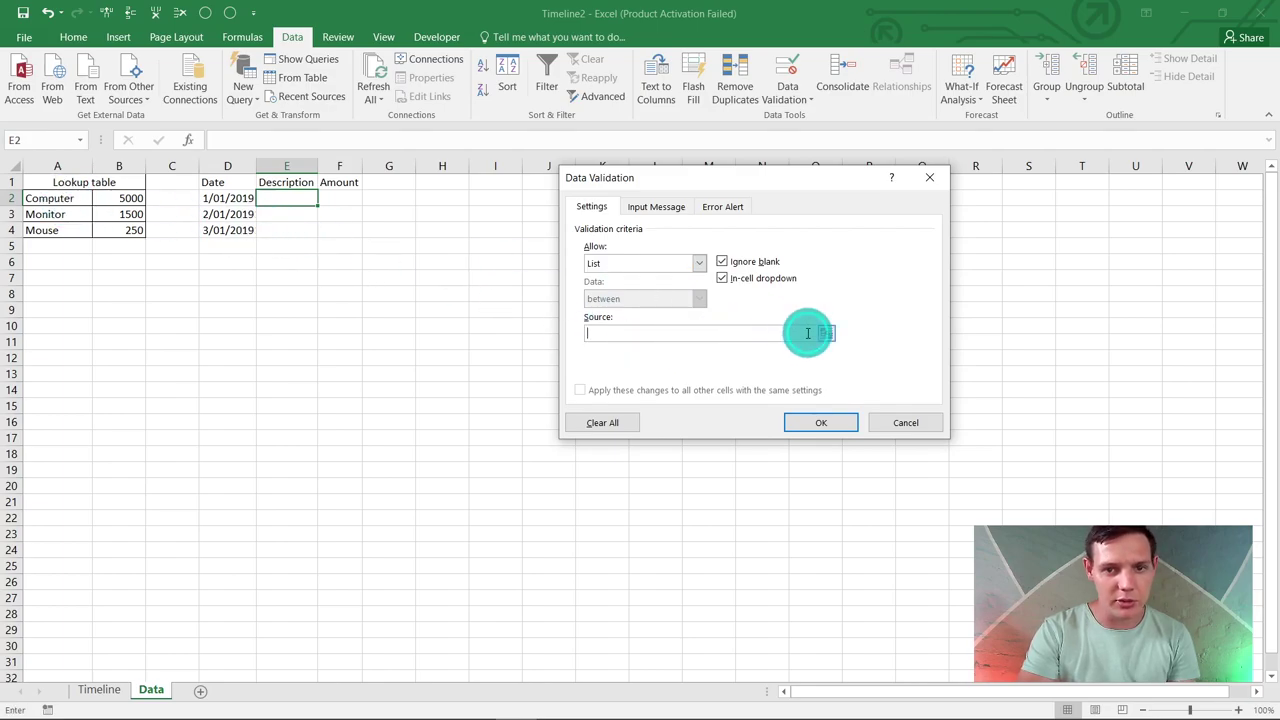
left_click_drag(60, 199, 58, 220)
key("Return")
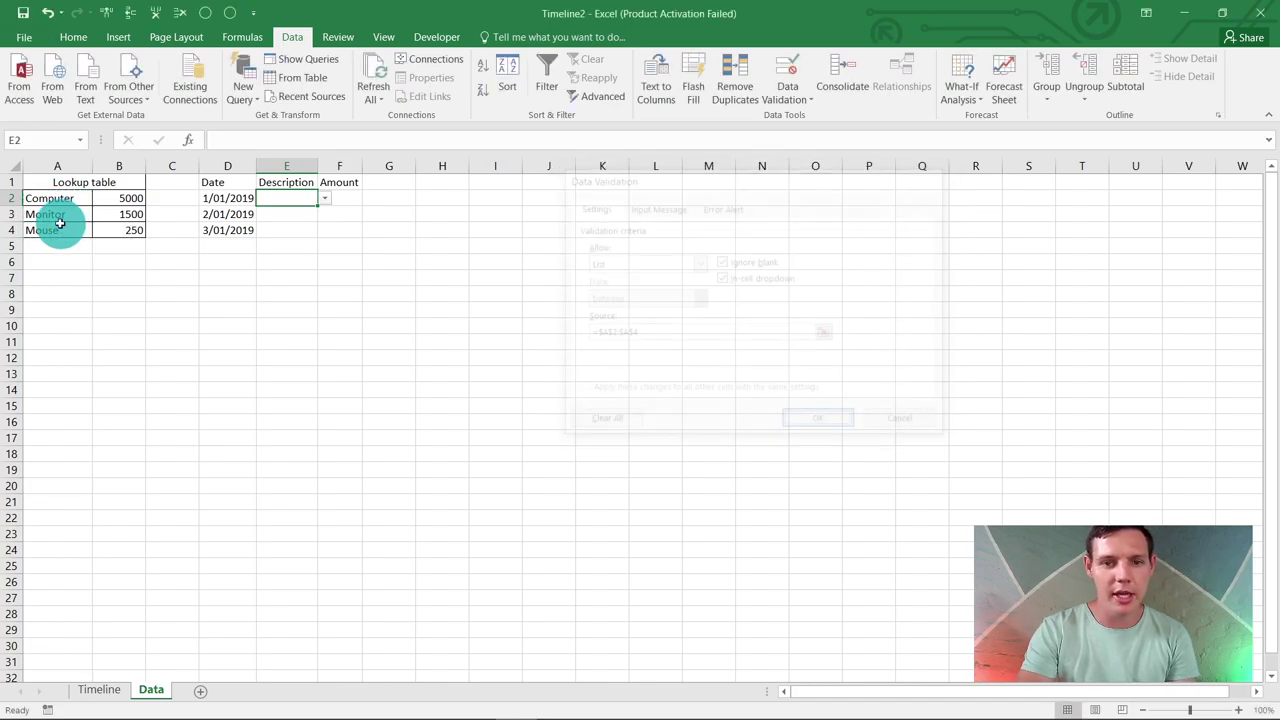
left_click(471, 337)
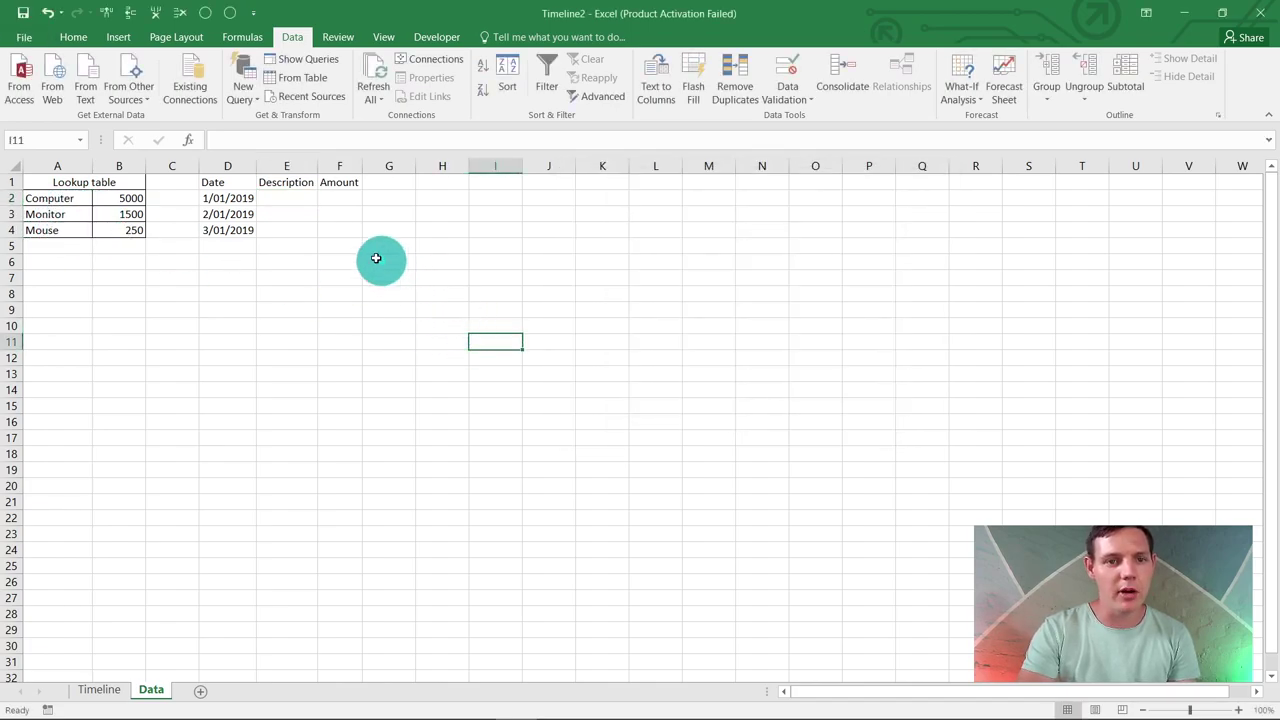
- Set E2 to Computer from its dropdown and fill it down through E4
left_click(294, 200)
left_click(324, 199)
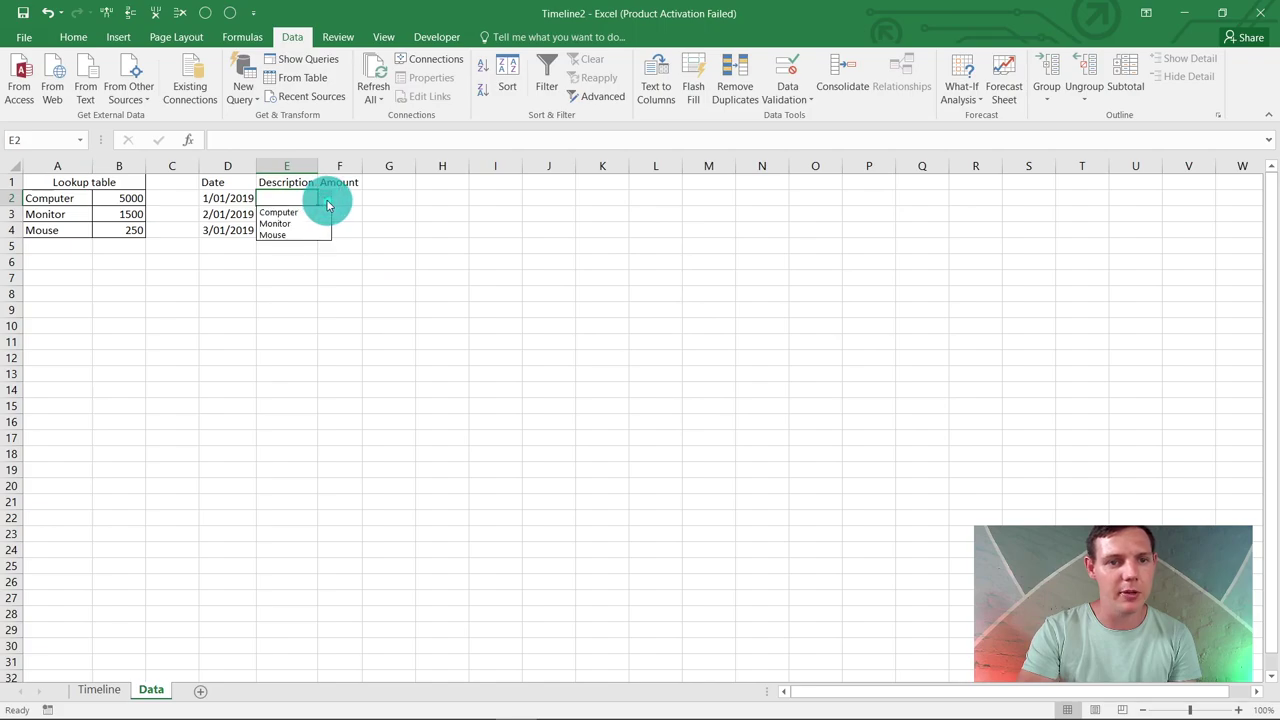
left_click(310, 224)
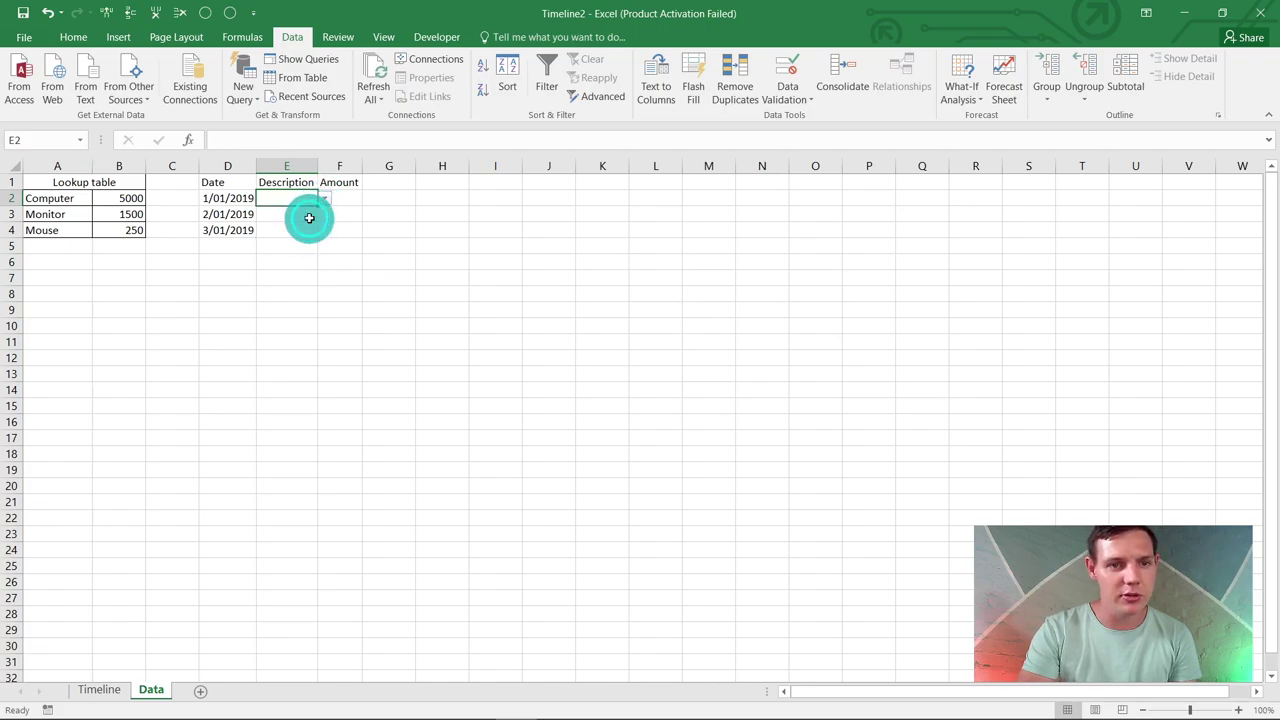
left_click(324, 199)
left_click(310, 213)
left_click(313, 220)
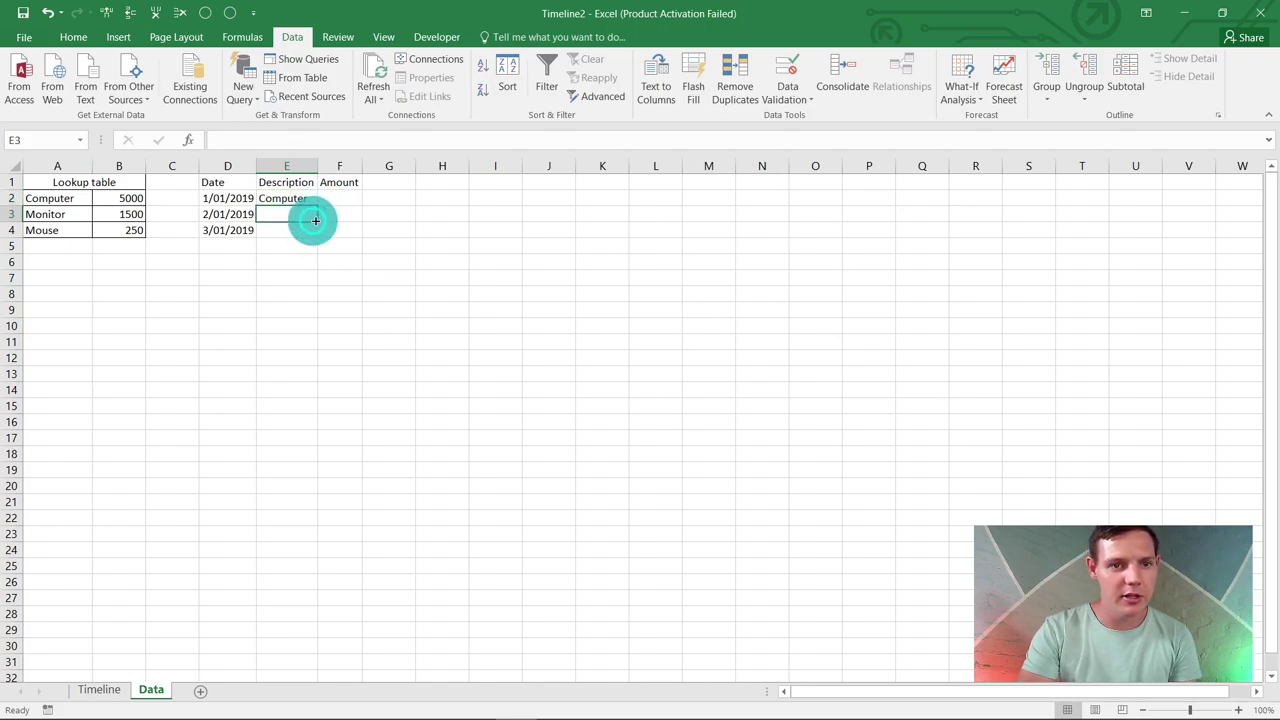
left_click(300, 200)
left_click_drag(314, 206, 315, 237)
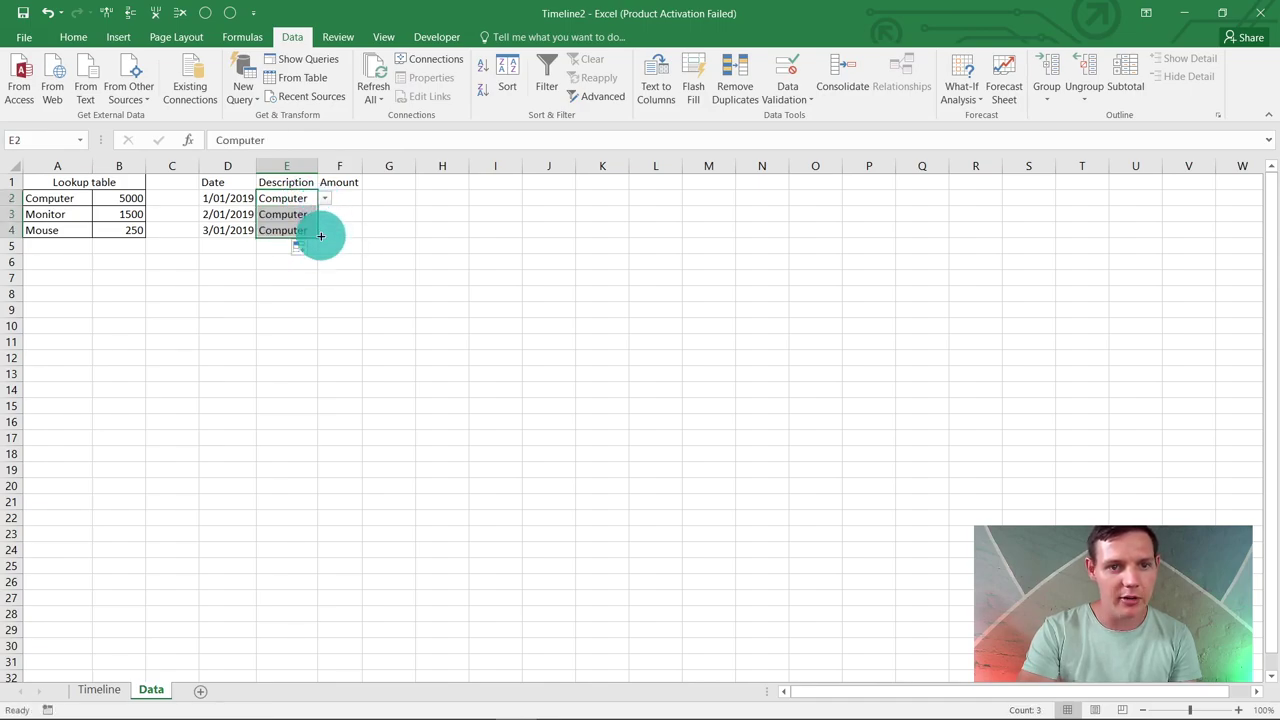
- Change E3 to Monitor and E4 to Mouse using their dropdowns
left_click(297, 217)
left_click(322, 220)
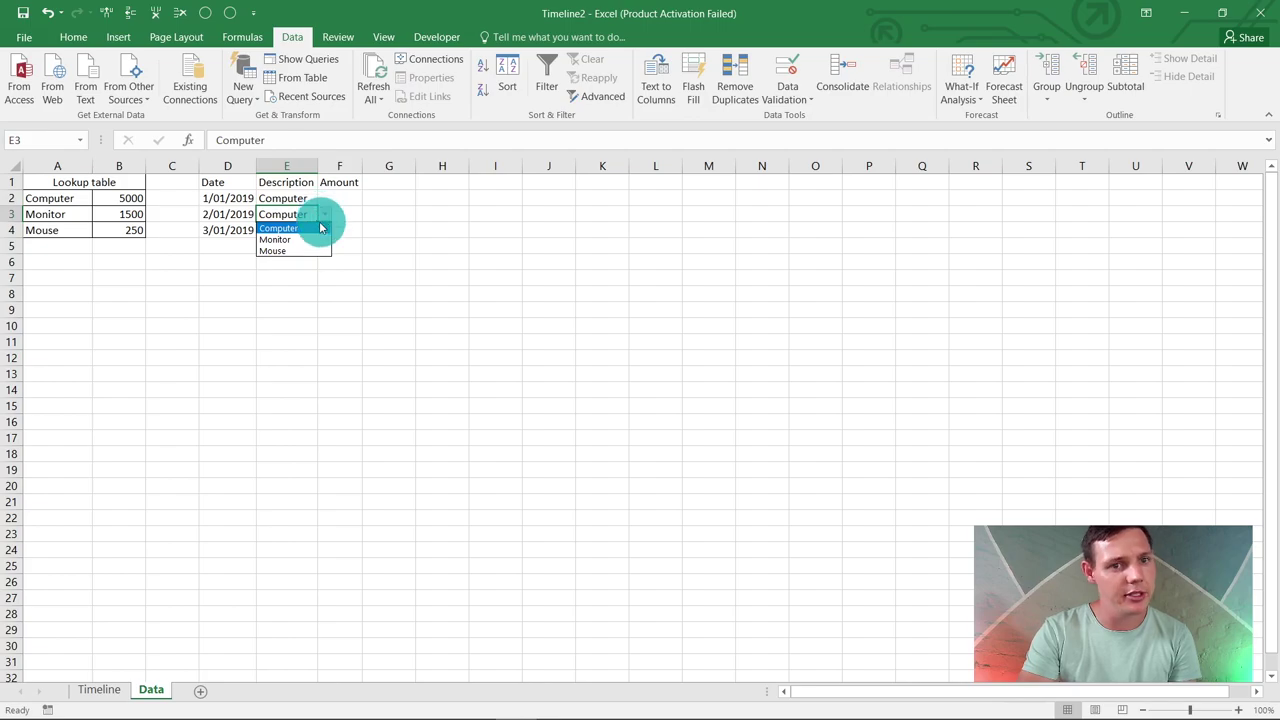
left_click(298, 239)
left_click(321, 232)
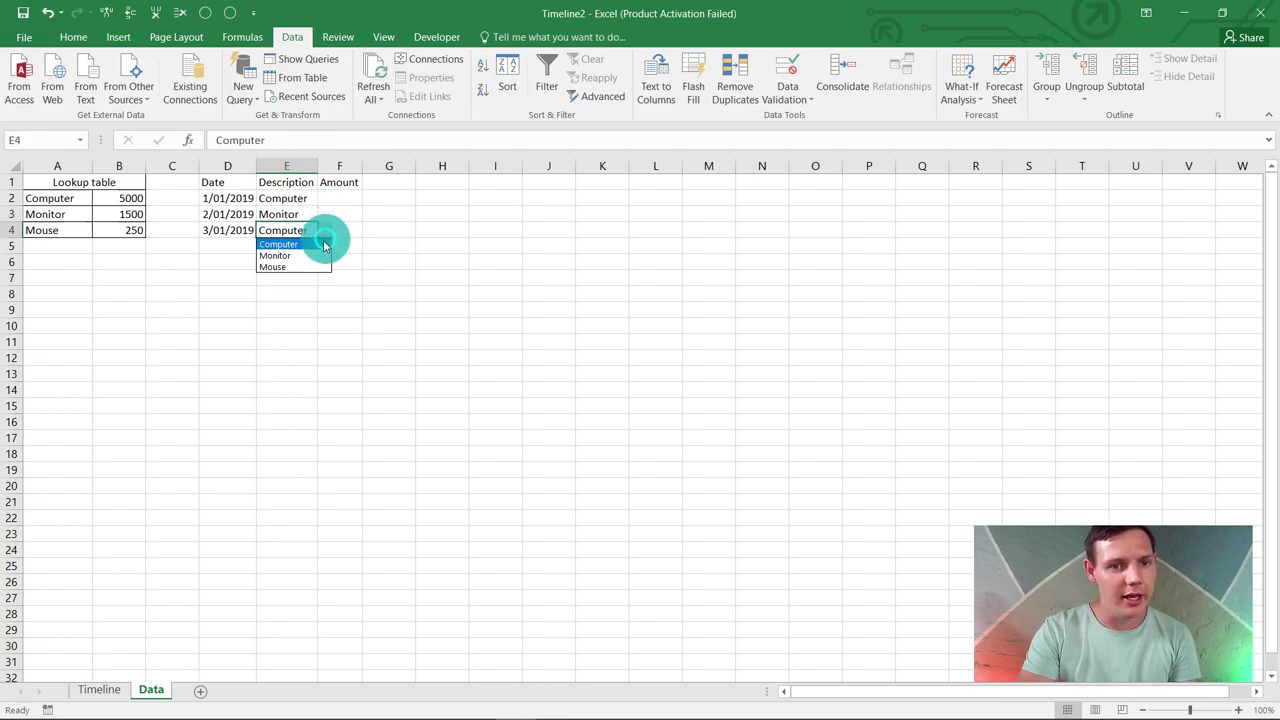
left_click(318, 266)
left_click(337, 199)
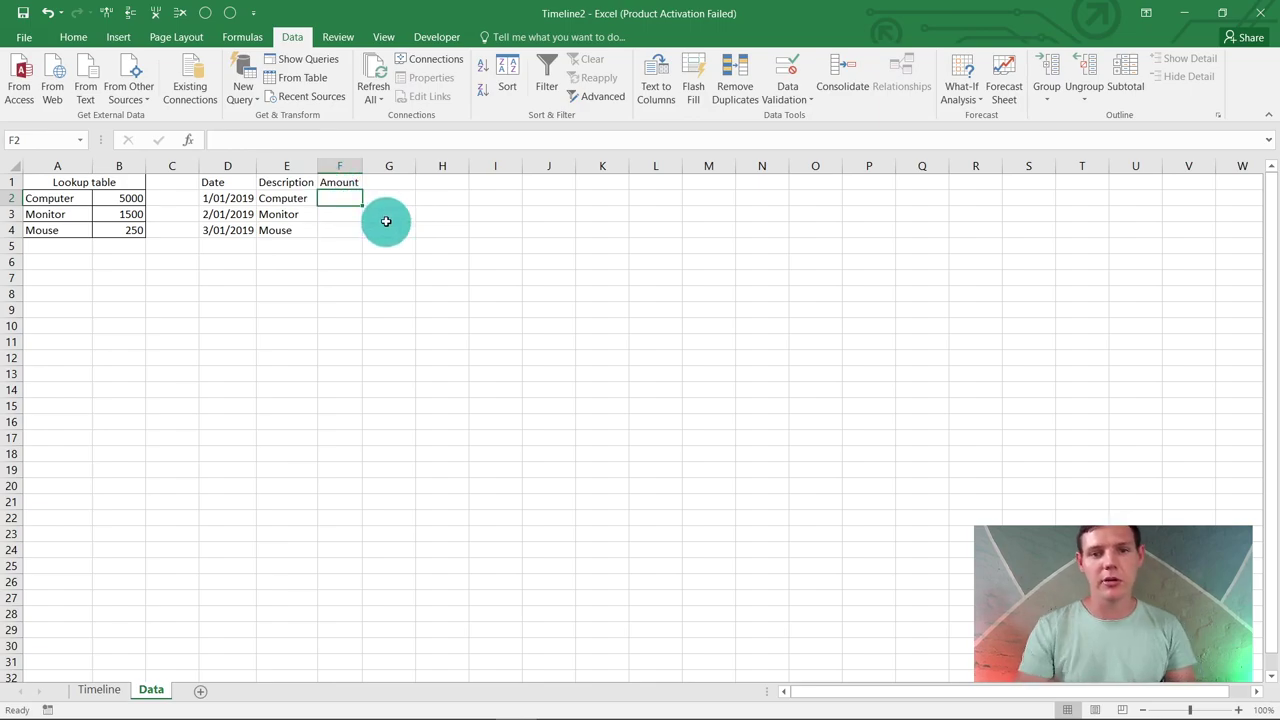
- Enter =VLOOKUP(E2,A2:B4,2,FALSE) in F2 so it returns 5000
type("=vlo")
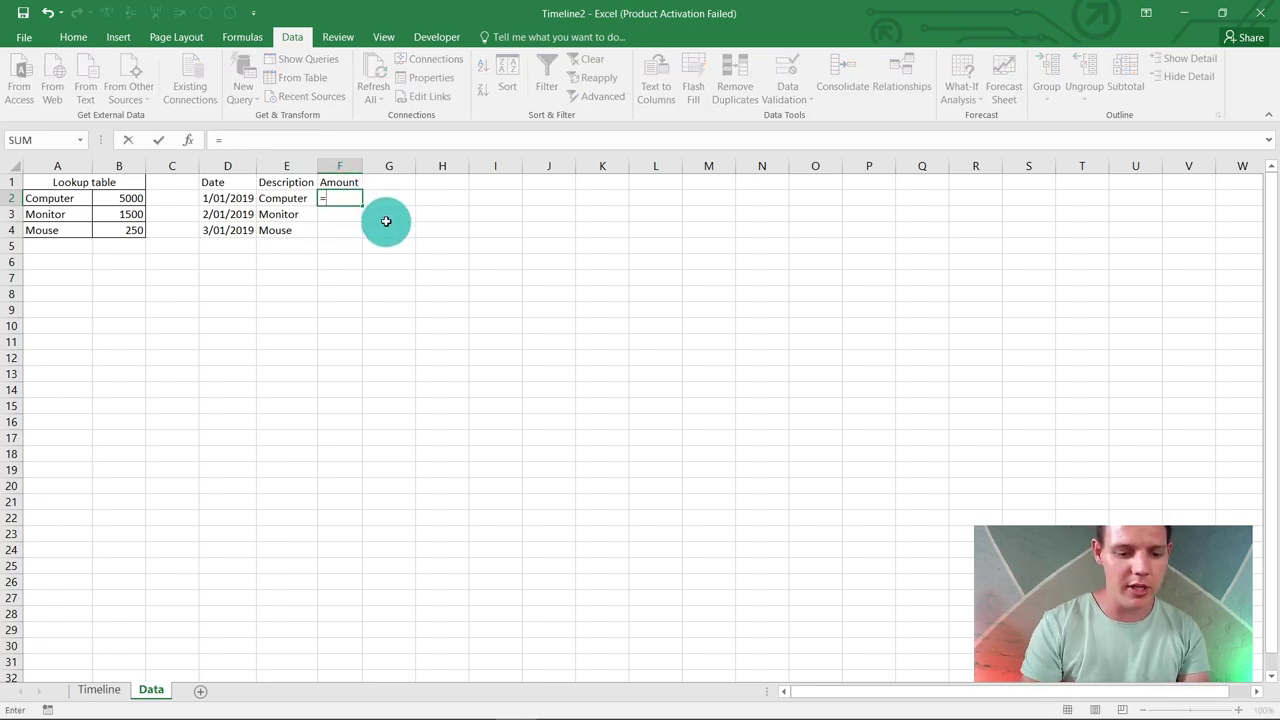
double_click(386, 218)
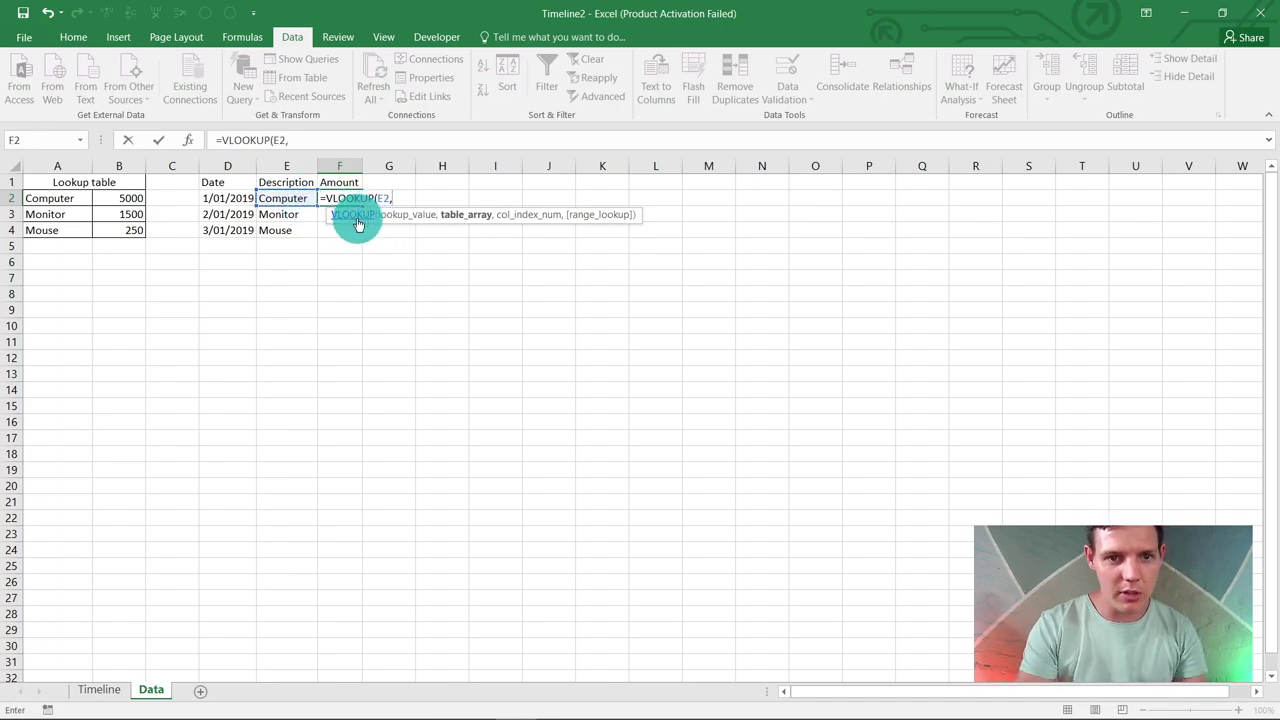
left_click_drag(45, 200, 114, 222)
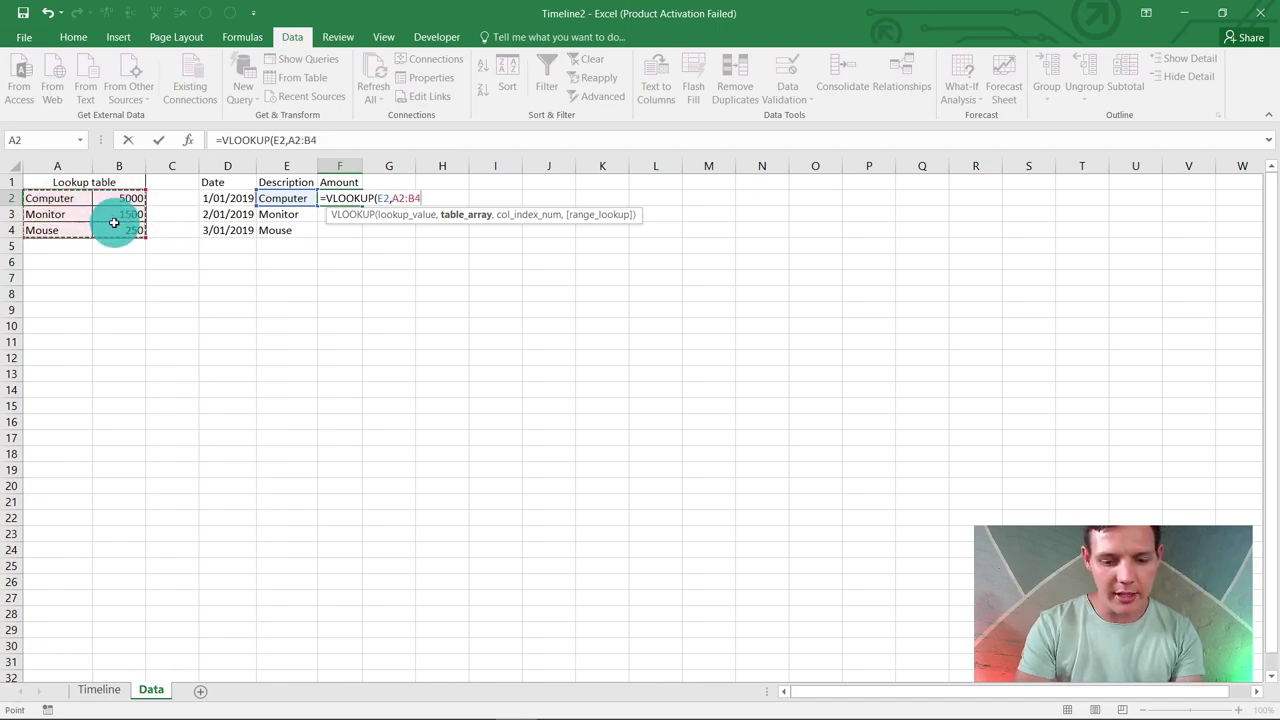
type(",2")
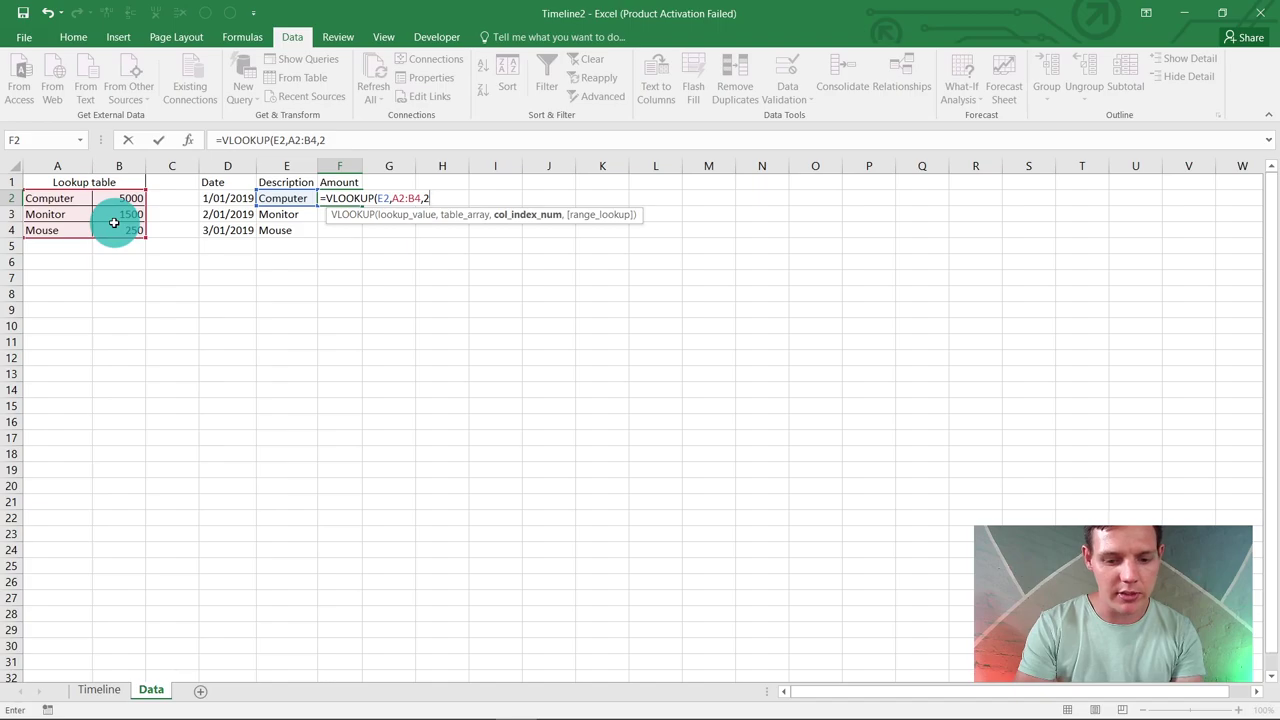
type(",")
double_click(450, 238)
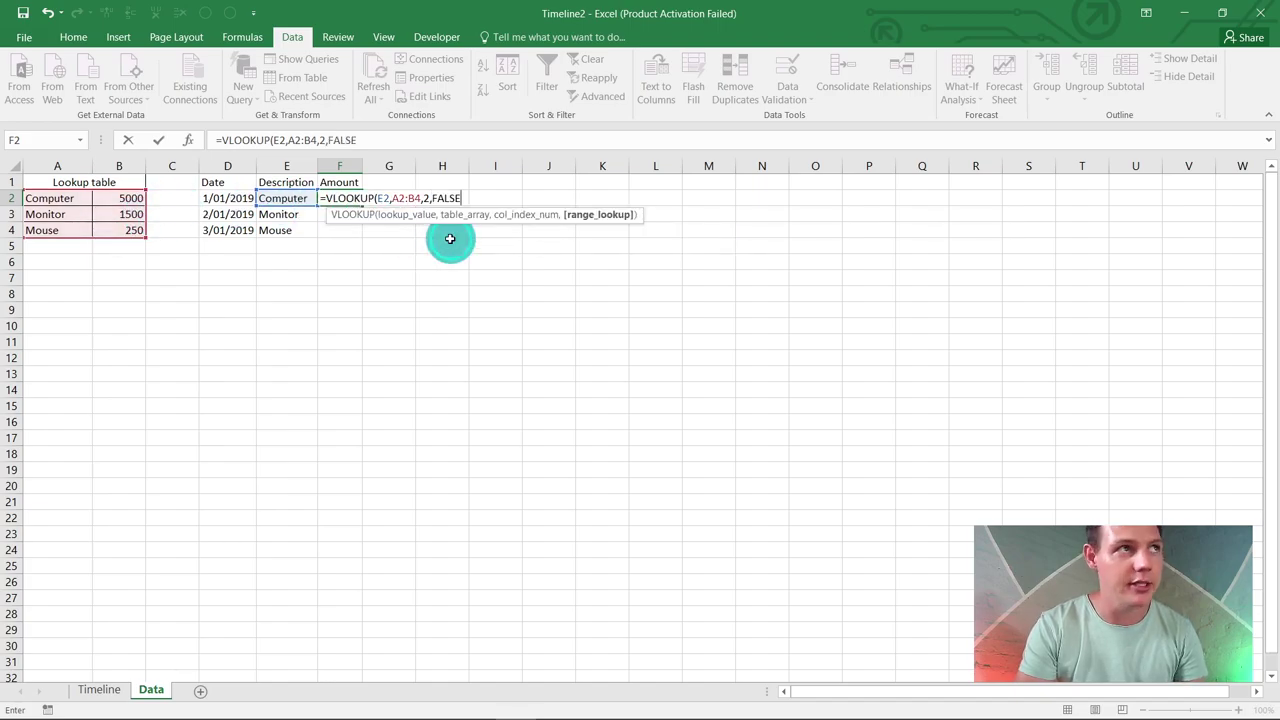
key("Return")
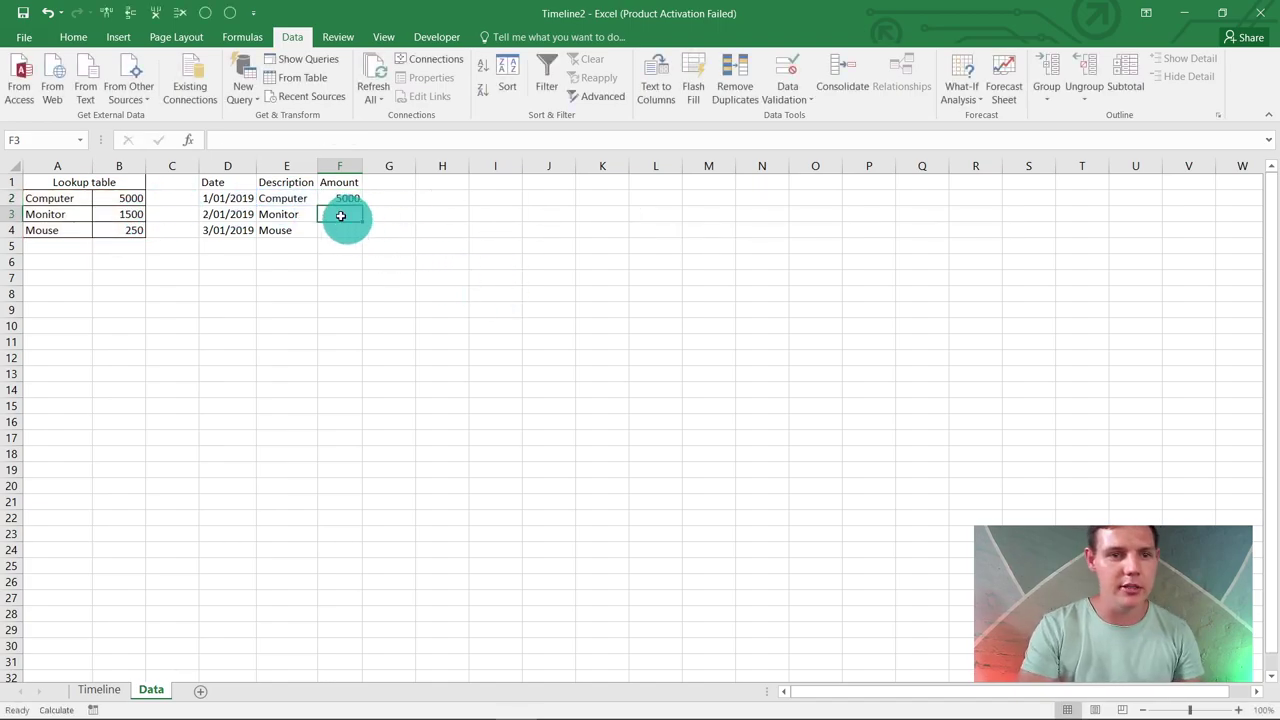
left_click(337, 197)
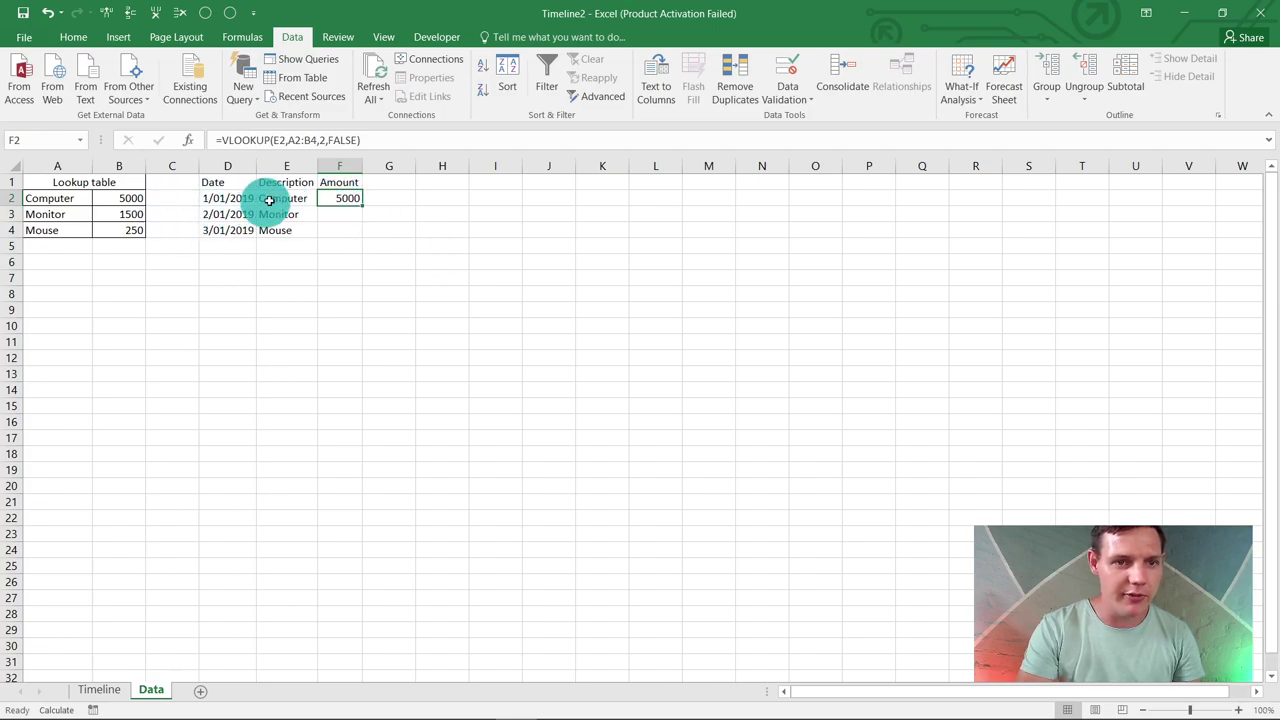
- Make F2's lookup range absolute as $A$2:$B$4
left_click(290, 140)
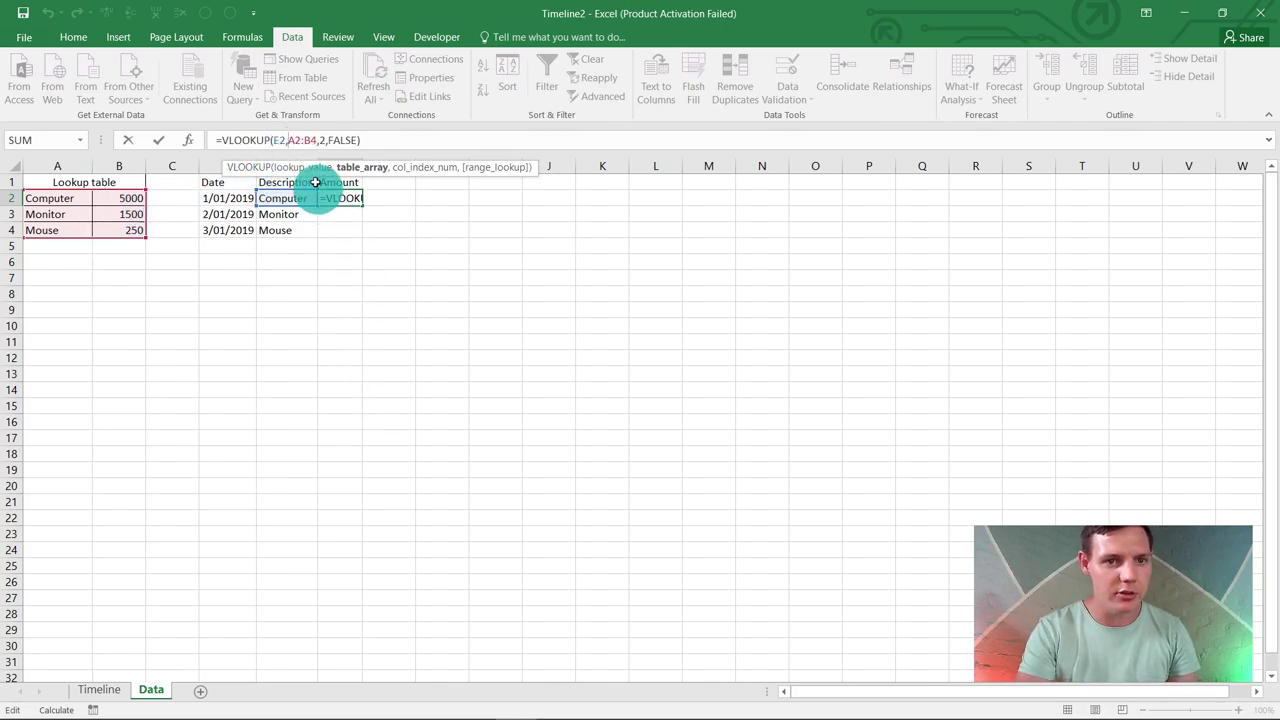
left_click(287, 140)
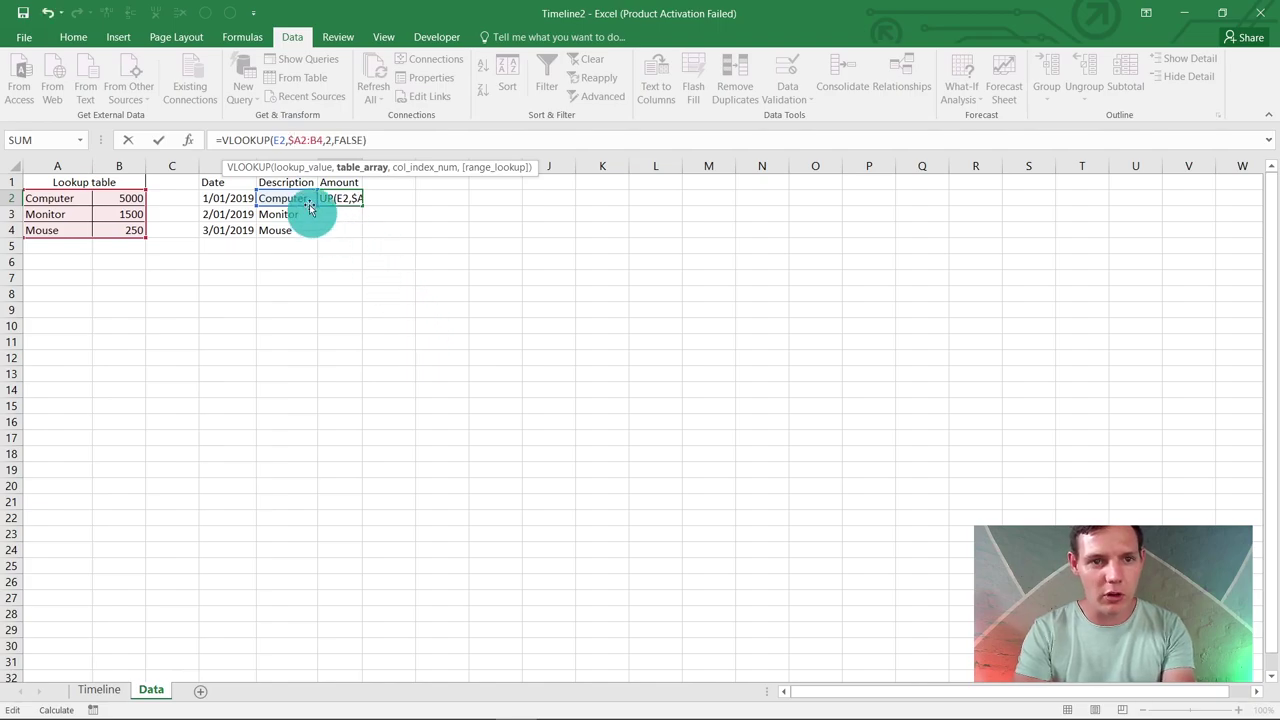
type("$A")
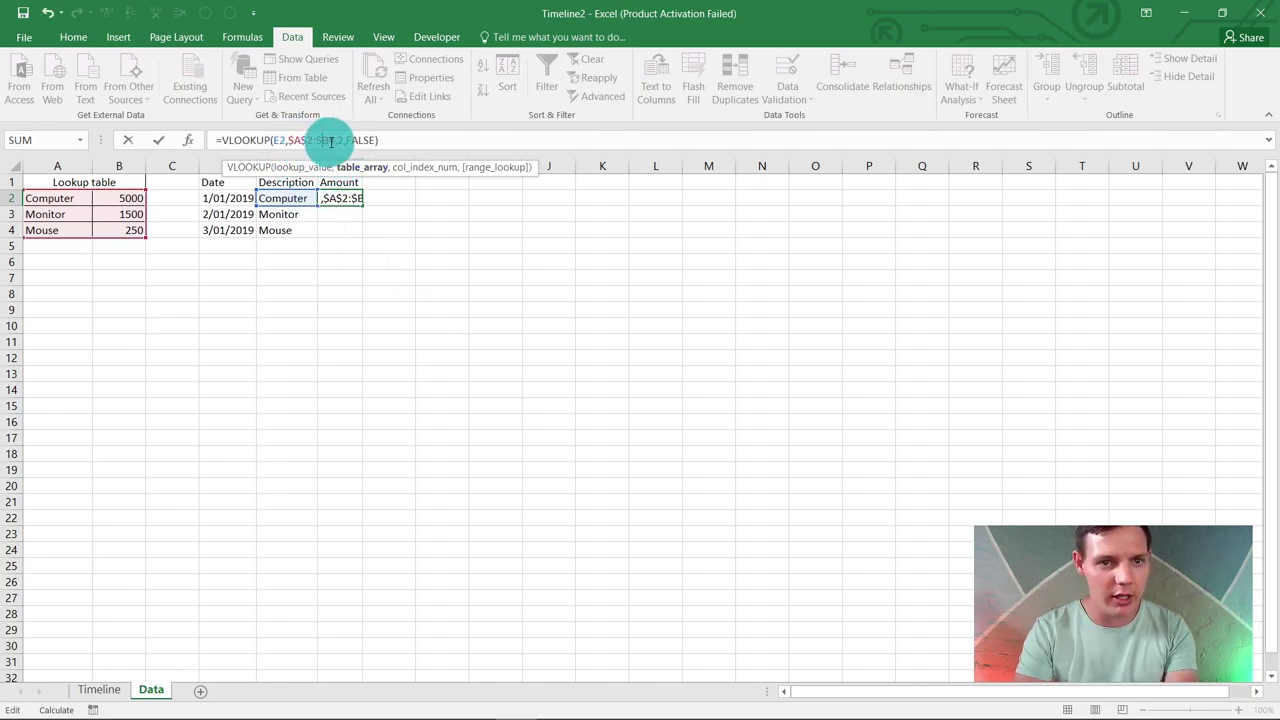
type("$")
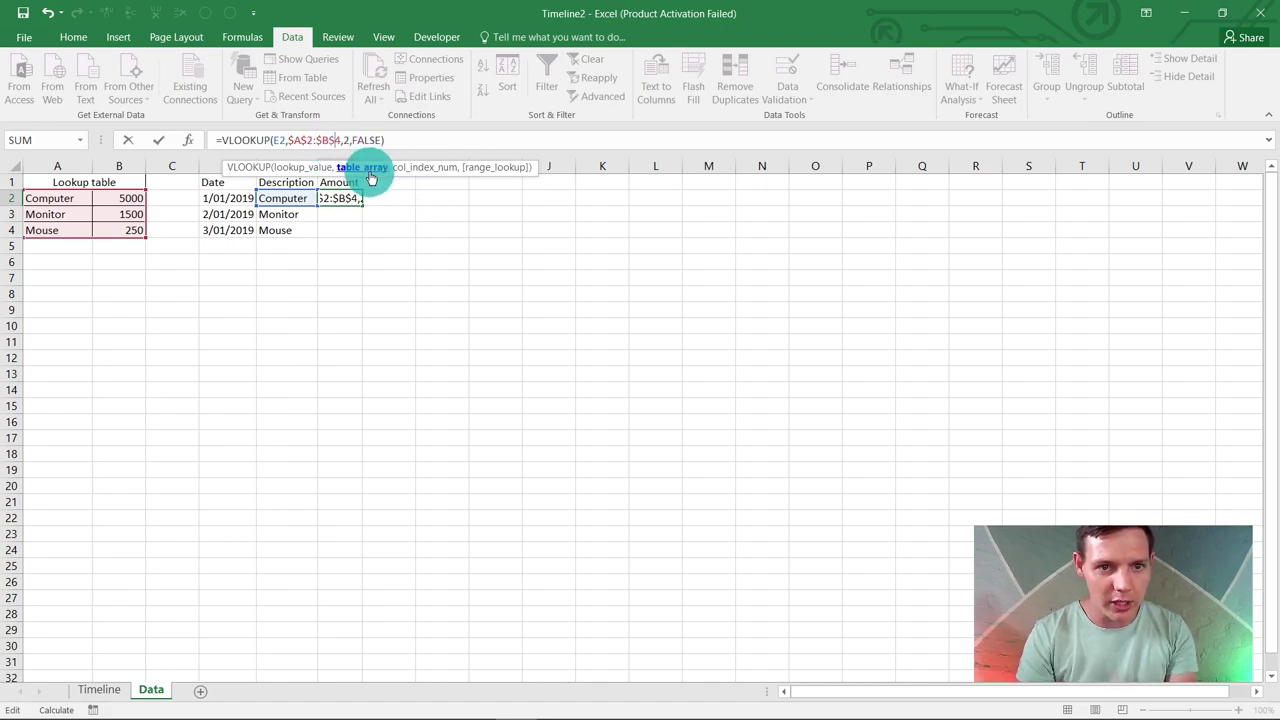
key("Return")
- Fill the Amount formula down to F4 and check it gives 1500 and 250
left_click(354, 198)
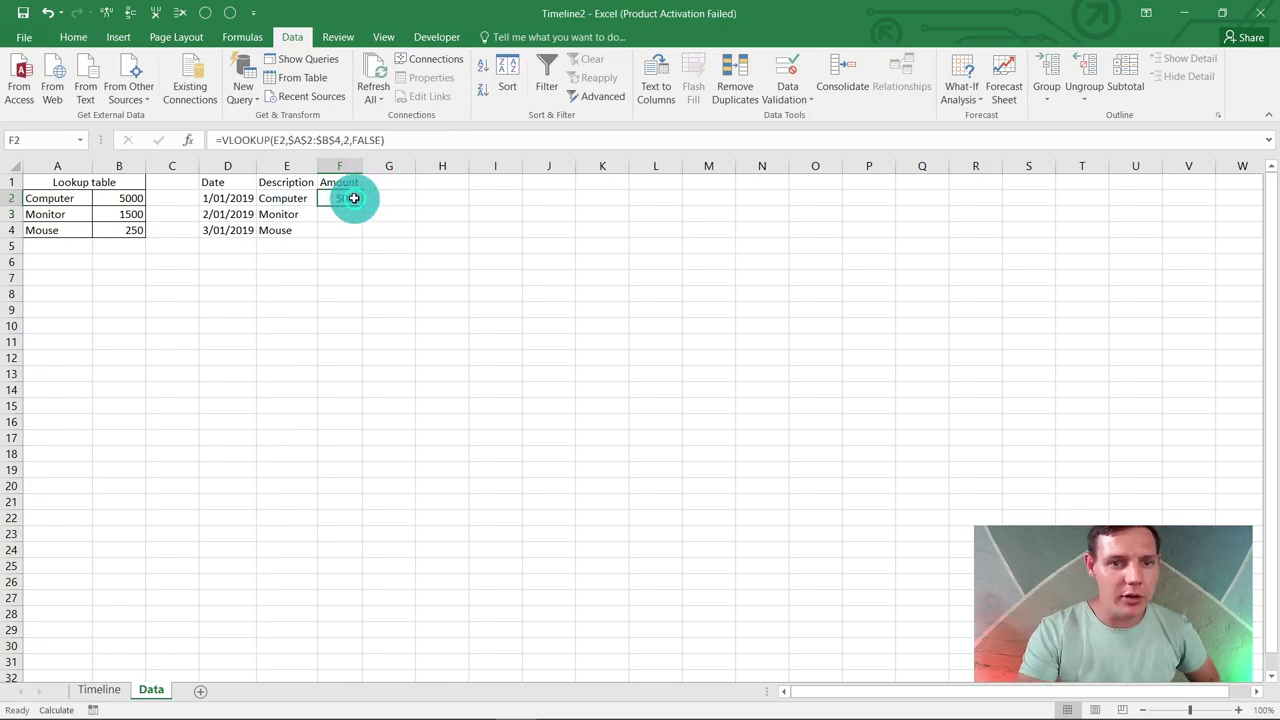
left_click_drag(361, 205, 360, 250)
double_click(335, 212)
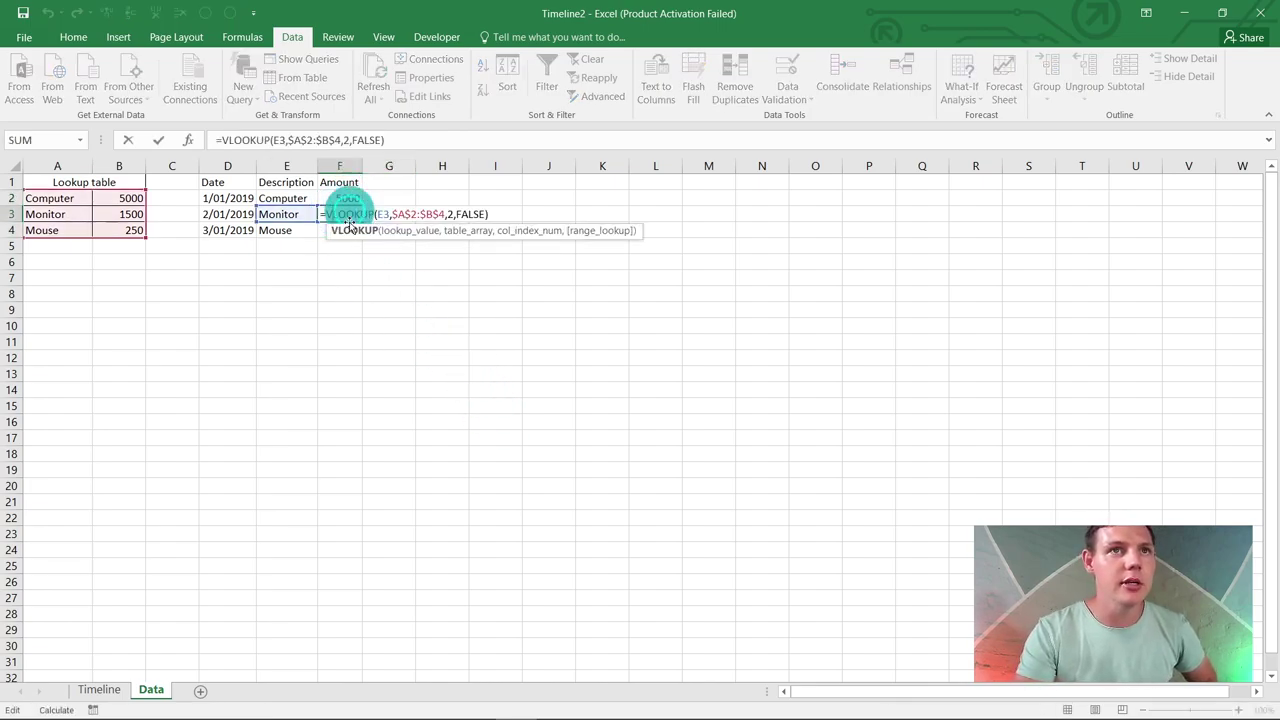
left_click(337, 236)
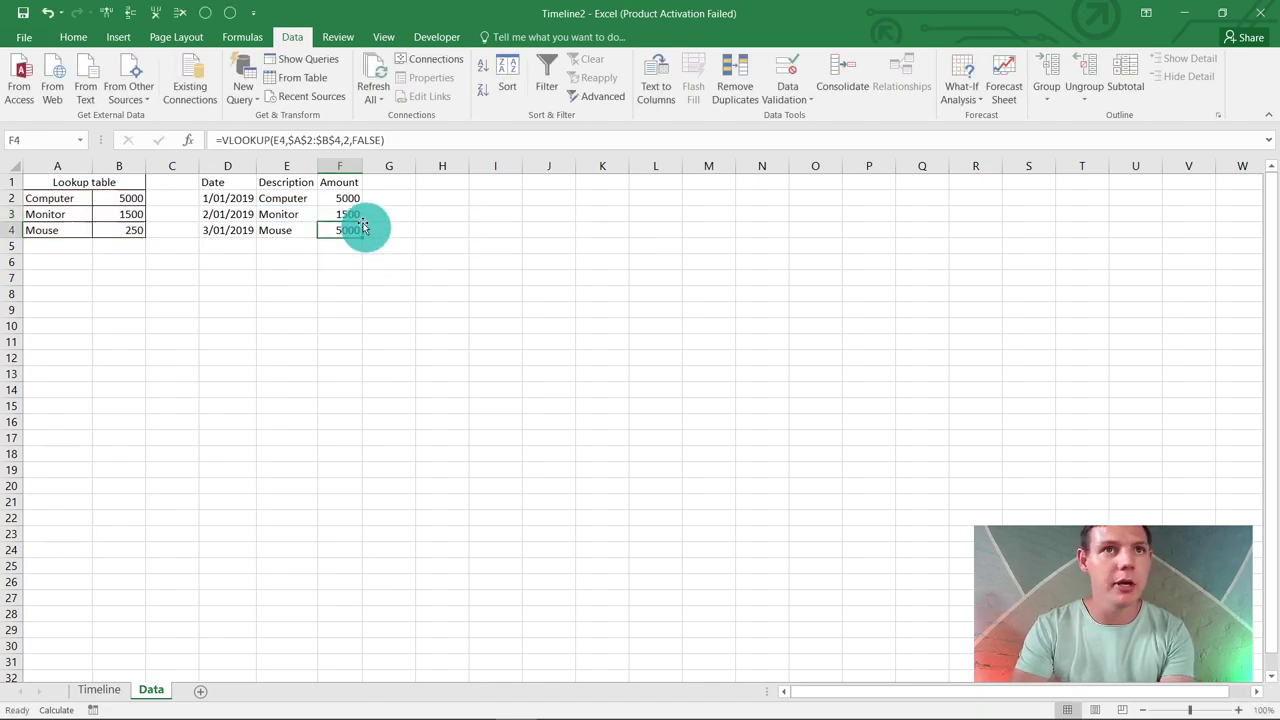
double_click(337, 229)
key("Return")
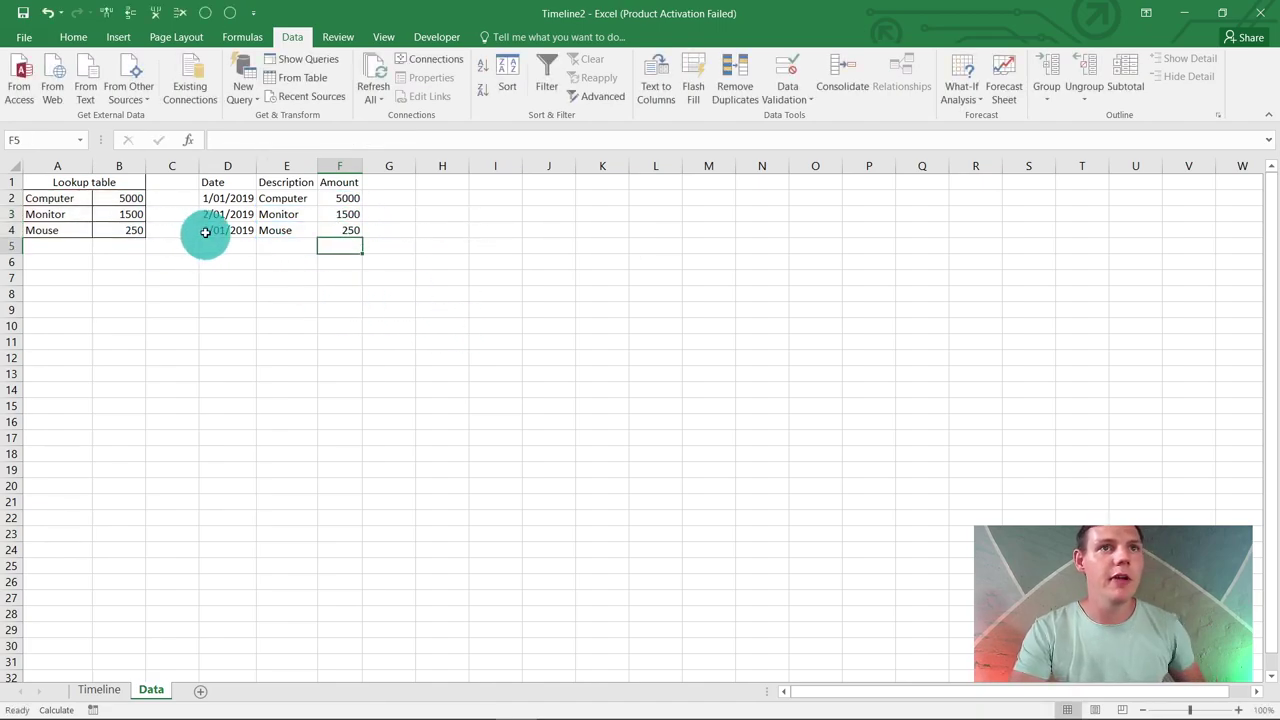
- Convert D1:F4 into a table with headers using Ctrl+T
left_click(223, 183)
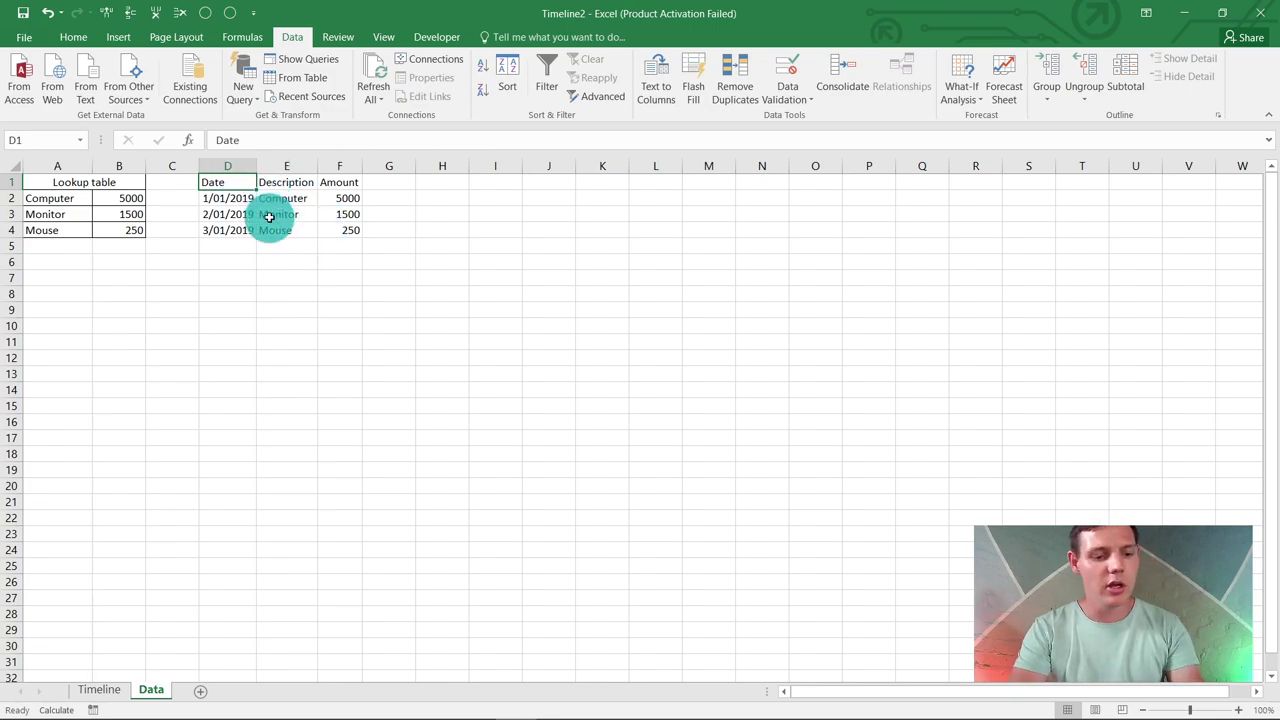
key("ctrl+t")
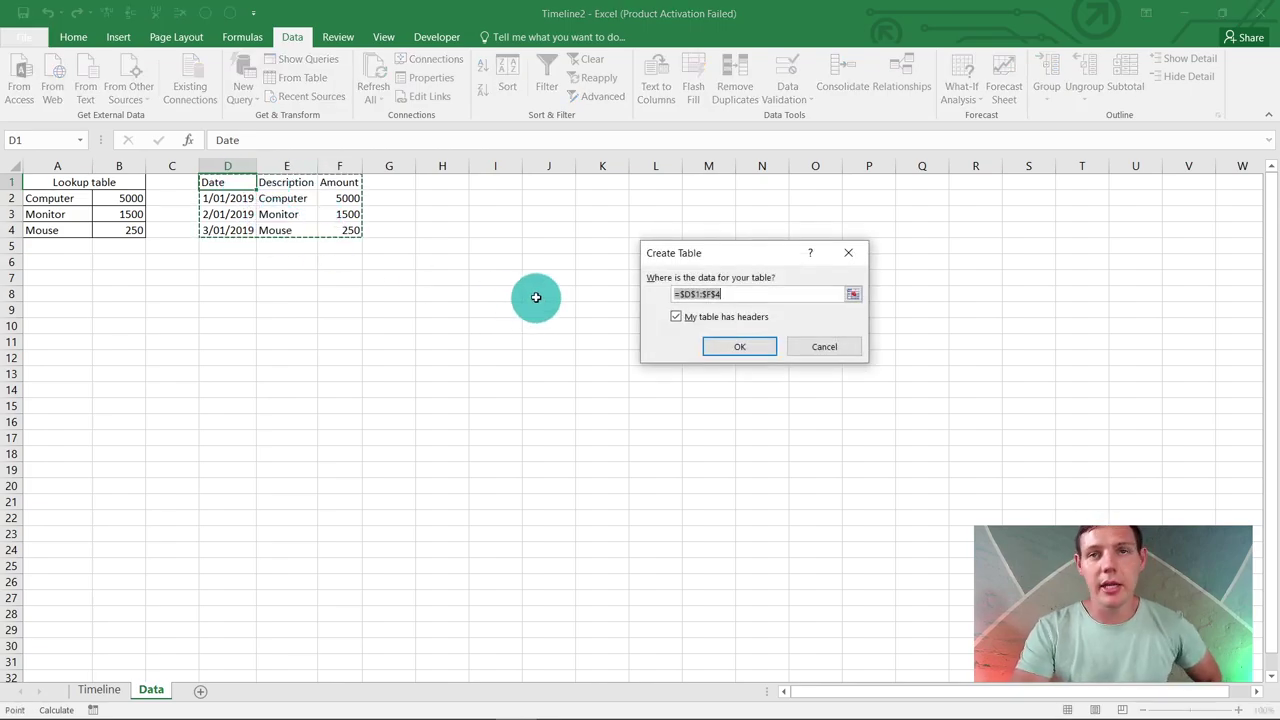
left_click(723, 346)
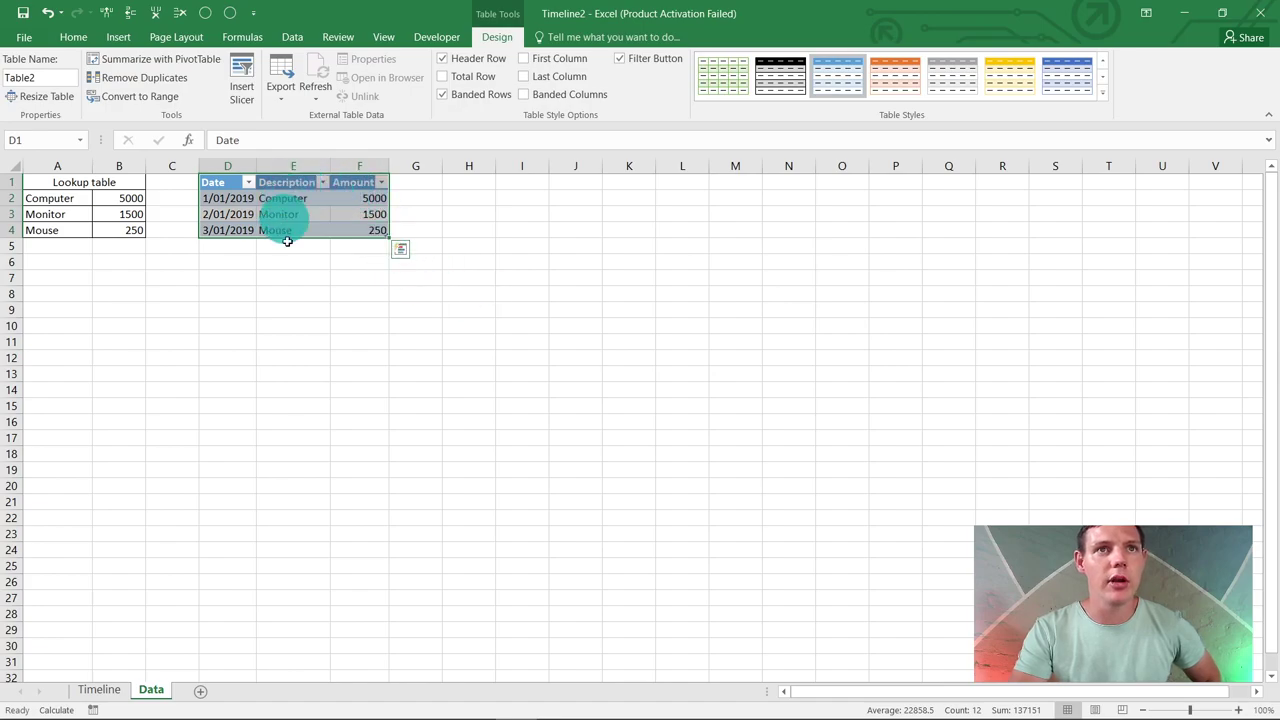
left_click(359, 341)
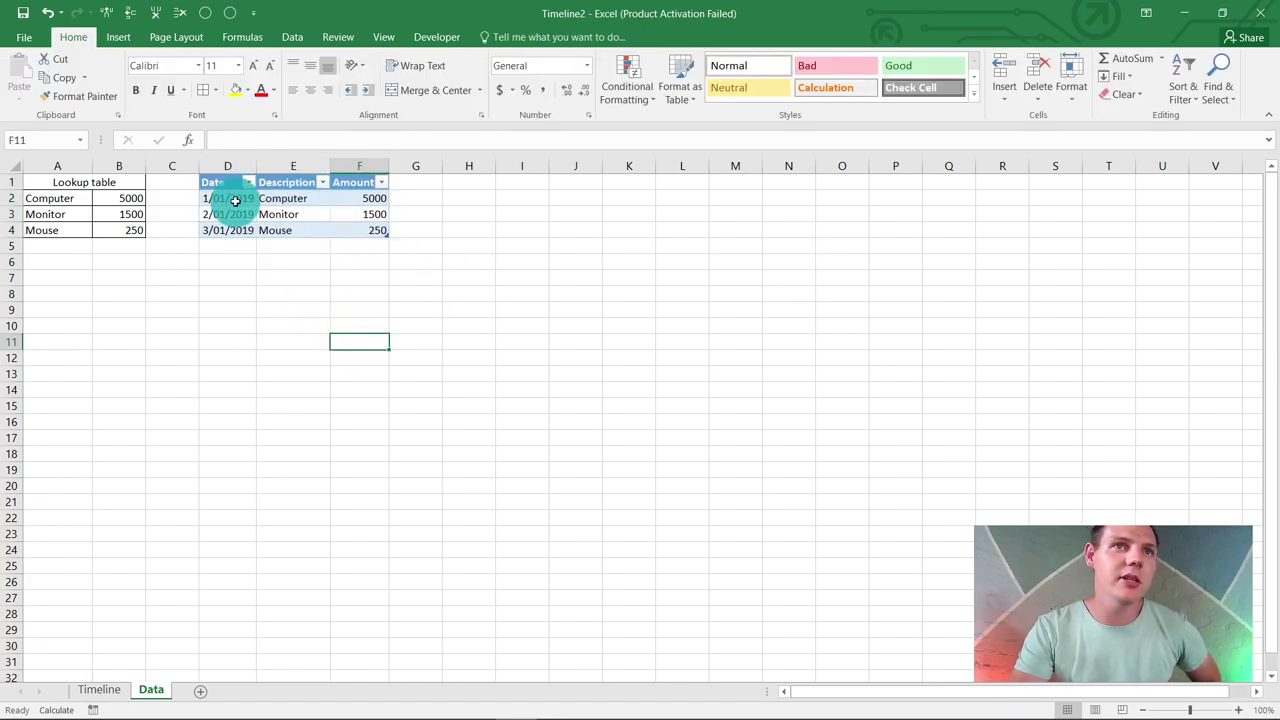
- Widen column D and correct row 12 to Computer so its Amount shows 5000
left_click_drag(229, 200, 384, 378)
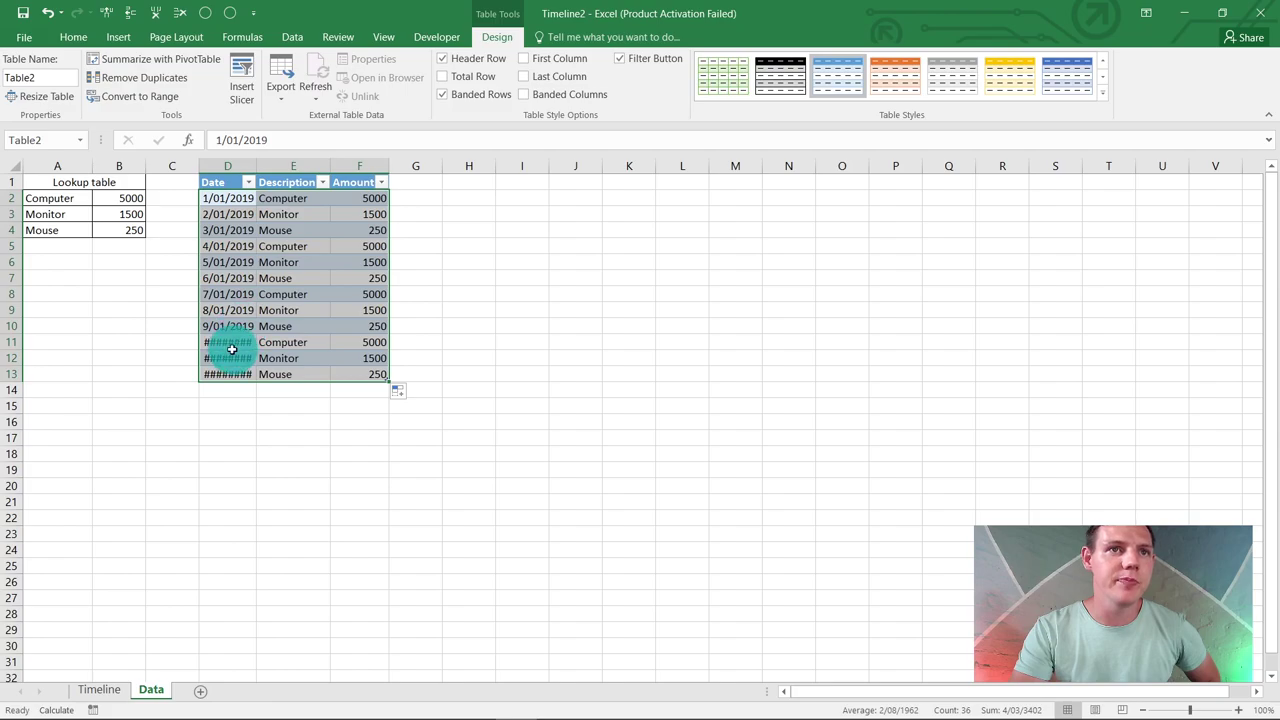
double_click(256, 166)
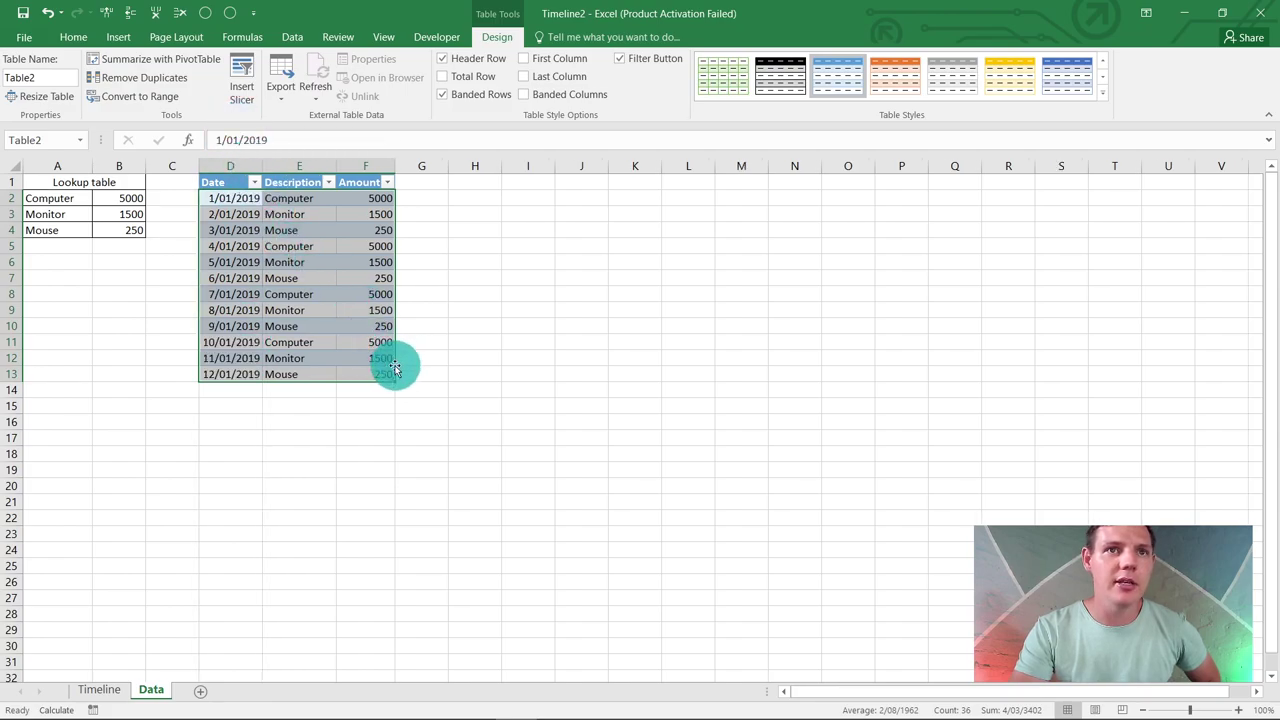
left_click(360, 356)
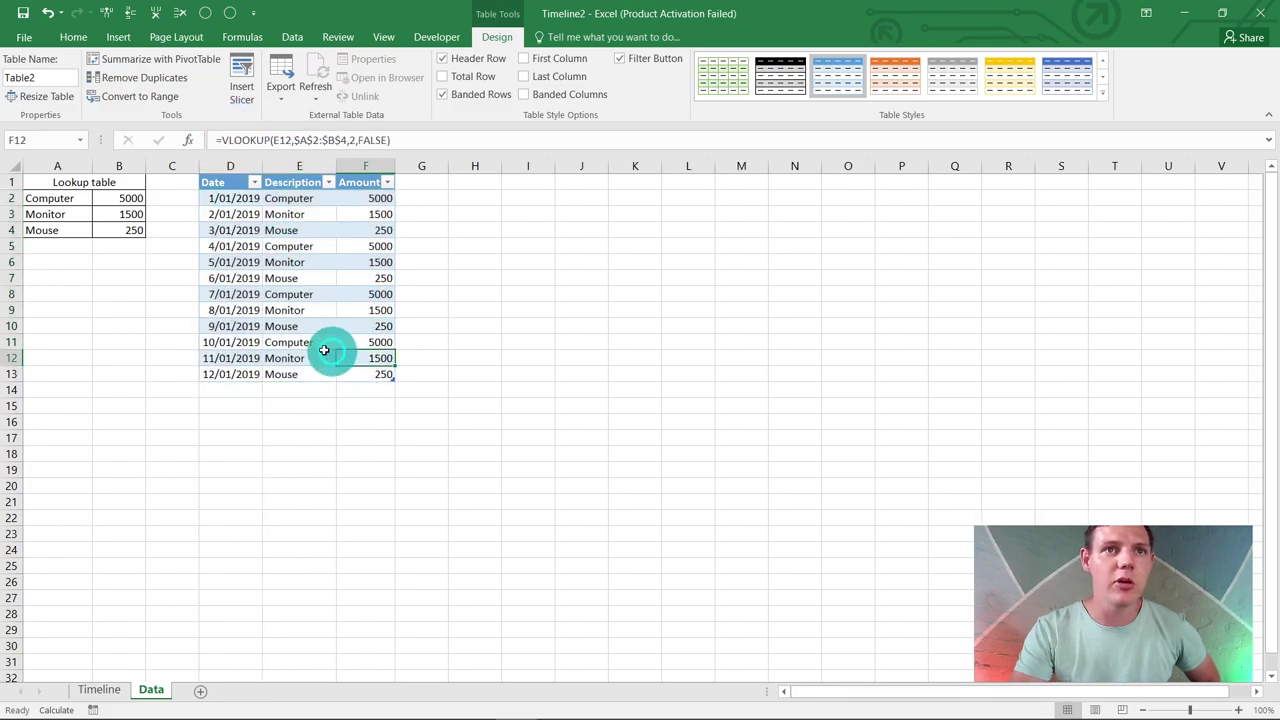
left_click(306, 357)
left_click(345, 359)
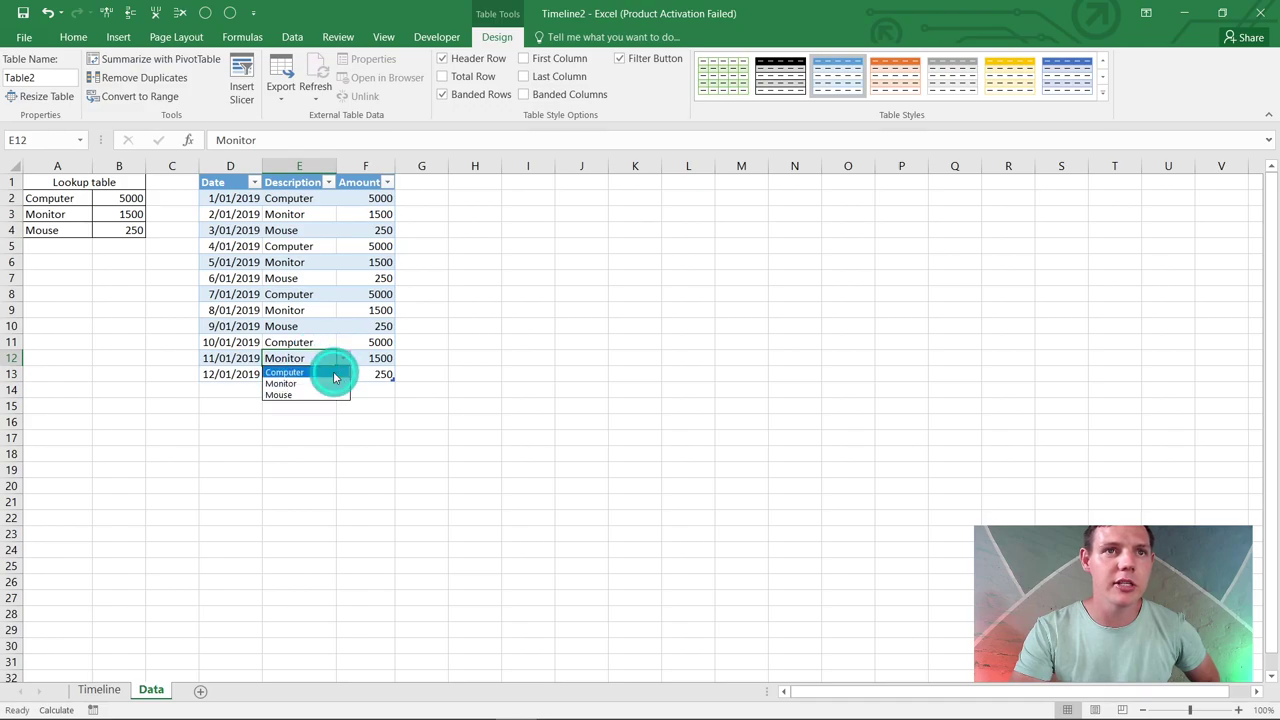
left_click(320, 370)
left_click(357, 358)
double_click(360, 358)
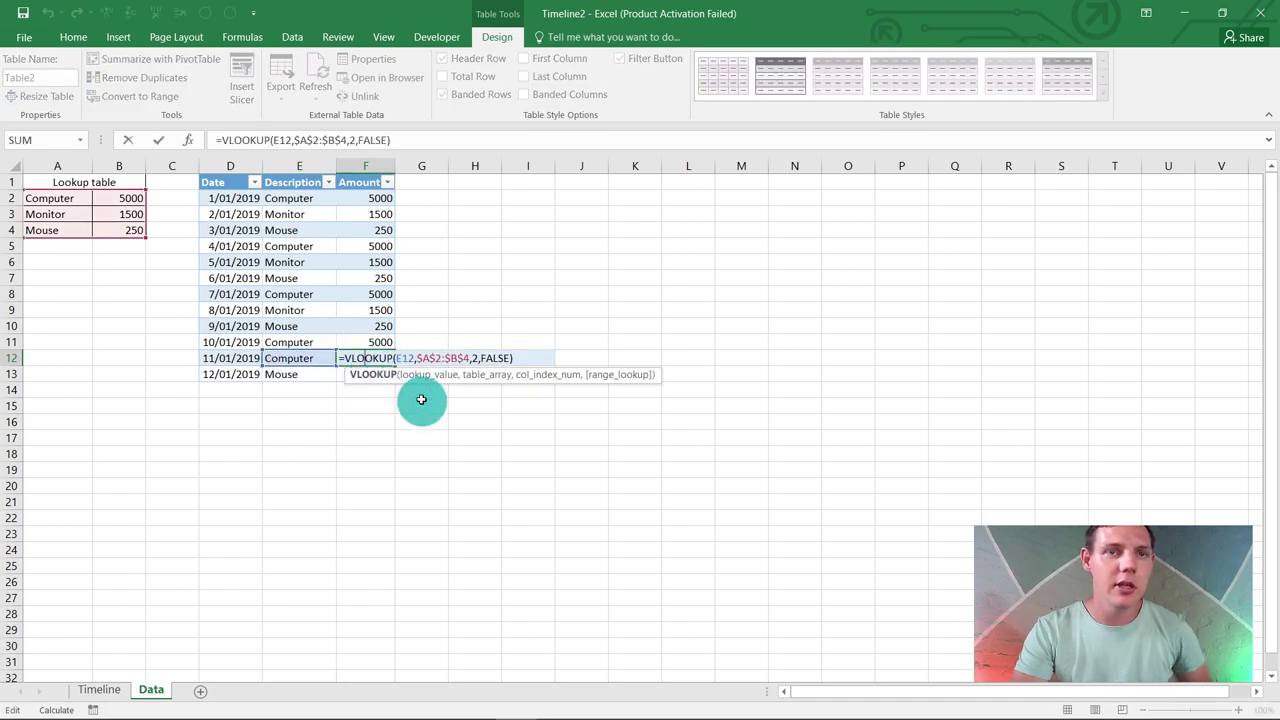
key("Return")
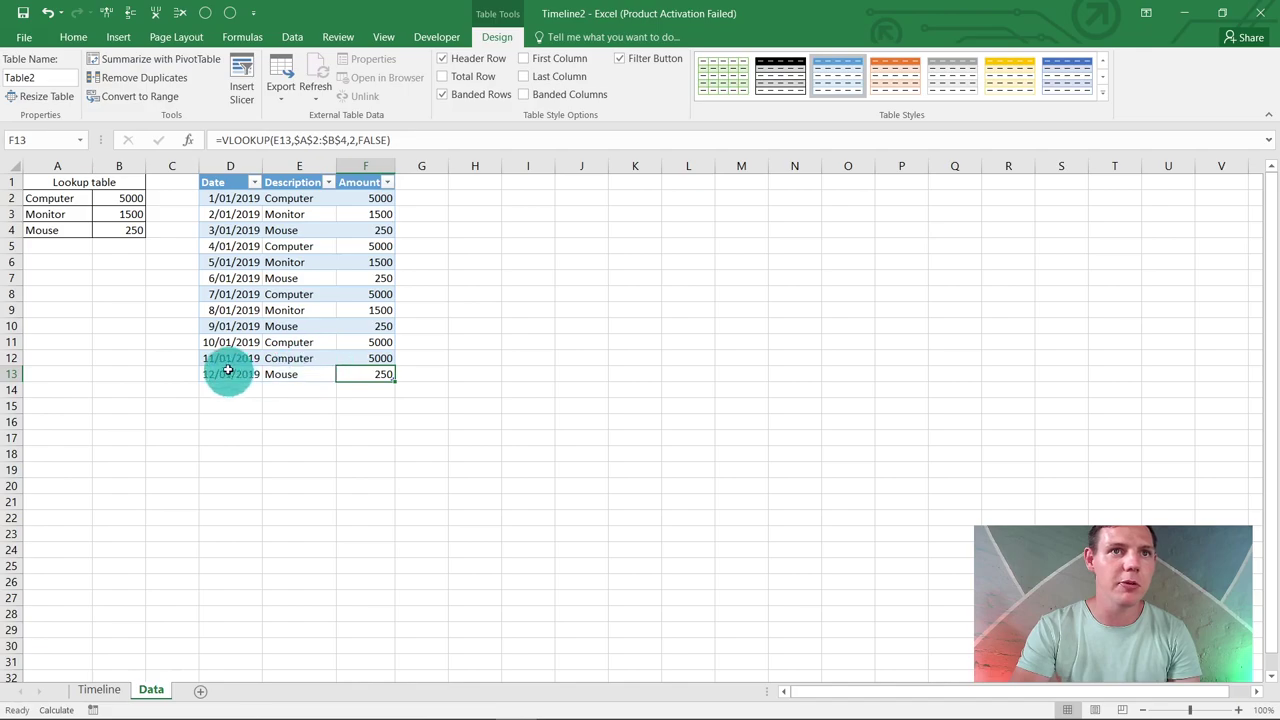
- Use rows 8–10 as the pattern to fill the table down into January 2021
left_click_drag(226, 372, 390, 522)
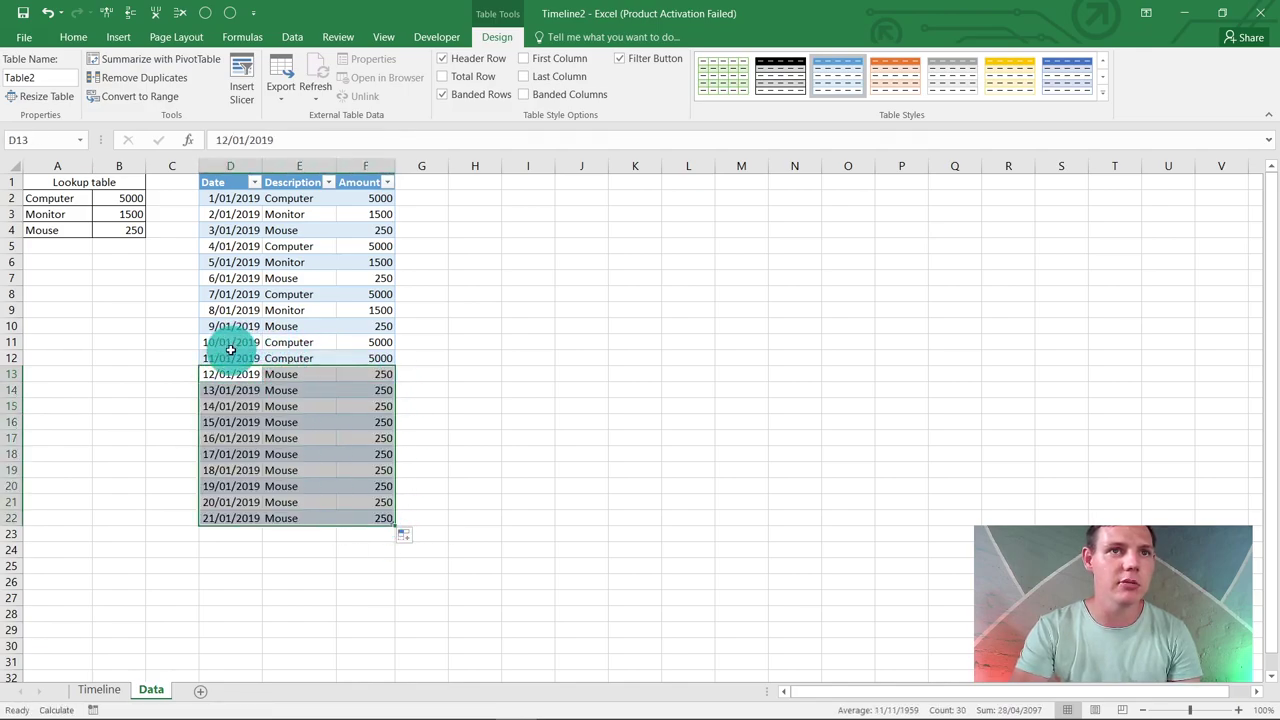
left_click_drag(237, 290, 389, 394)
scroll(366, 309, "up", 20)
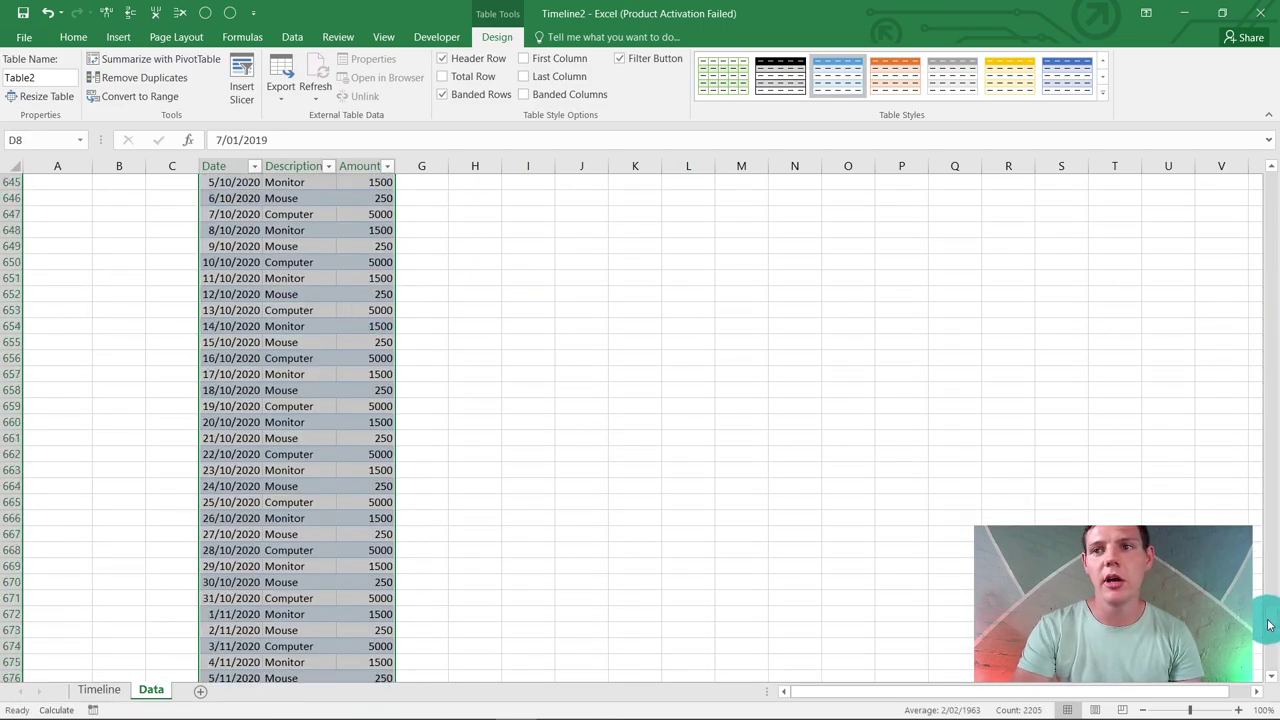
- Insert a PivotTable from Table2 onto a new worksheet
left_click_drag(1268, 625, 1218, 124)
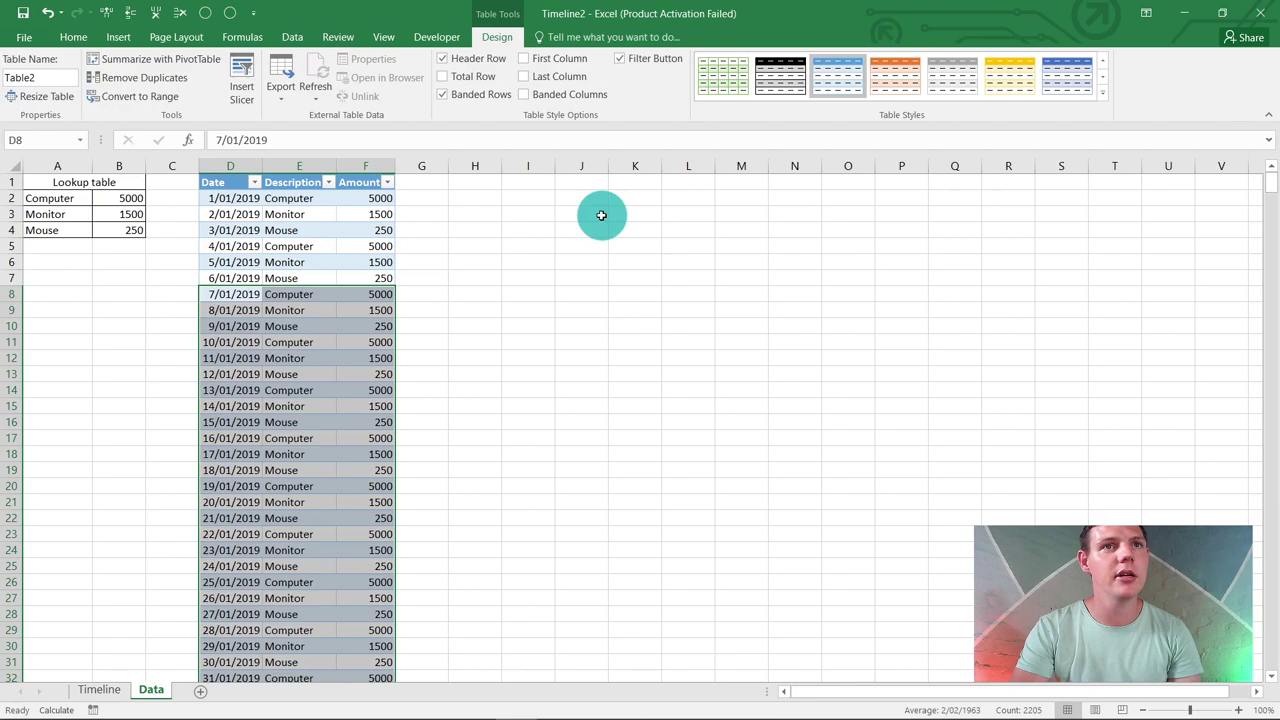
left_click(548, 245)
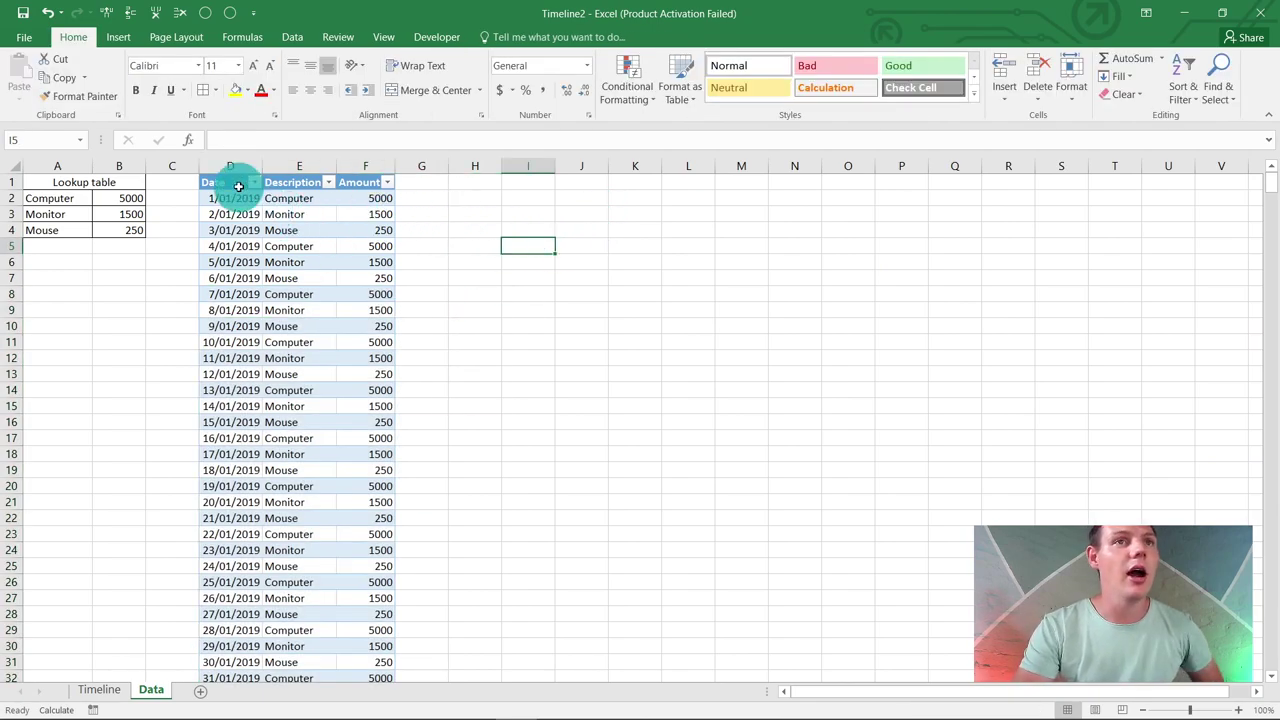
left_click(228, 183)
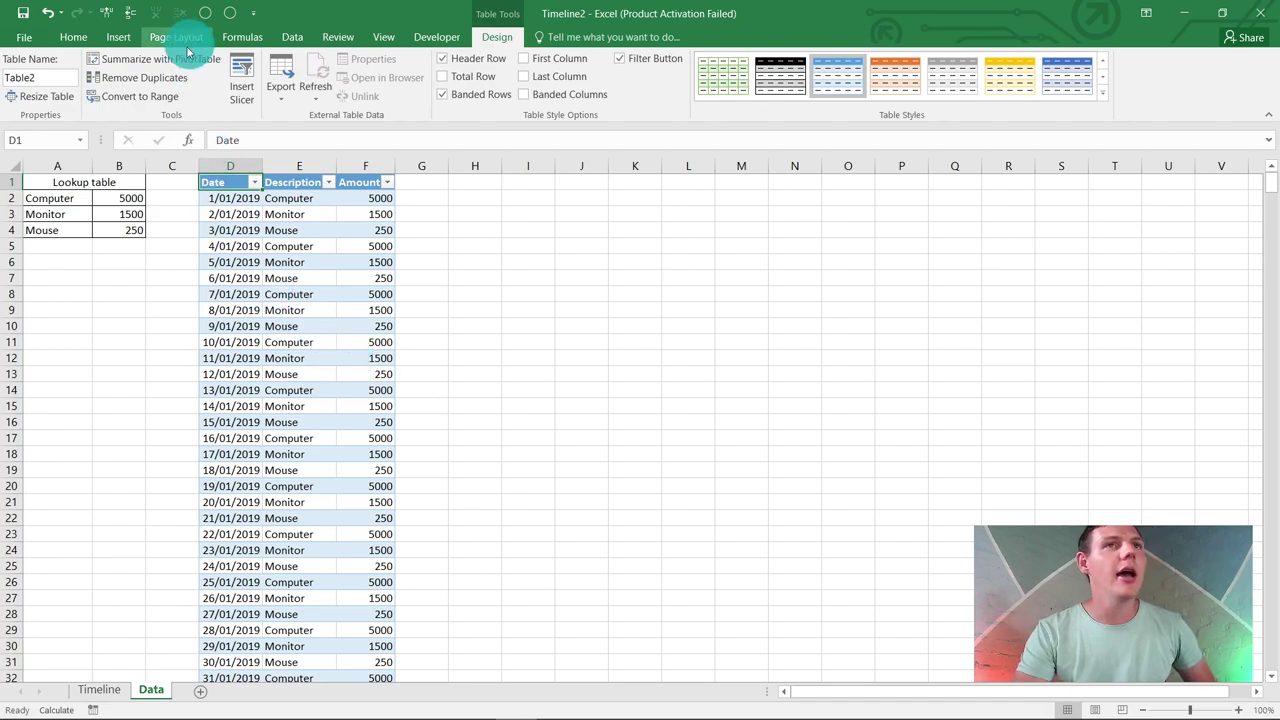
left_click(120, 37)
left_click(42, 72)
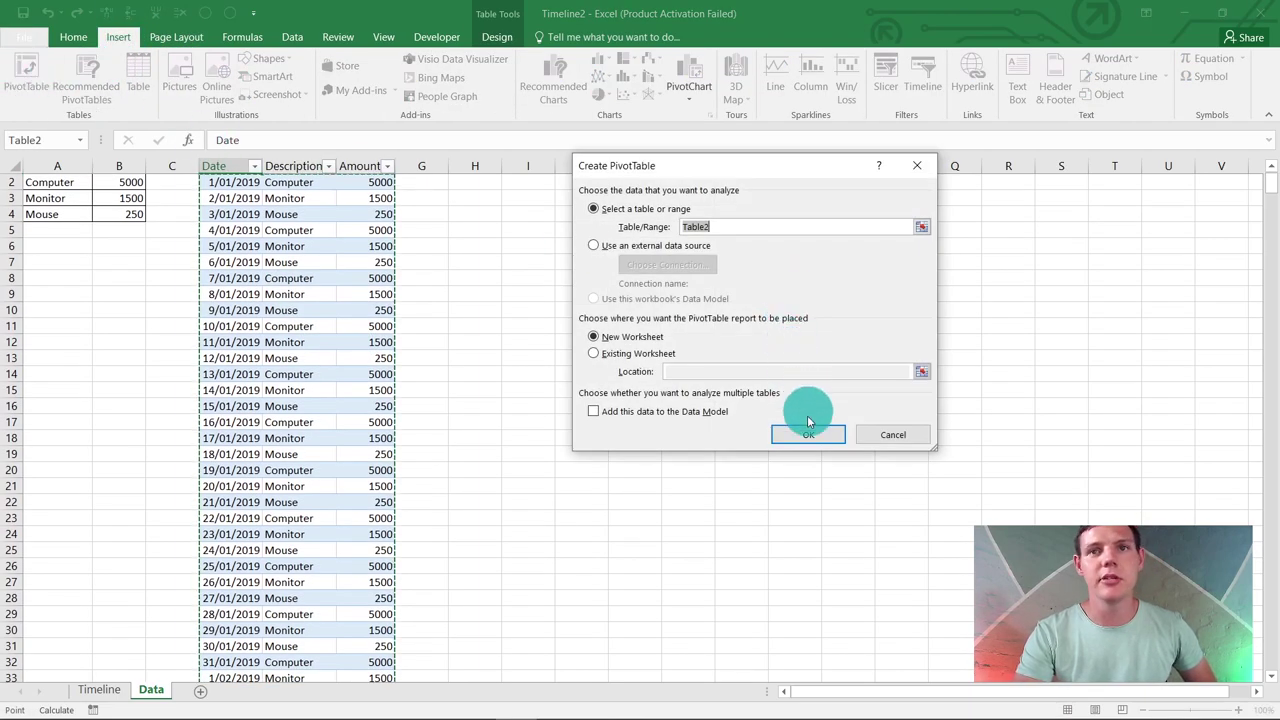
left_click(808, 432)
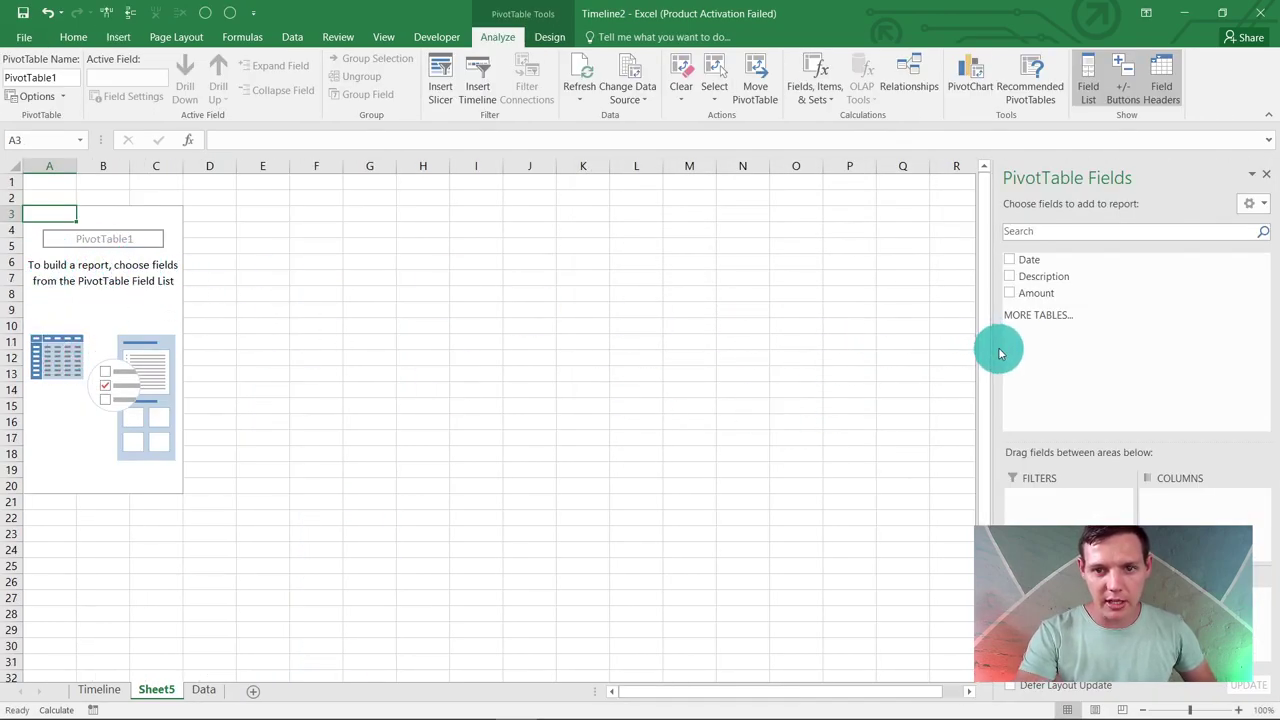
- Lay out PivotTable1 with Date years in rows, Computer/Monitor/Mouse columns and Sum of Amount
left_click_drag(997, 347, 320, 357)
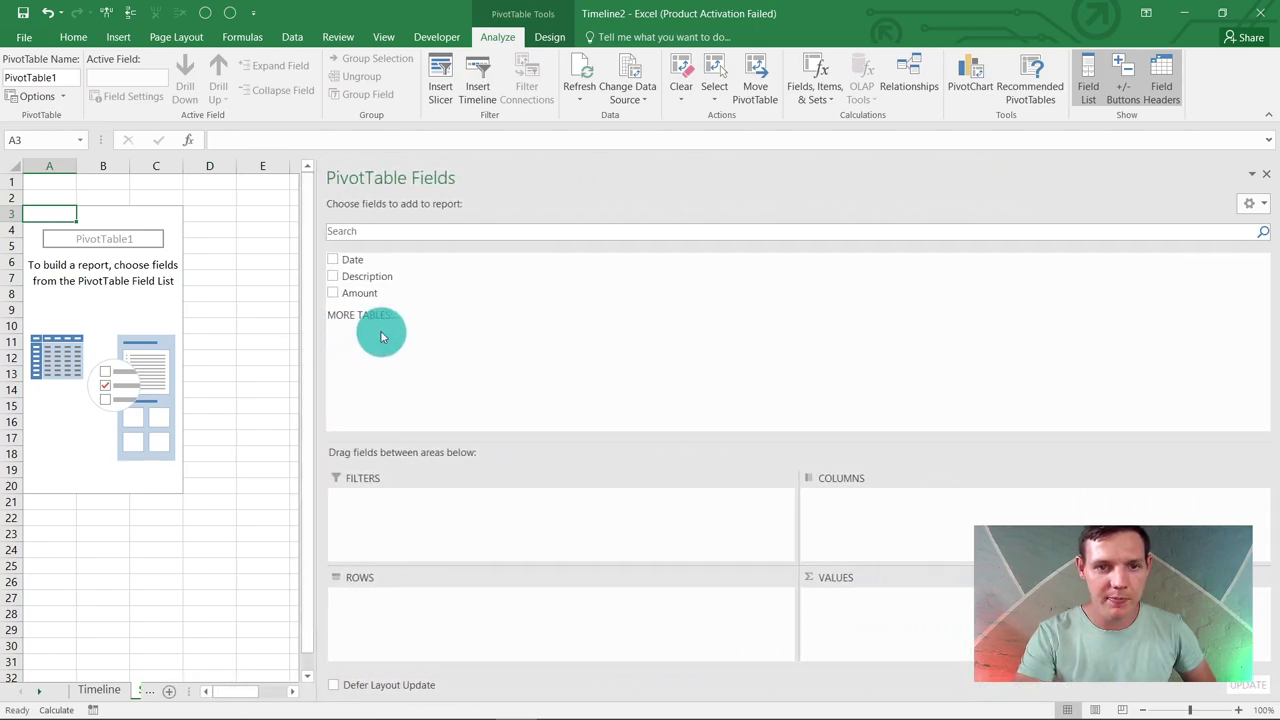
left_click(333, 261)
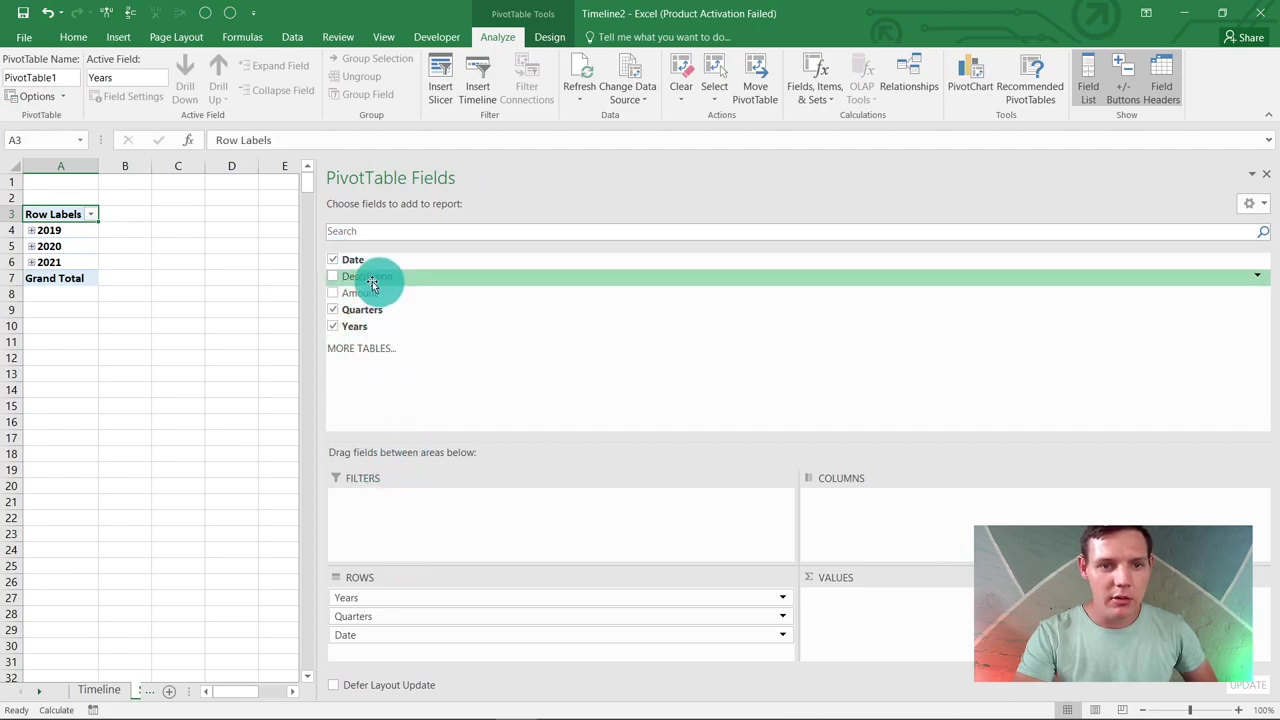
left_click_drag(362, 283, 829, 503)
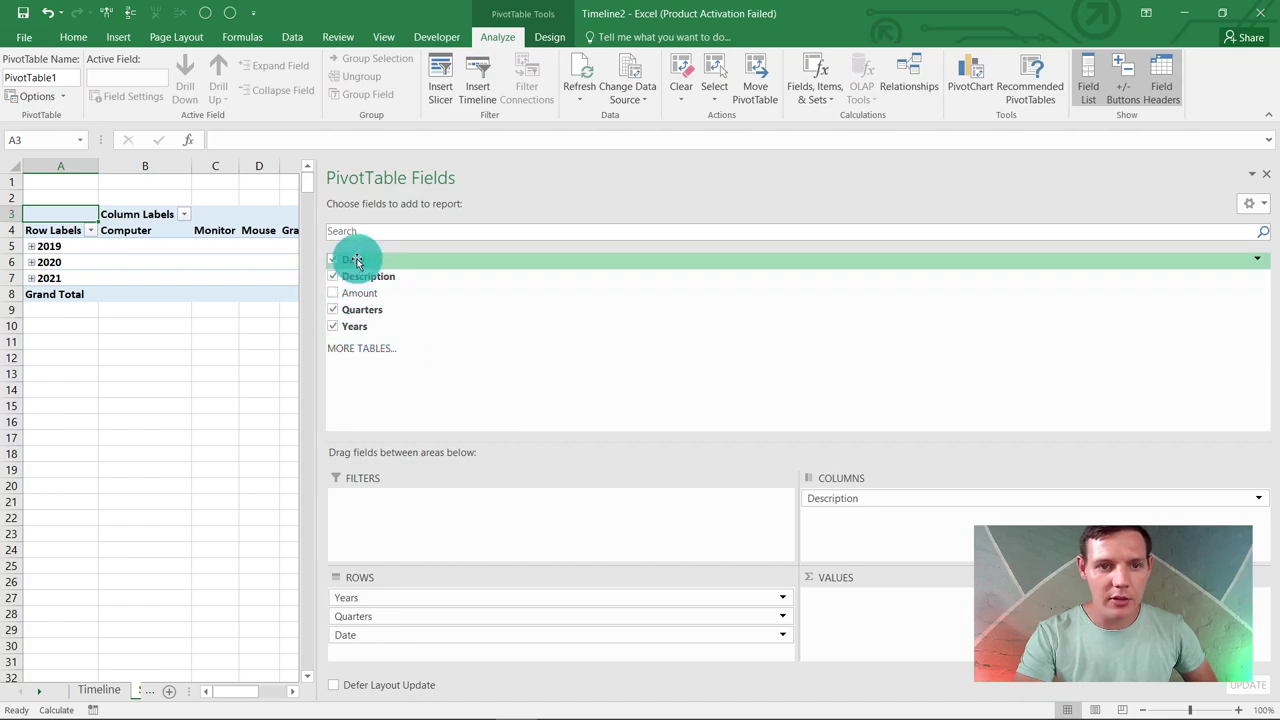
left_click_drag(362, 300, 834, 598)
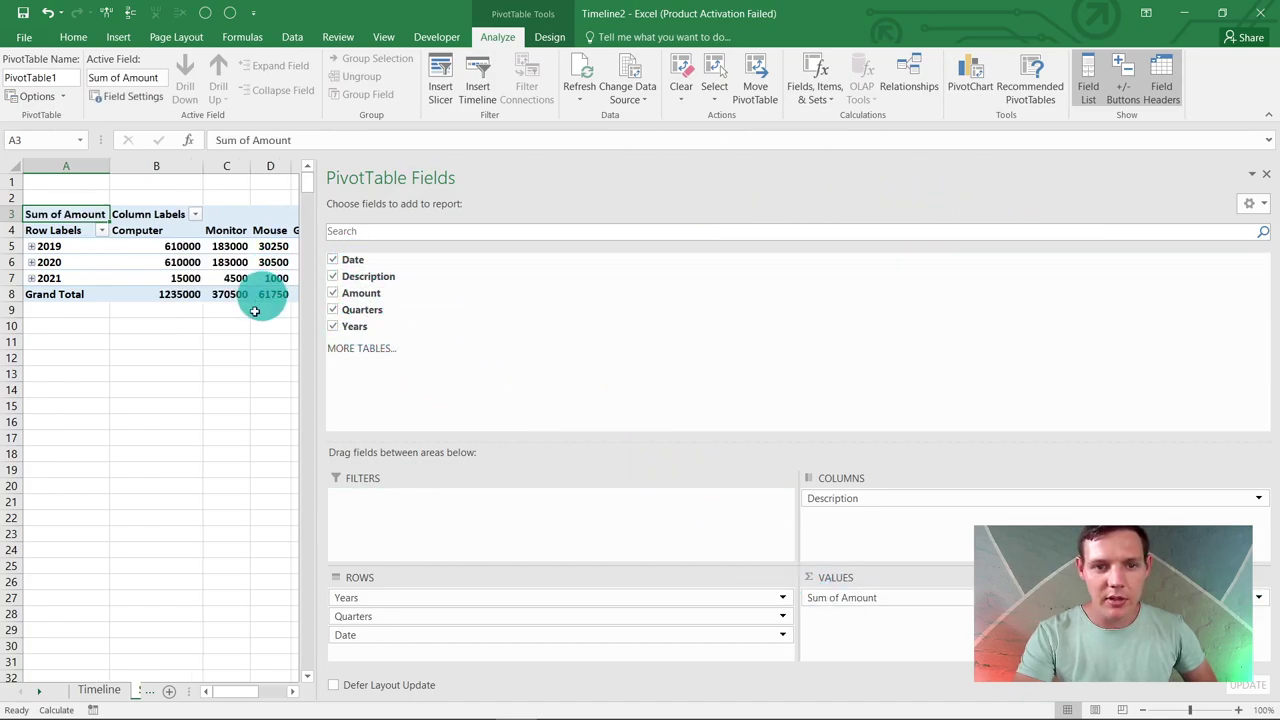
left_click_drag(317, 348, 999, 420)
left_click(631, 357)
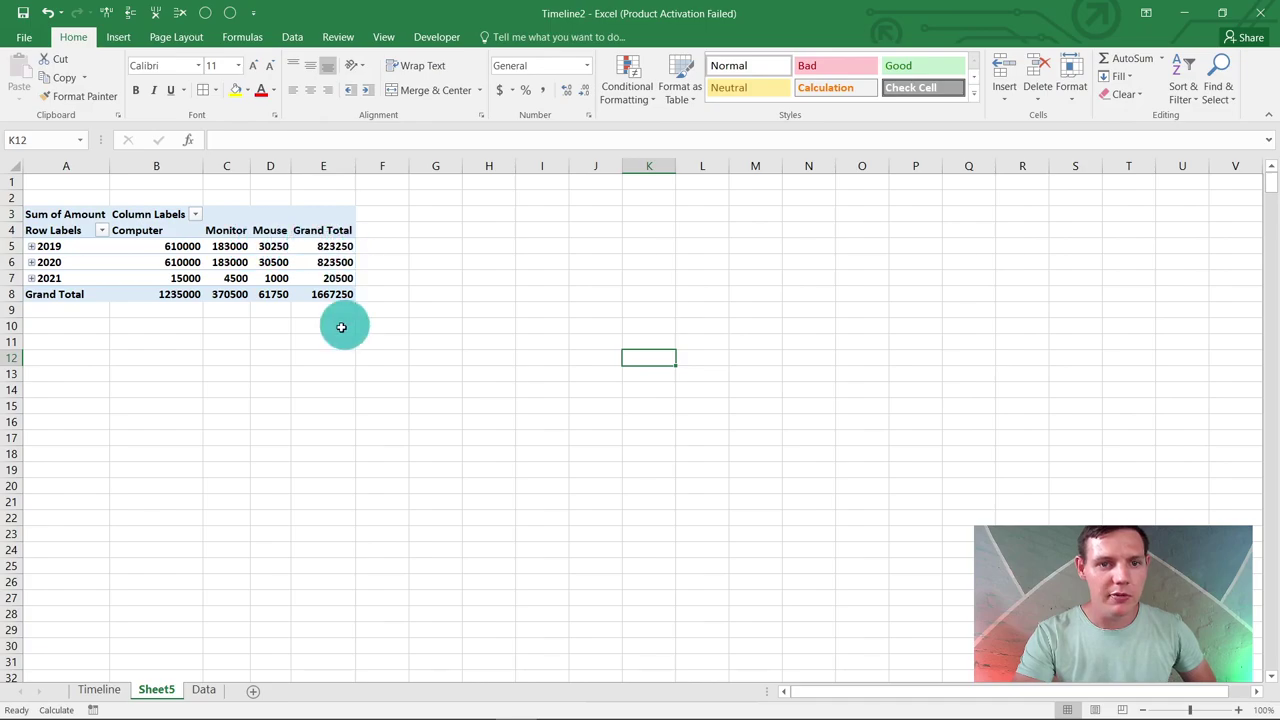
- Insert seven blank rows above the pivot table so it starts at row 10
left_click(8, 214)
right_click(8, 214)
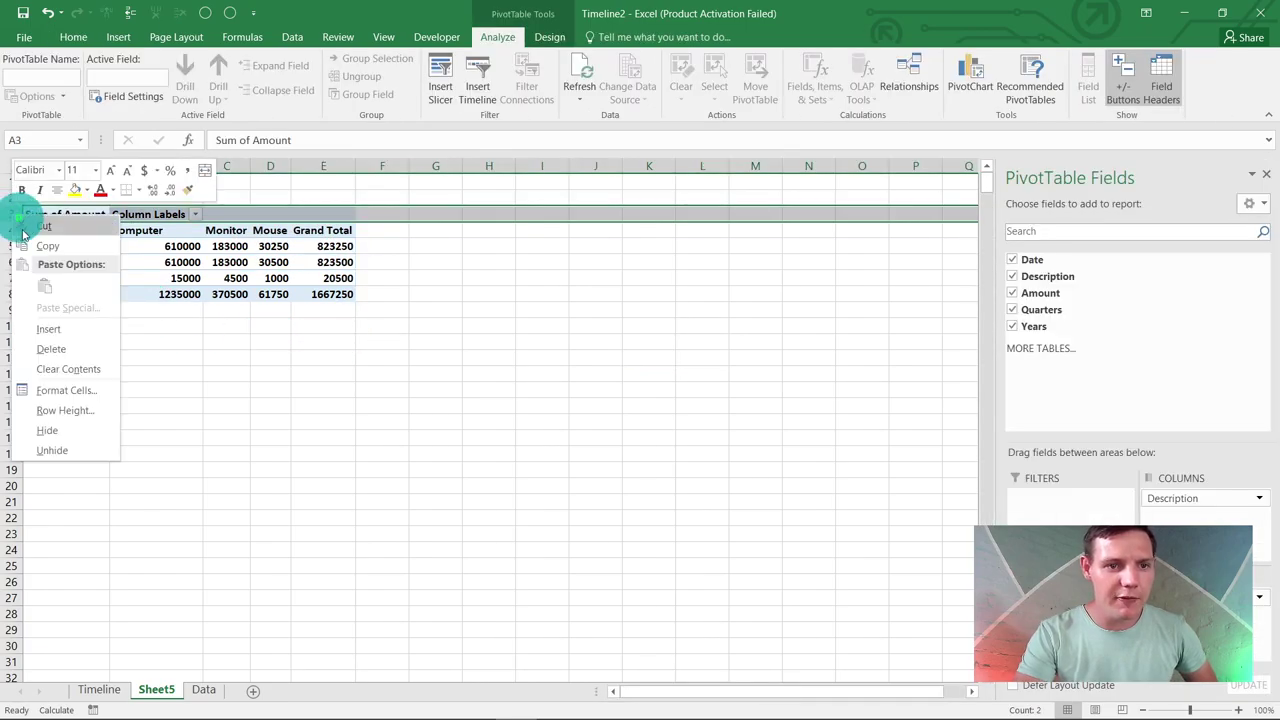
left_click(88, 338)
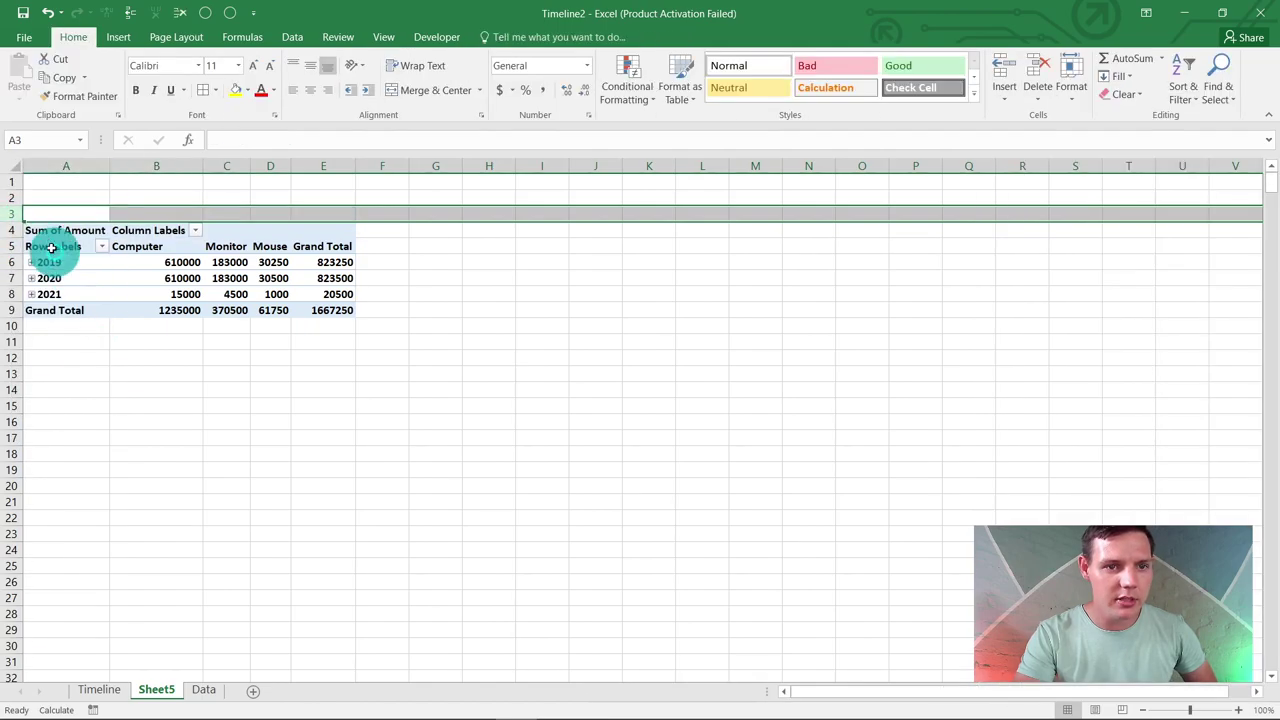
left_click_drag(11, 205, 13, 187)
right_click(13, 186)
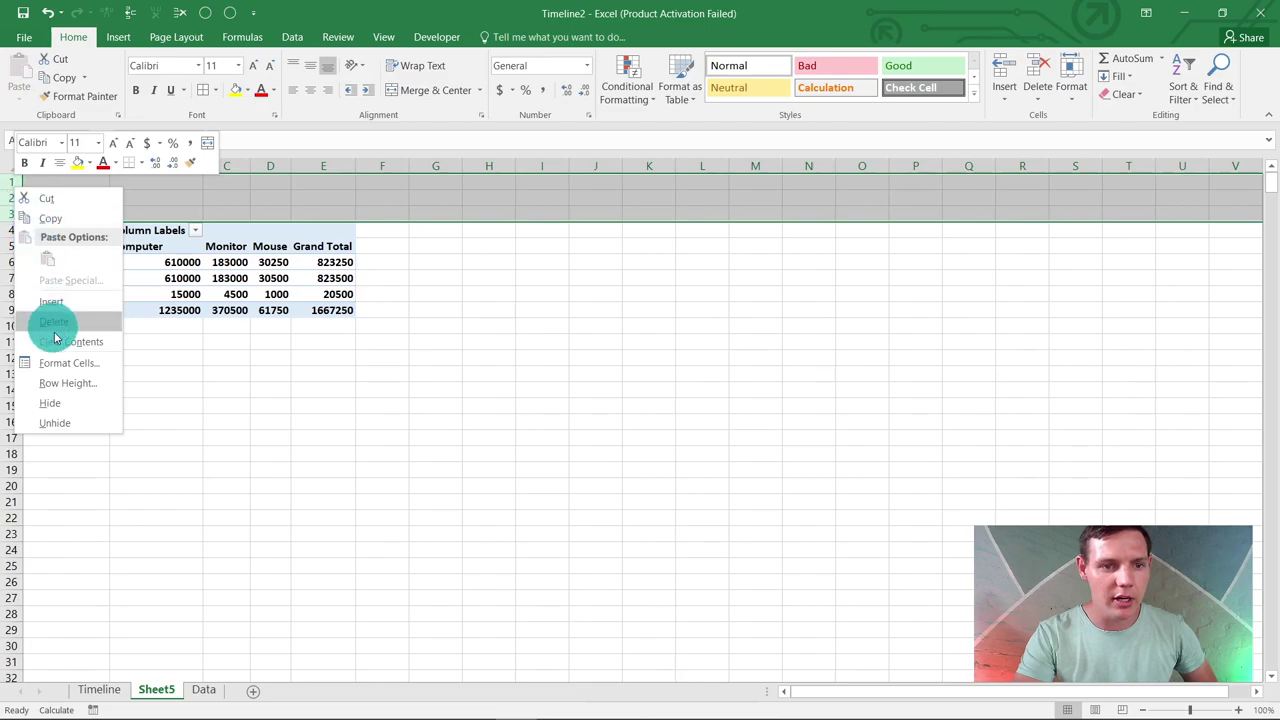
left_click(97, 310)
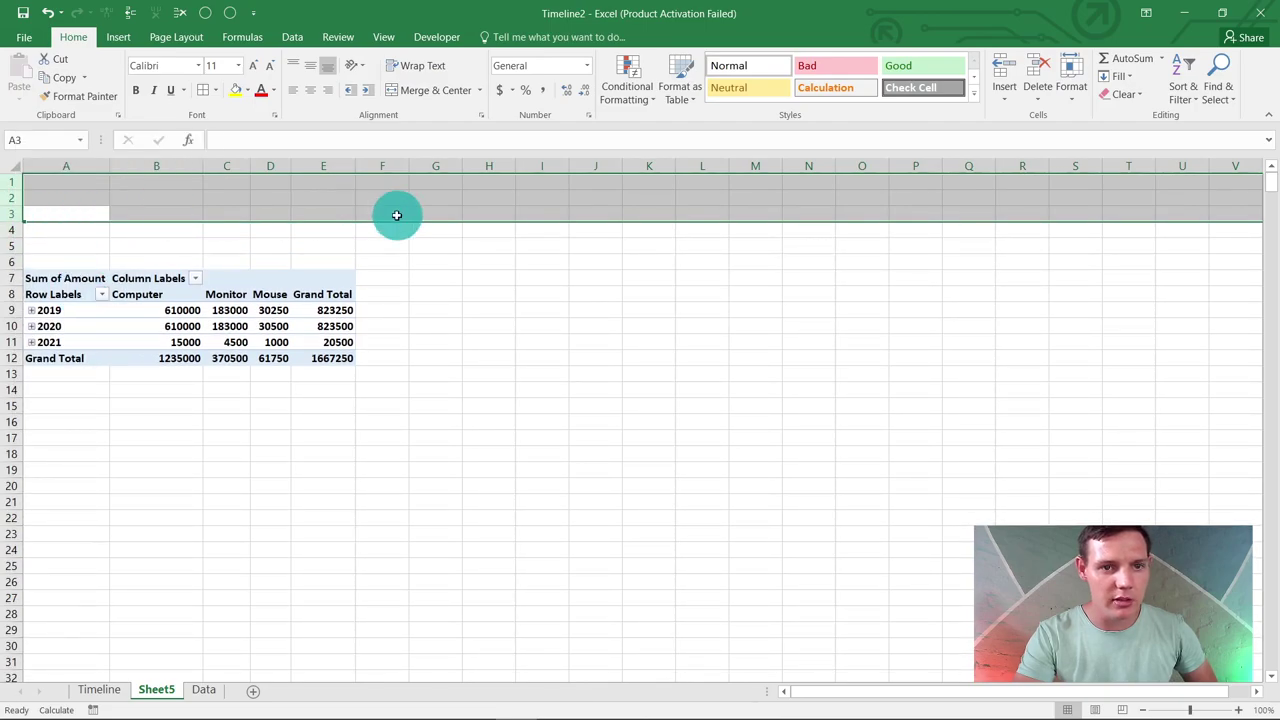
right_click(11, 196)
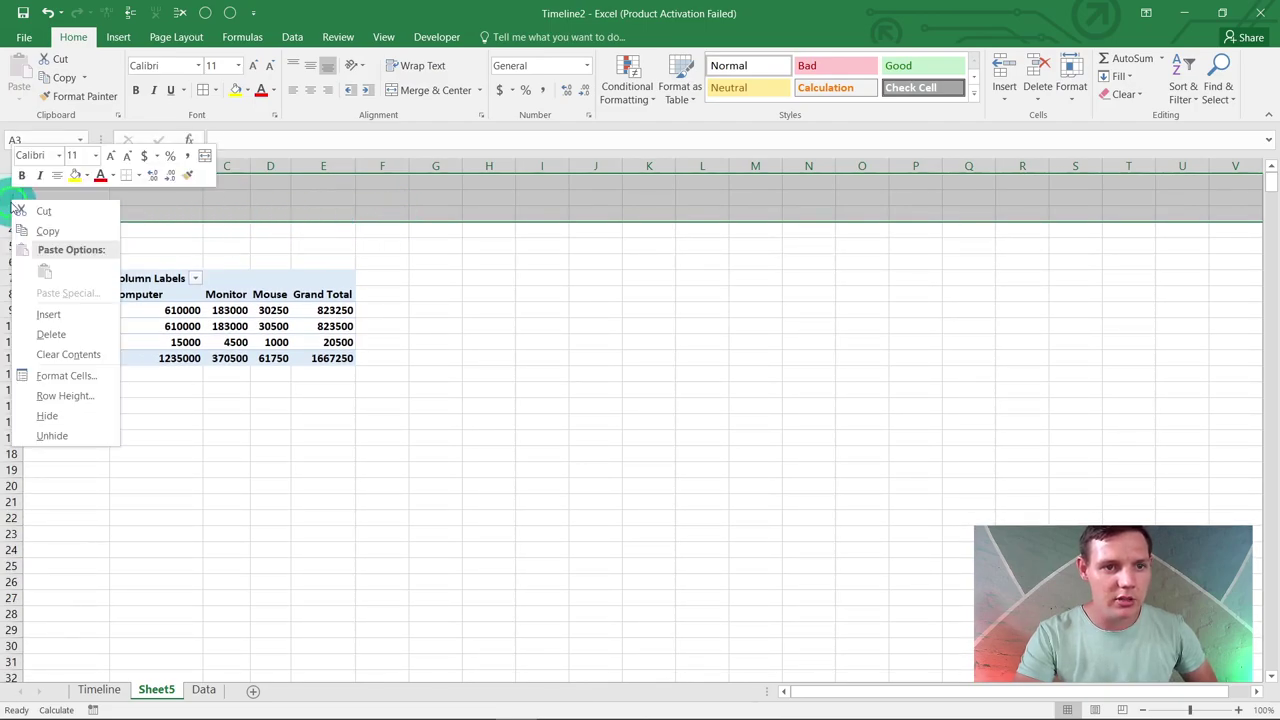
left_click(90, 320)
left_click(489, 358)
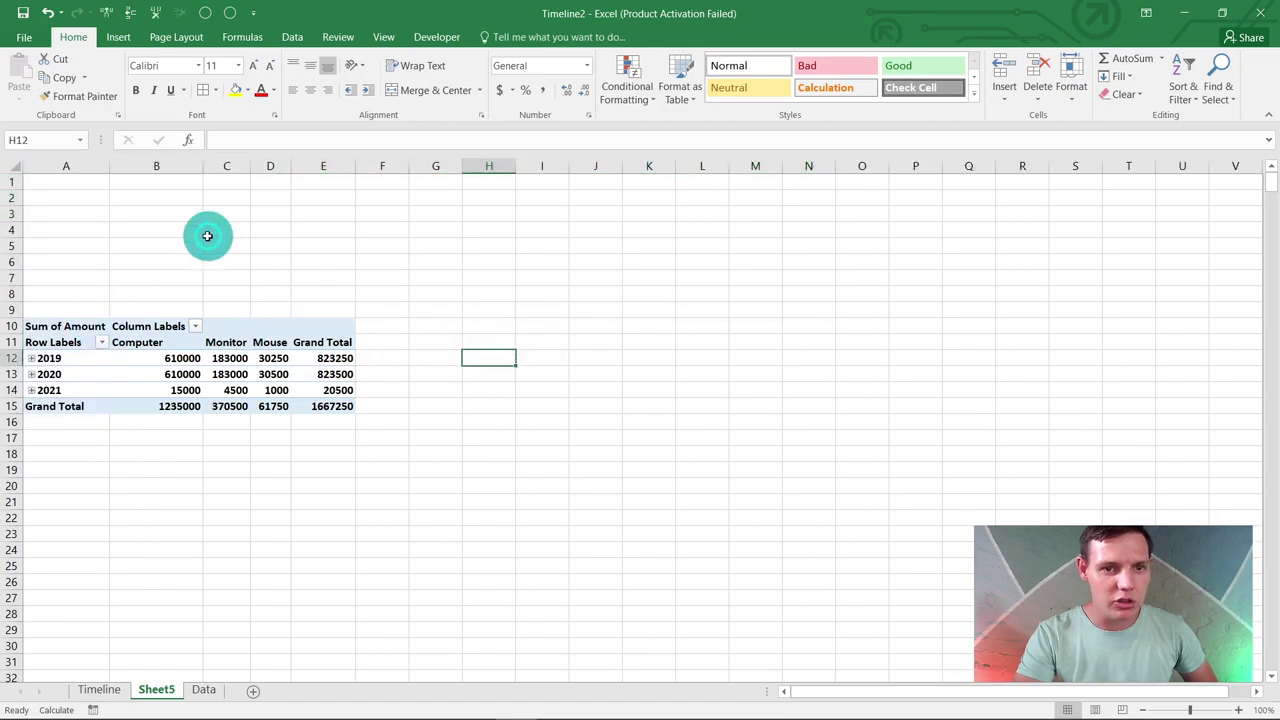
left_click(80, 326)
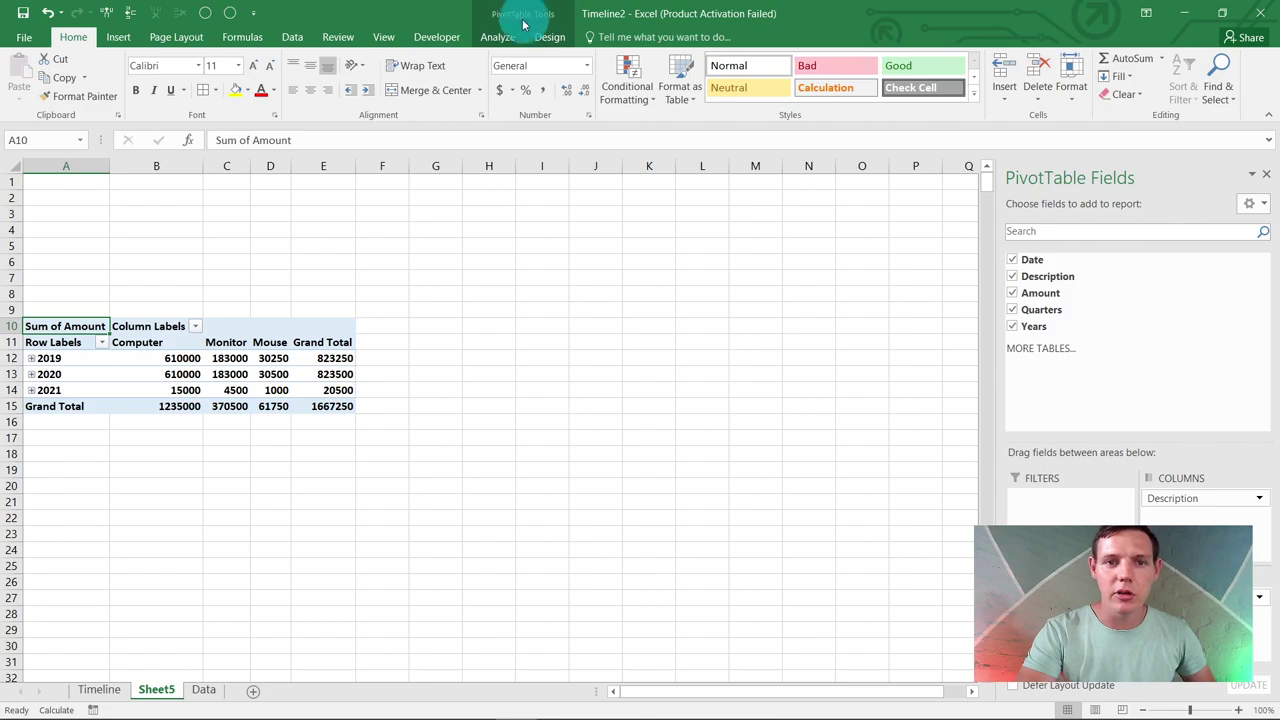
- Insert a Date timeline for the pivot, placed over rows 1–8 and widened to 10.58 cm
left_click(497, 38)
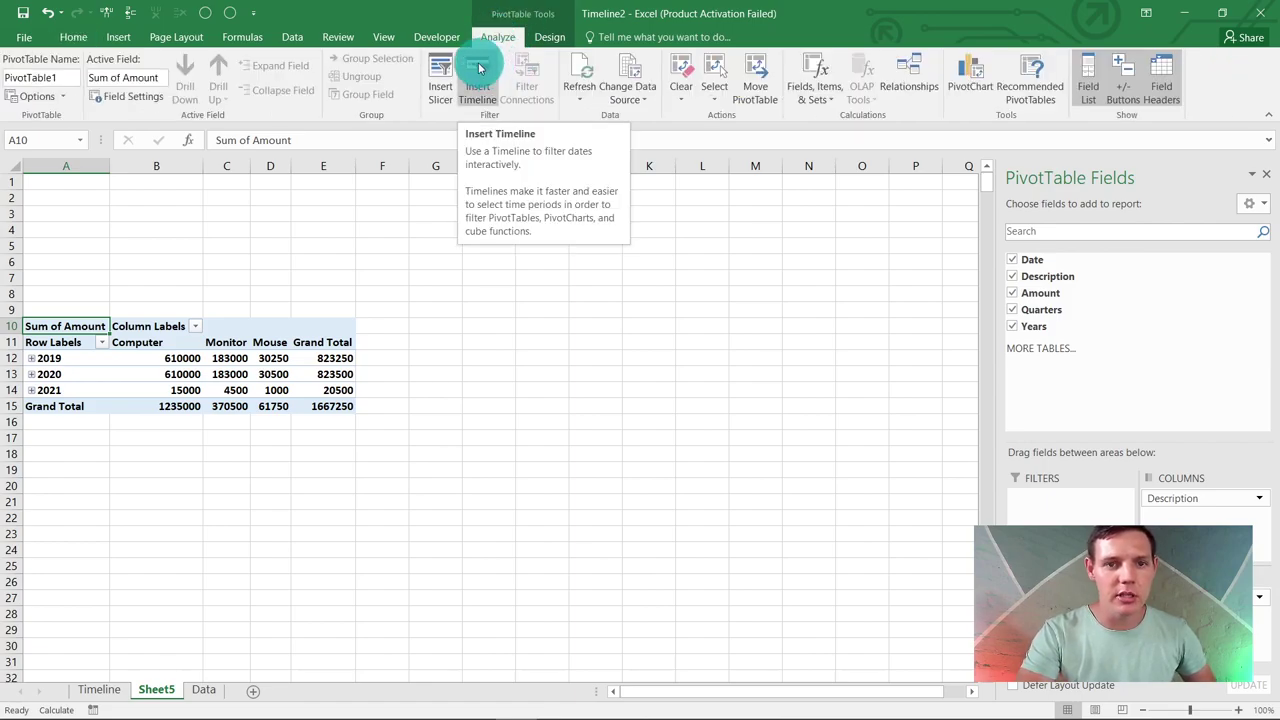
left_click(479, 68)
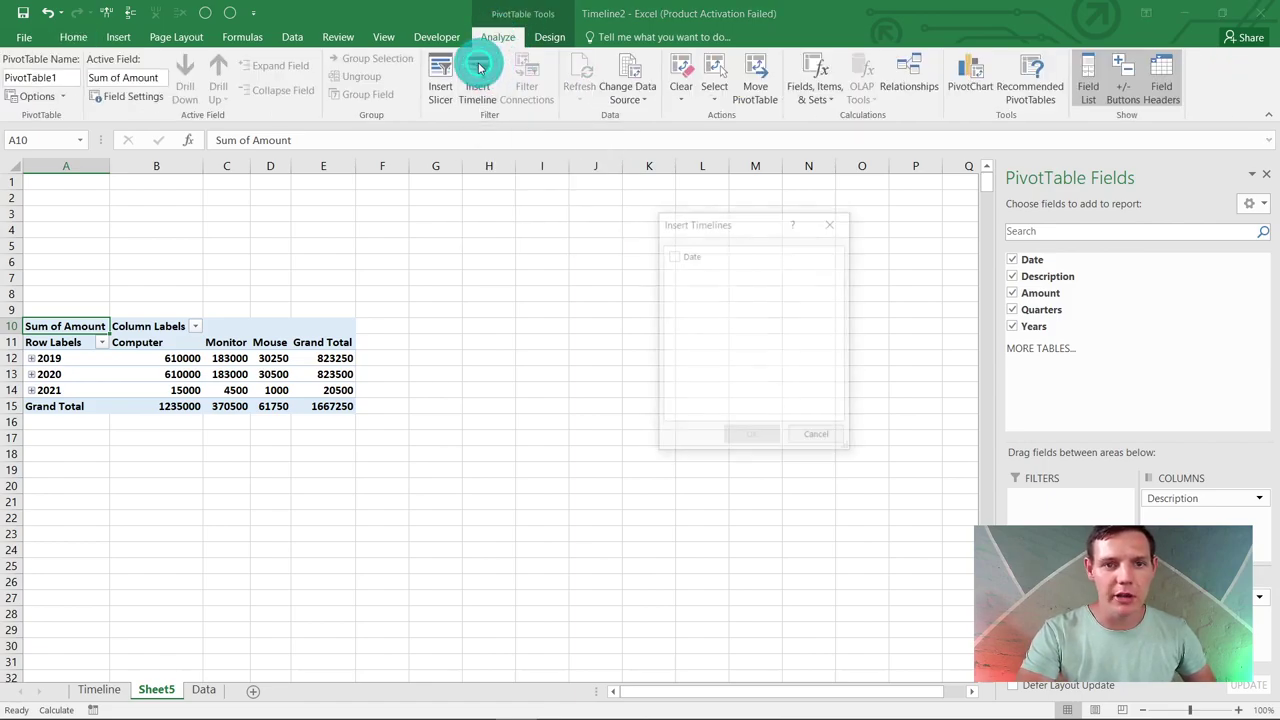
left_click(682, 268)
left_click(752, 437)
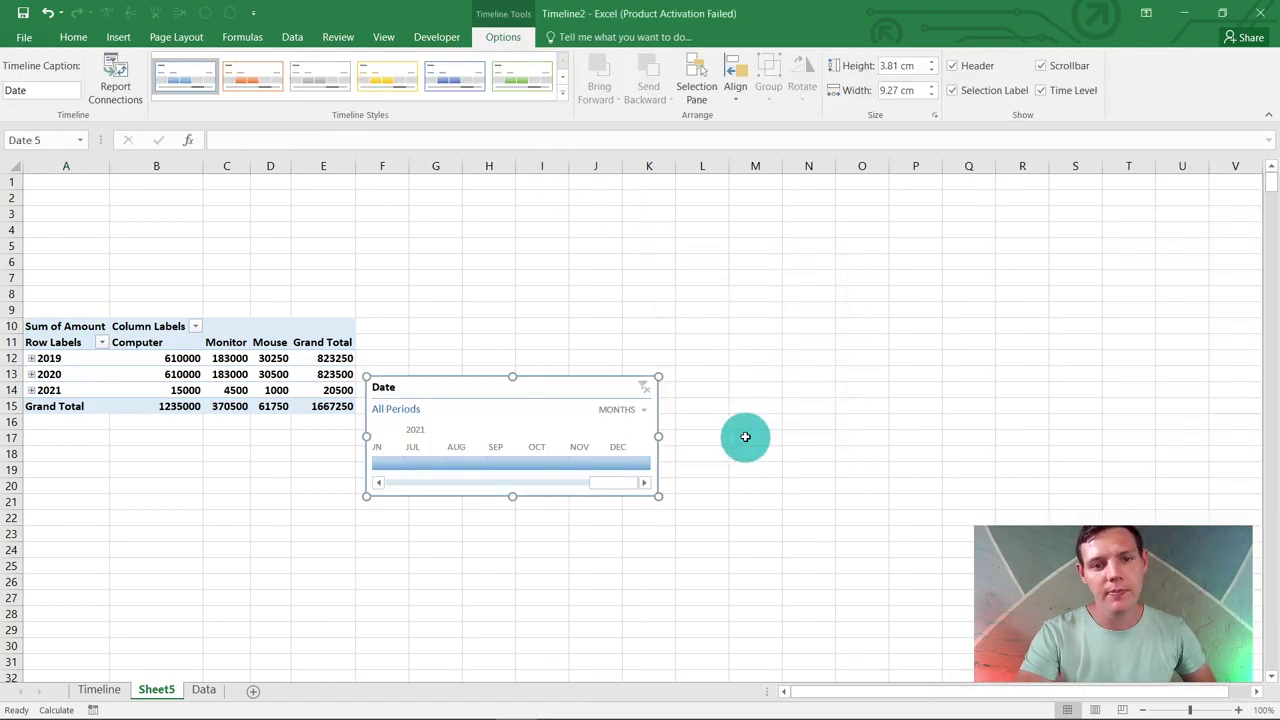
left_click(515, 380)
left_click_drag(515, 380, 113, 184)
left_click_drag(315, 236, 357, 236)
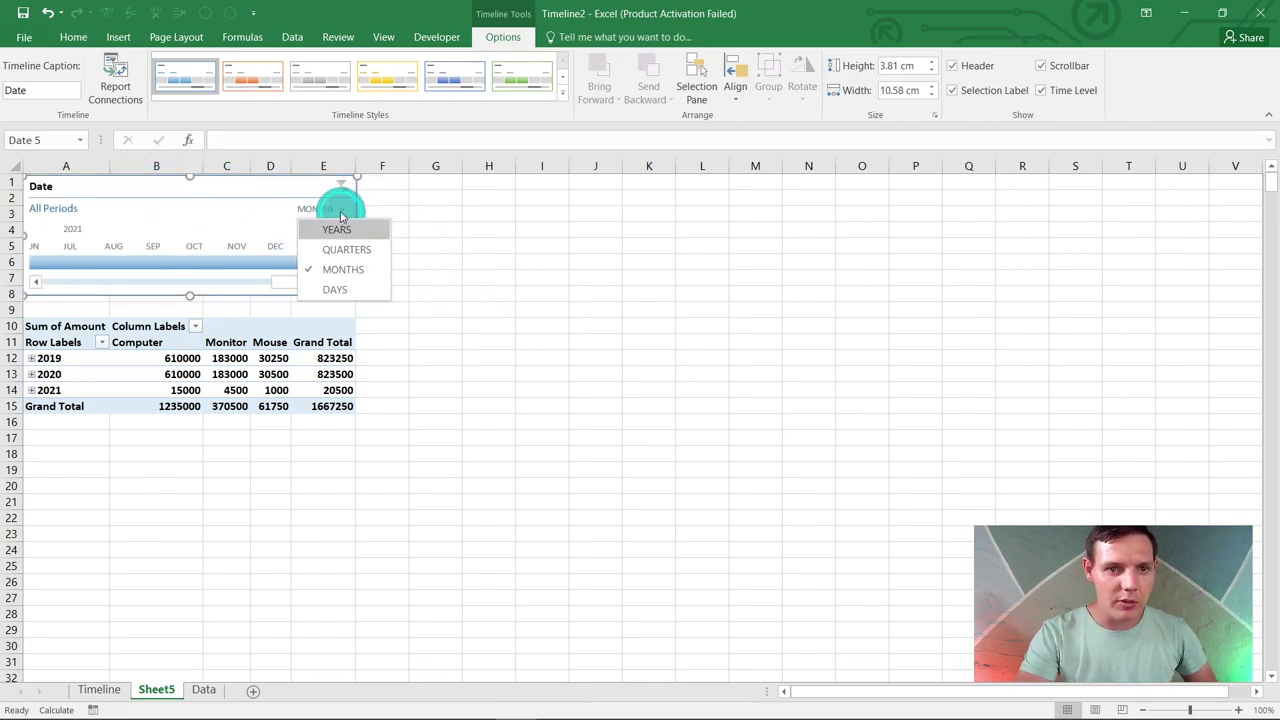
- Switch the timeline to quarters and select Q1–Q2 2020, giving a Grand Total of 410250
left_click(345, 249)
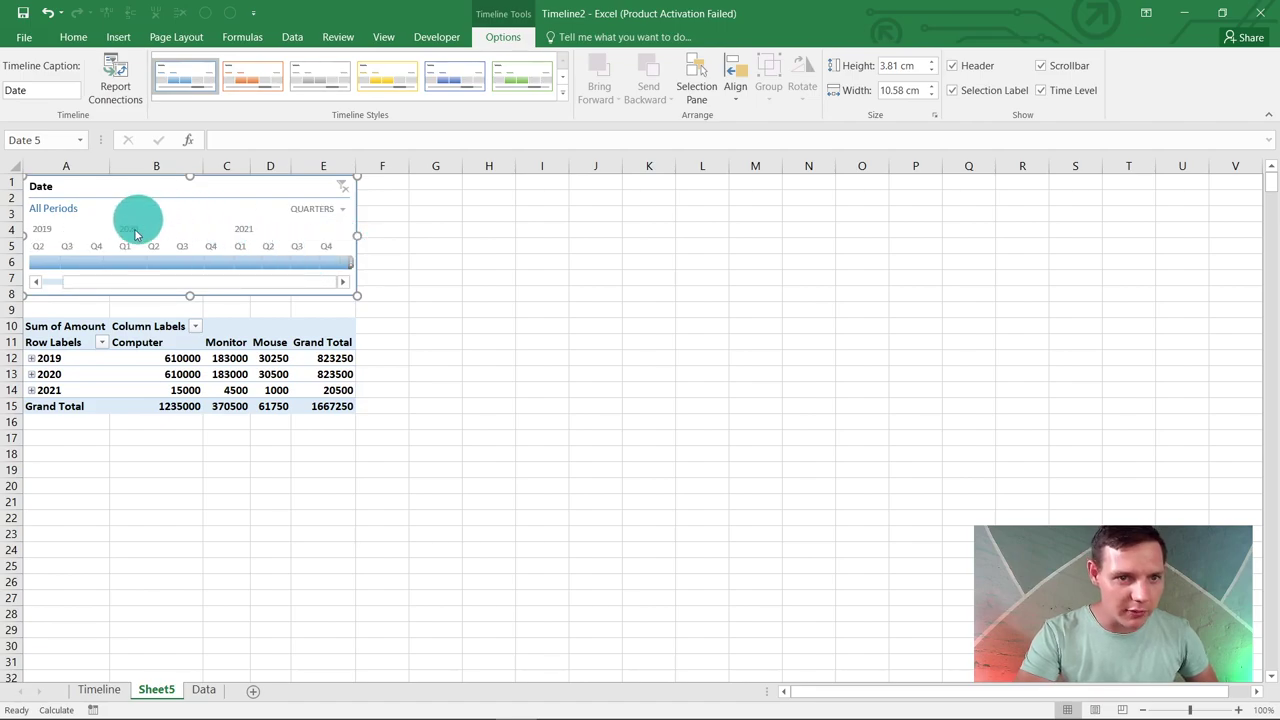
left_click(126, 263)
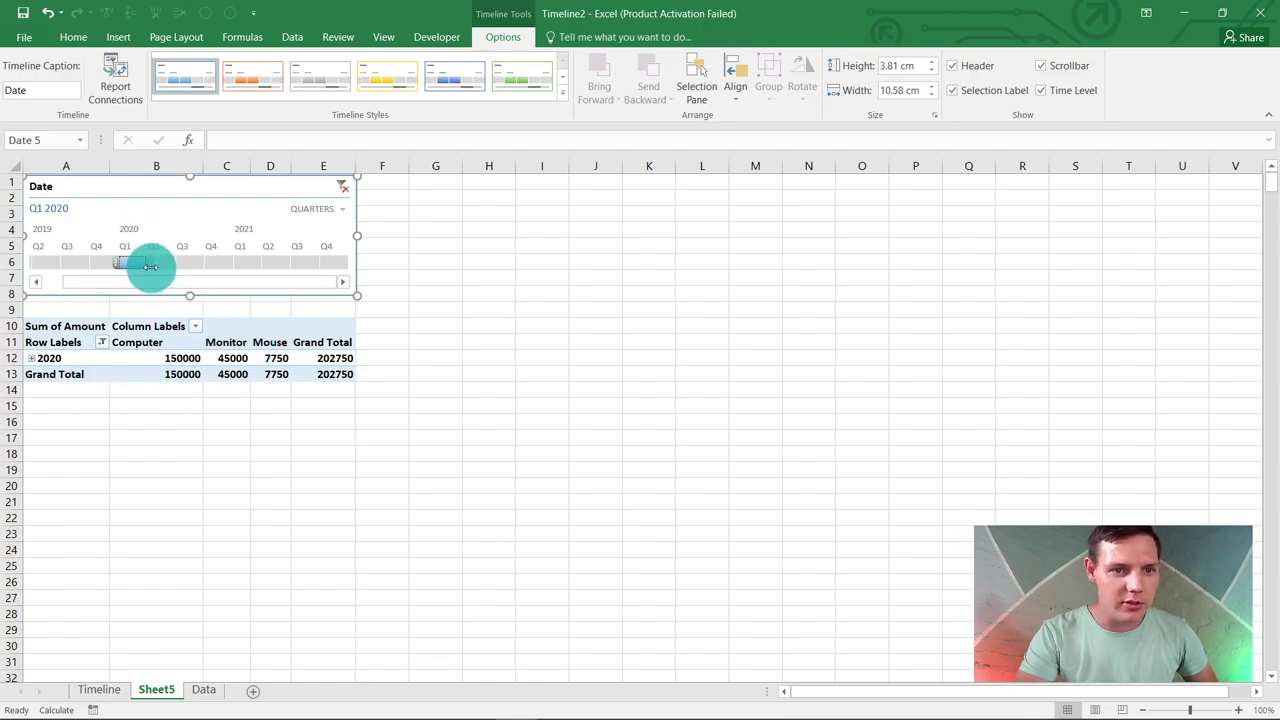
left_click_drag(170, 272, 174, 268)
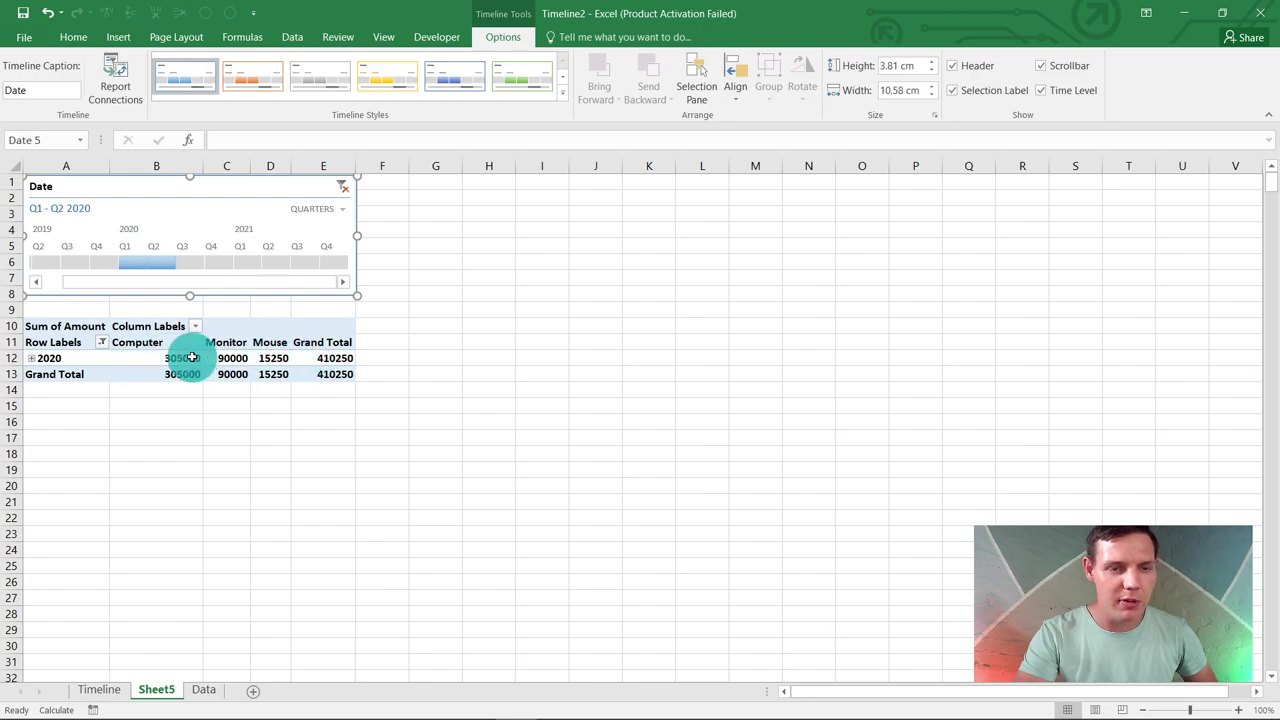
left_click(446, 423)
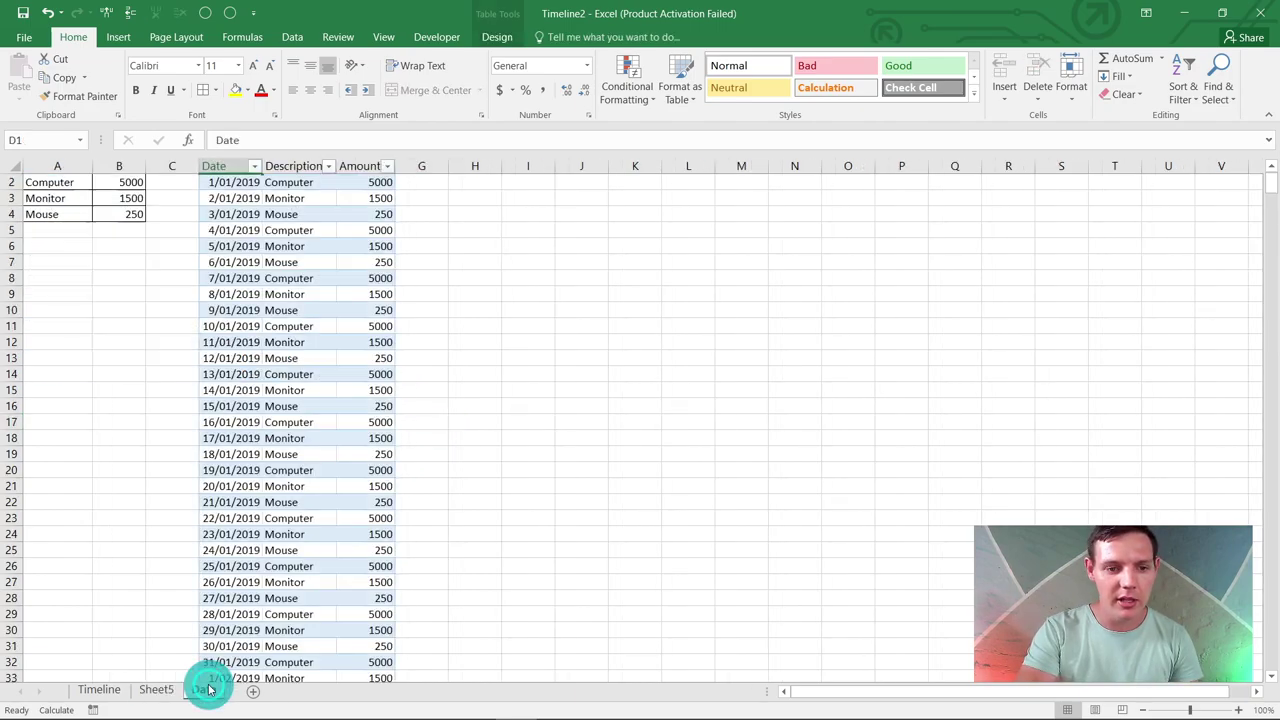
- Set up a new PivotTable from Table2 with its location at Sheet5!$A$25
scroll(257, 310, "up", 1)
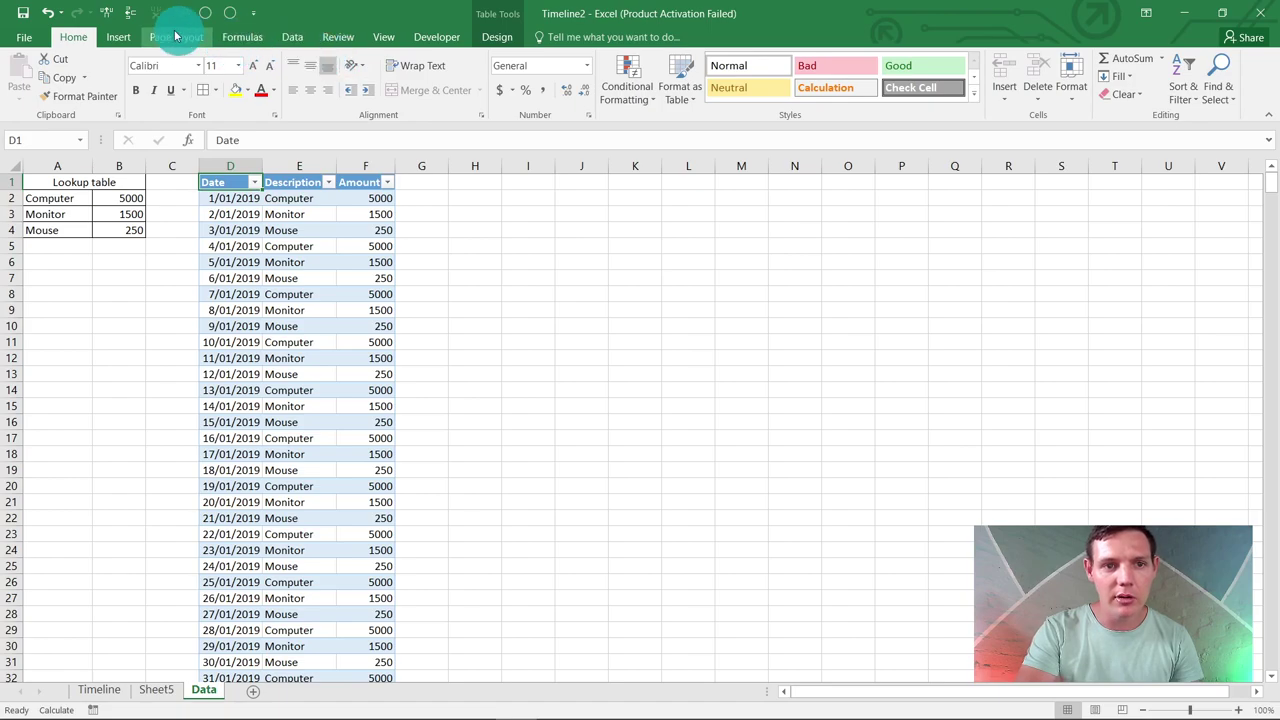
left_click(120, 37)
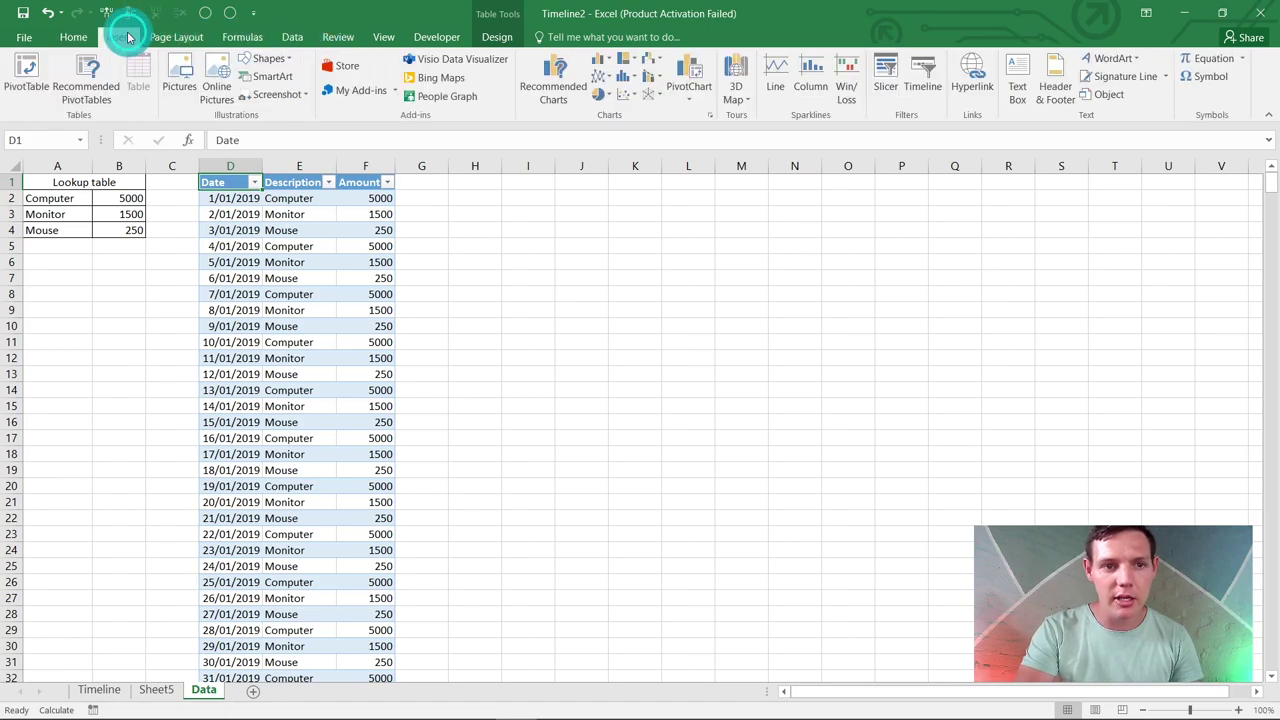
left_click(31, 72)
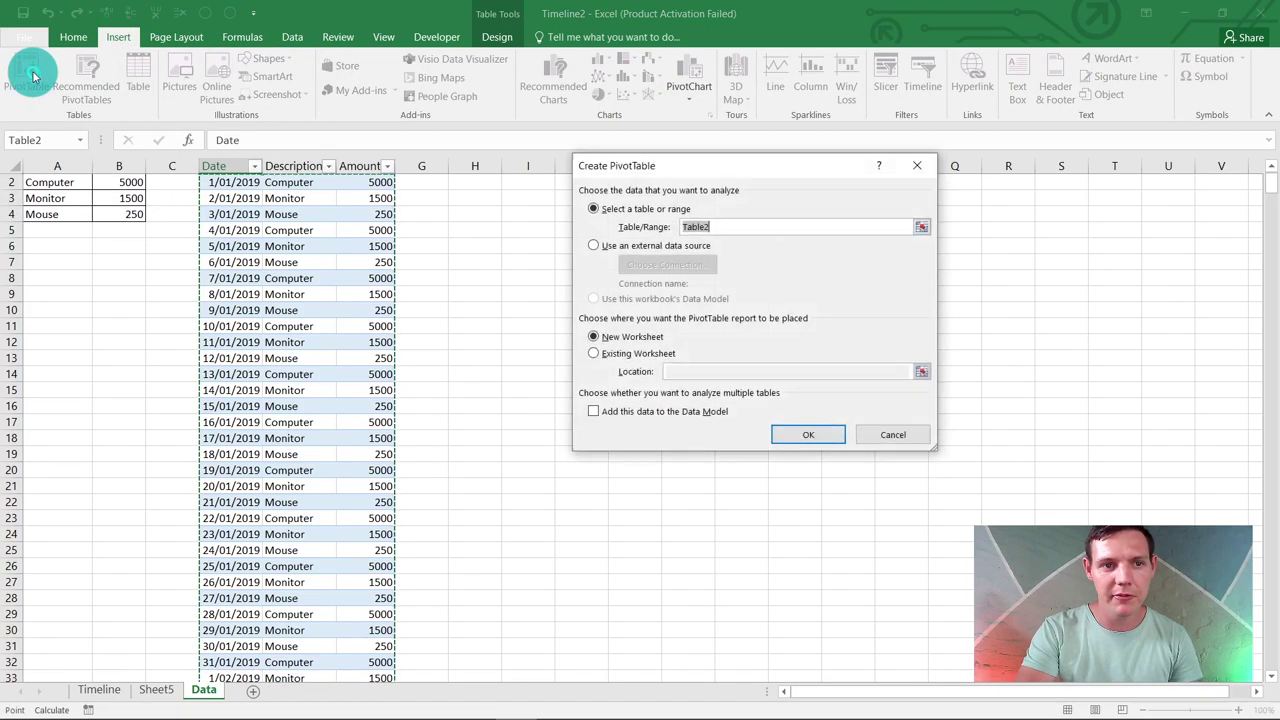
left_click(598, 354)
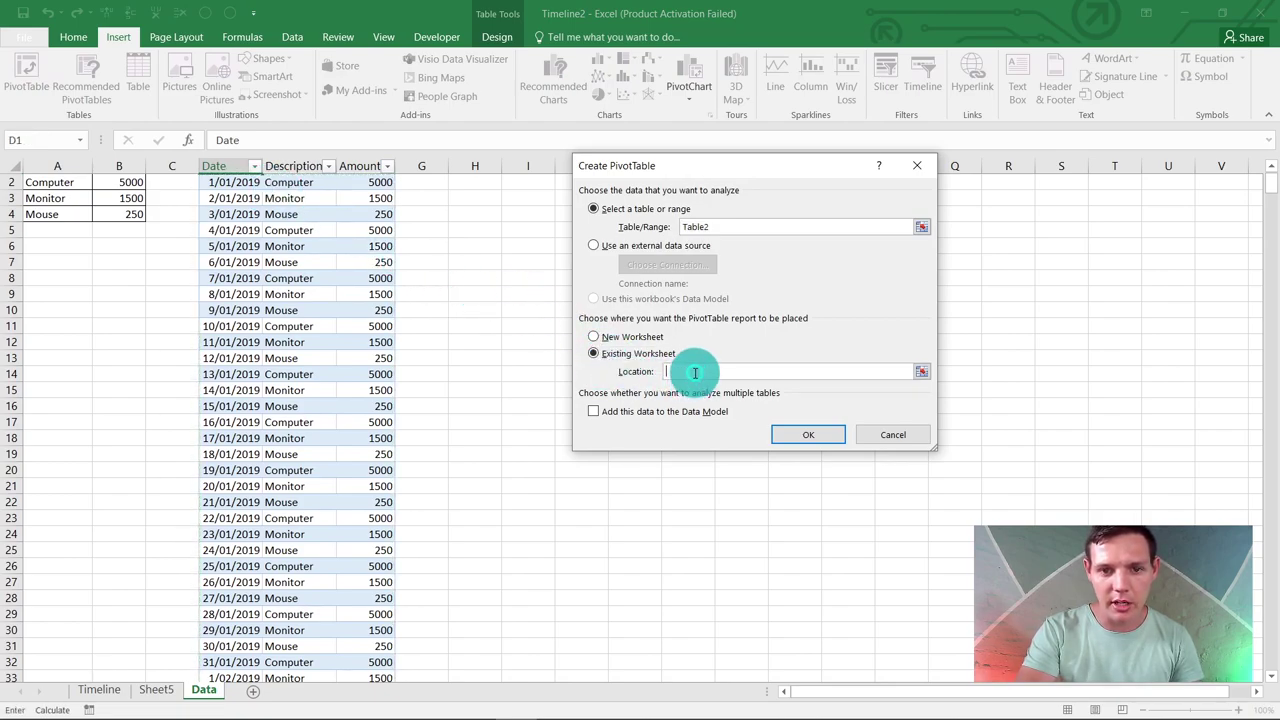
left_click(157, 690)
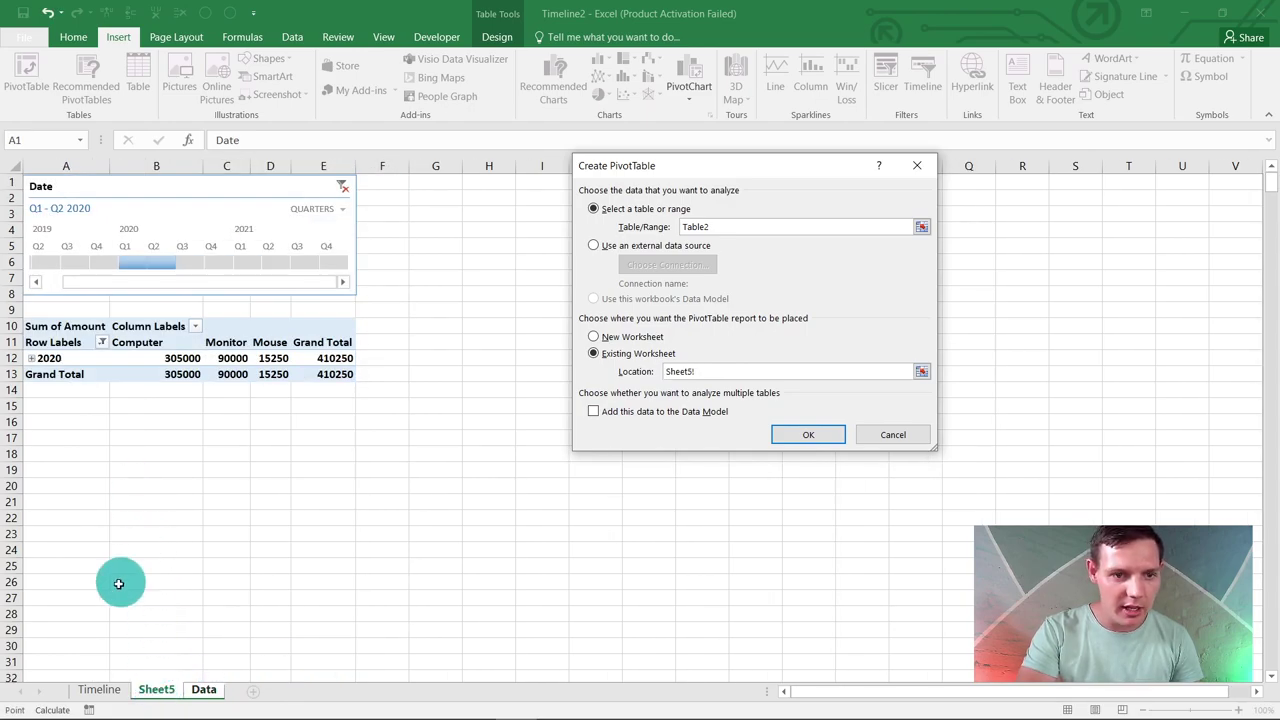
left_click(56, 563)
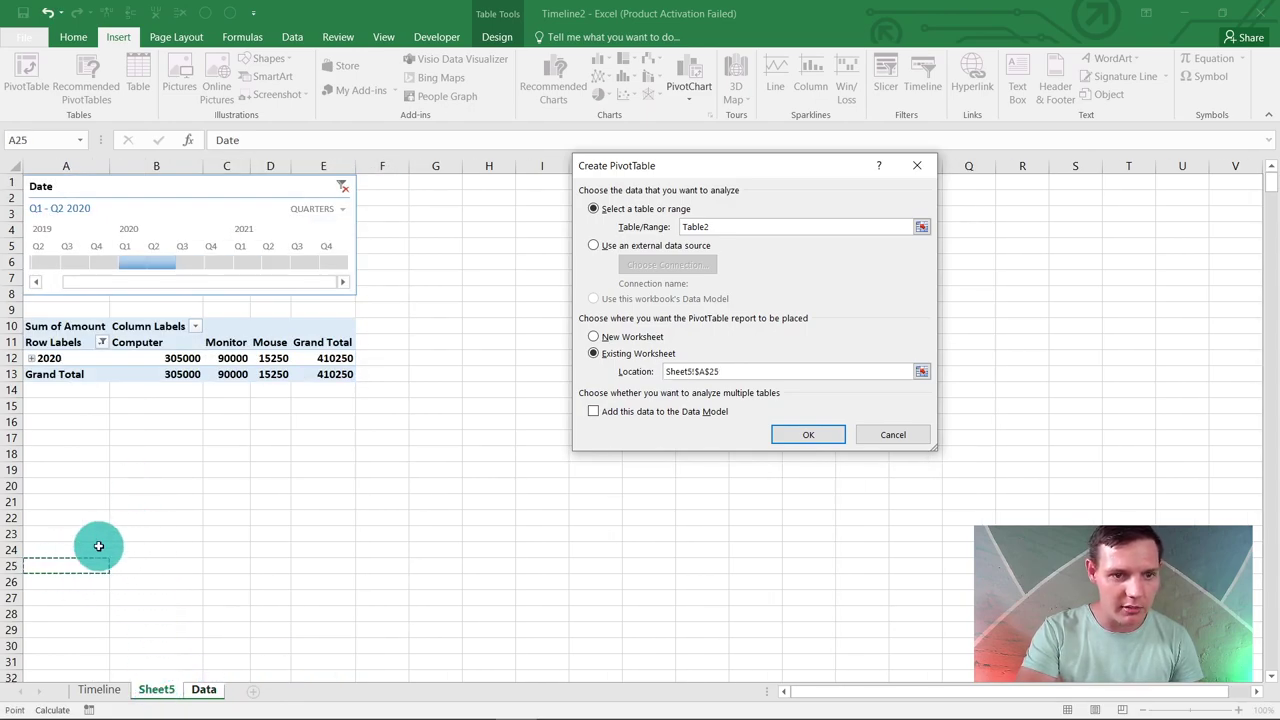
- Create the A25 pivot with Date years in rows, Computer/Monitor/Mouse columns and Sum of Amount
left_click(806, 434)
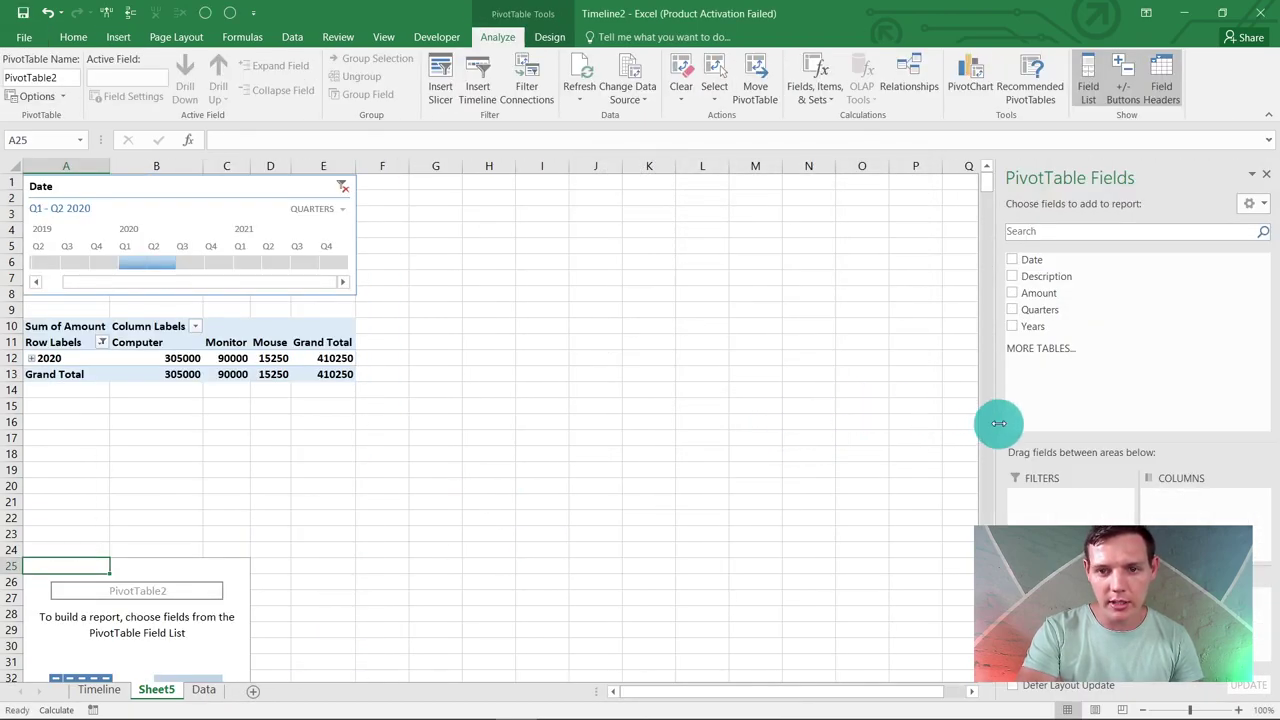
left_click_drag(995, 425, 460, 384)
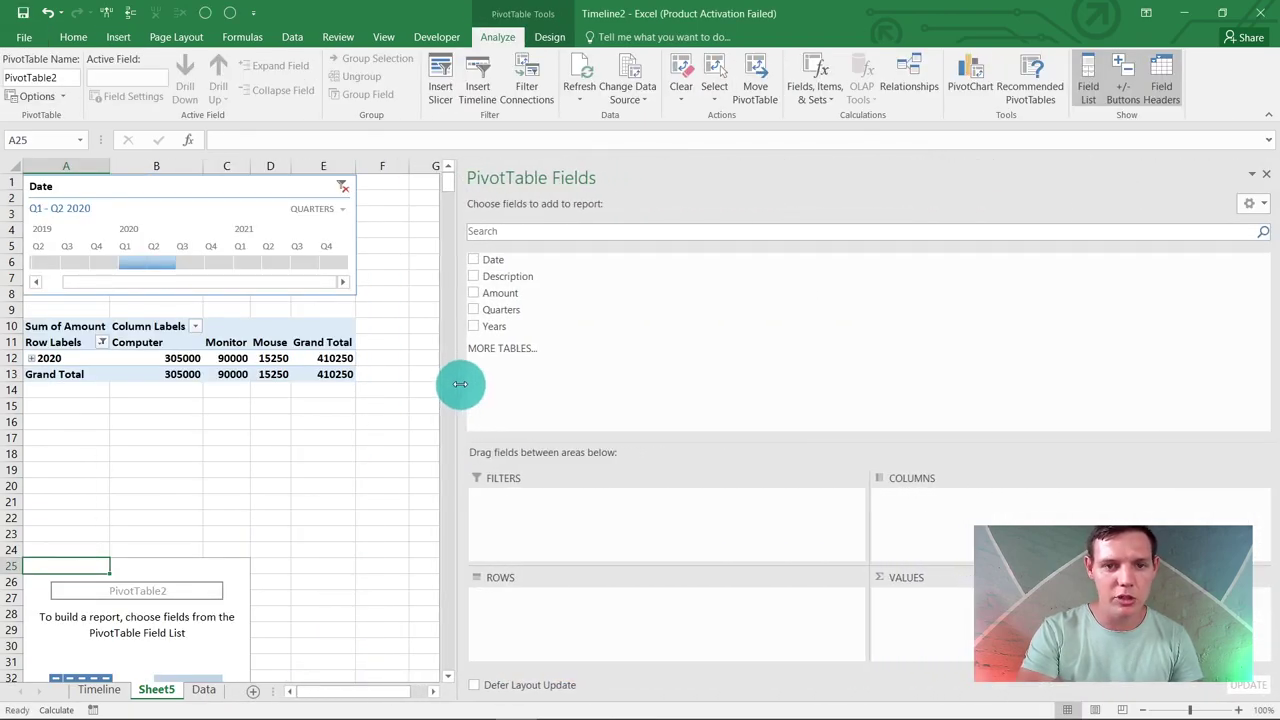
left_click(473, 259)
left_click_drag(504, 278, 960, 505)
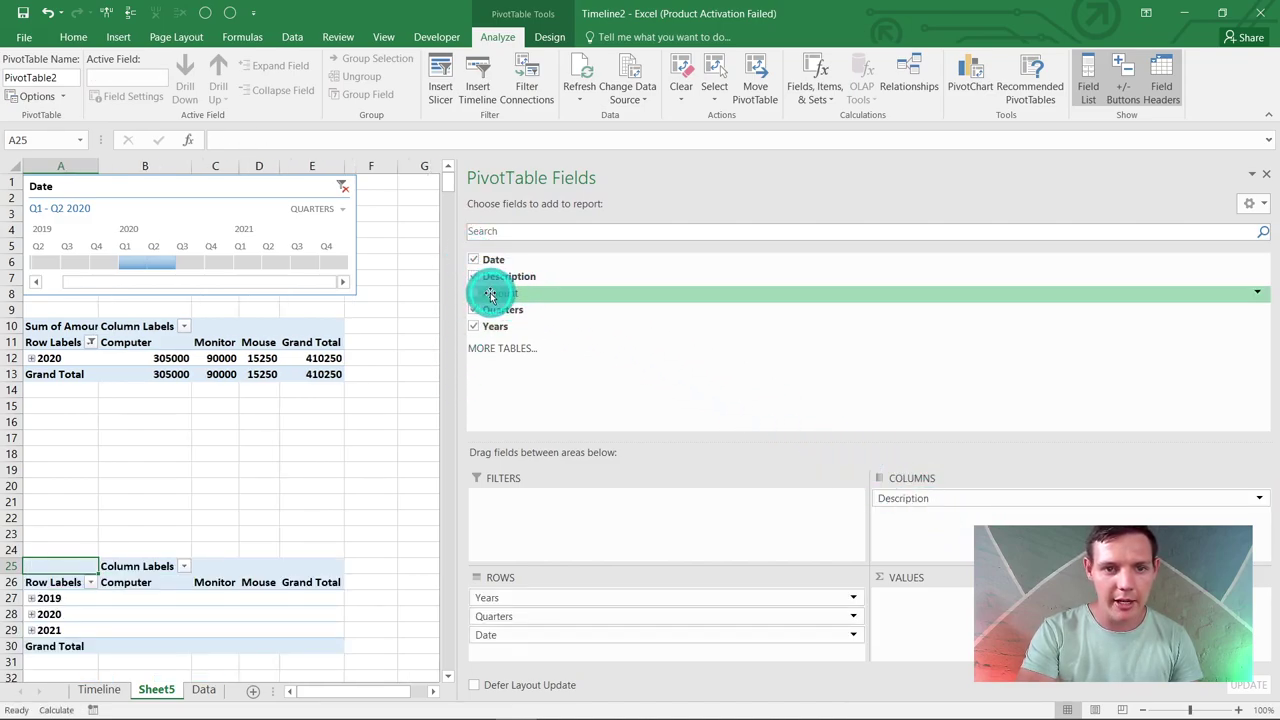
left_click_drag(490, 295, 912, 605)
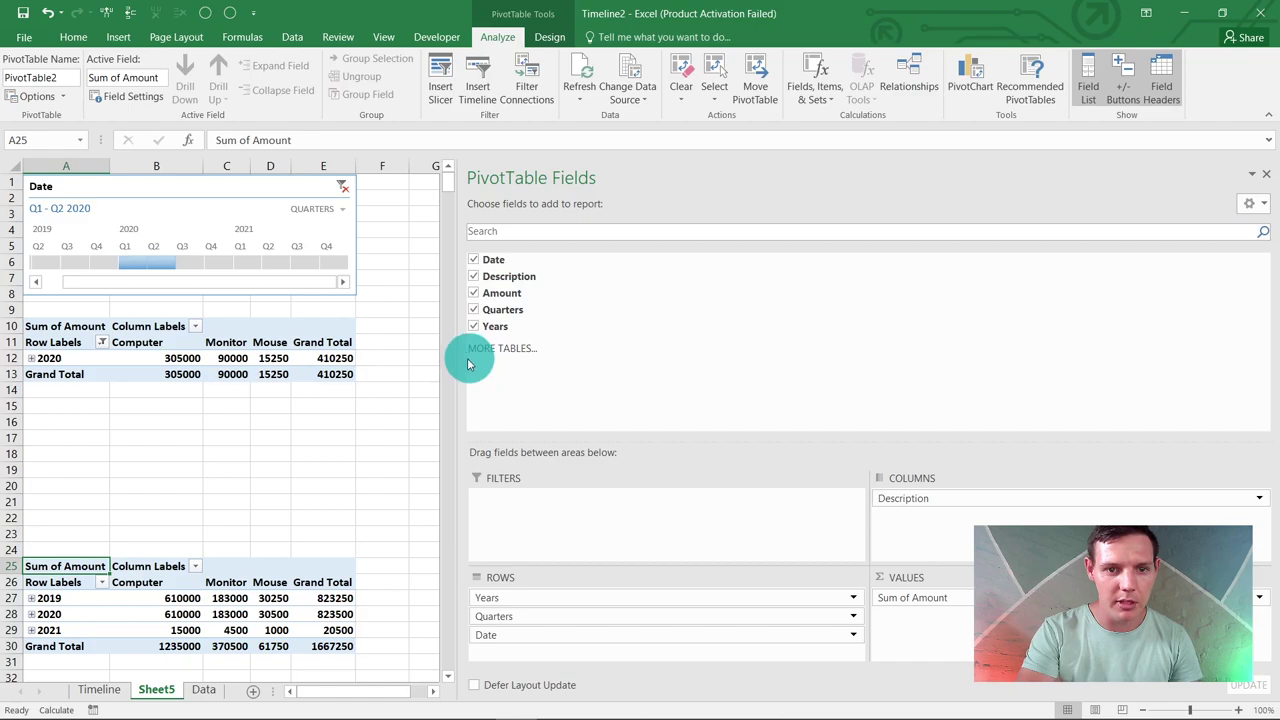
left_click_drag(456, 361, 990, 375)
left_click(60, 570)
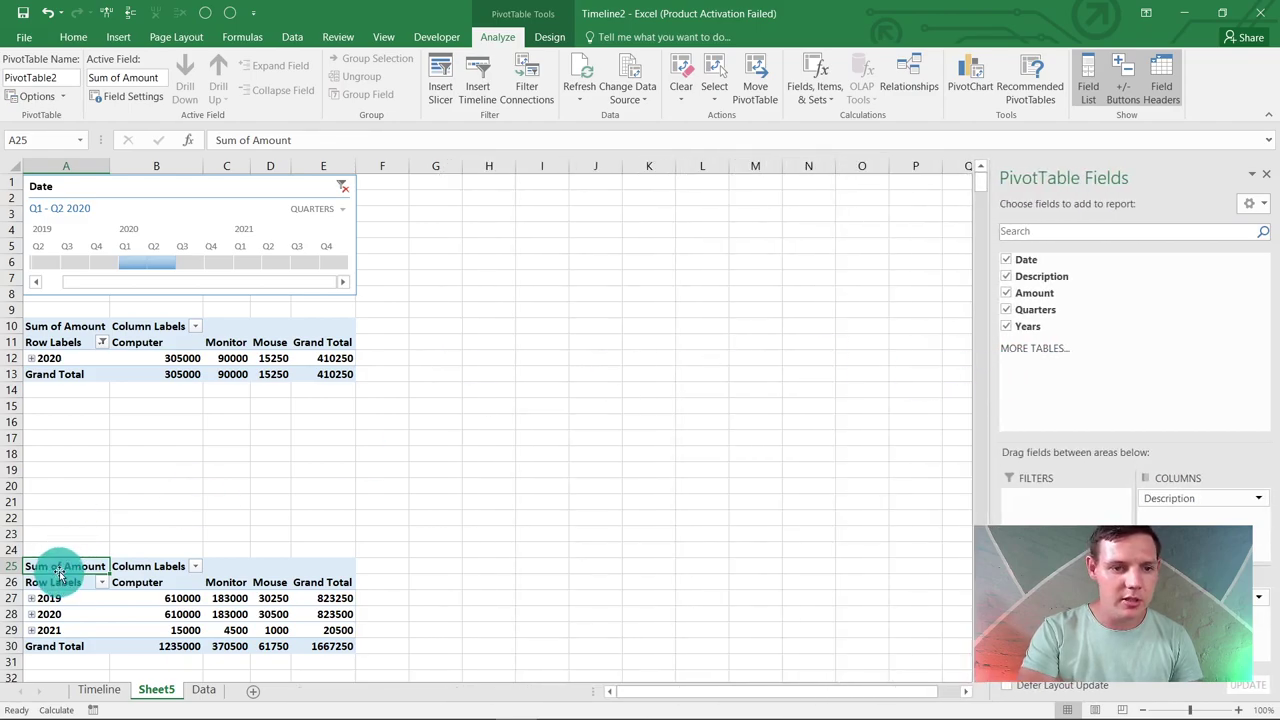
- Insert a Date timeline for the second pivot, placed in rows 16–23 and widened to 10.58 cm
left_click(476, 80)
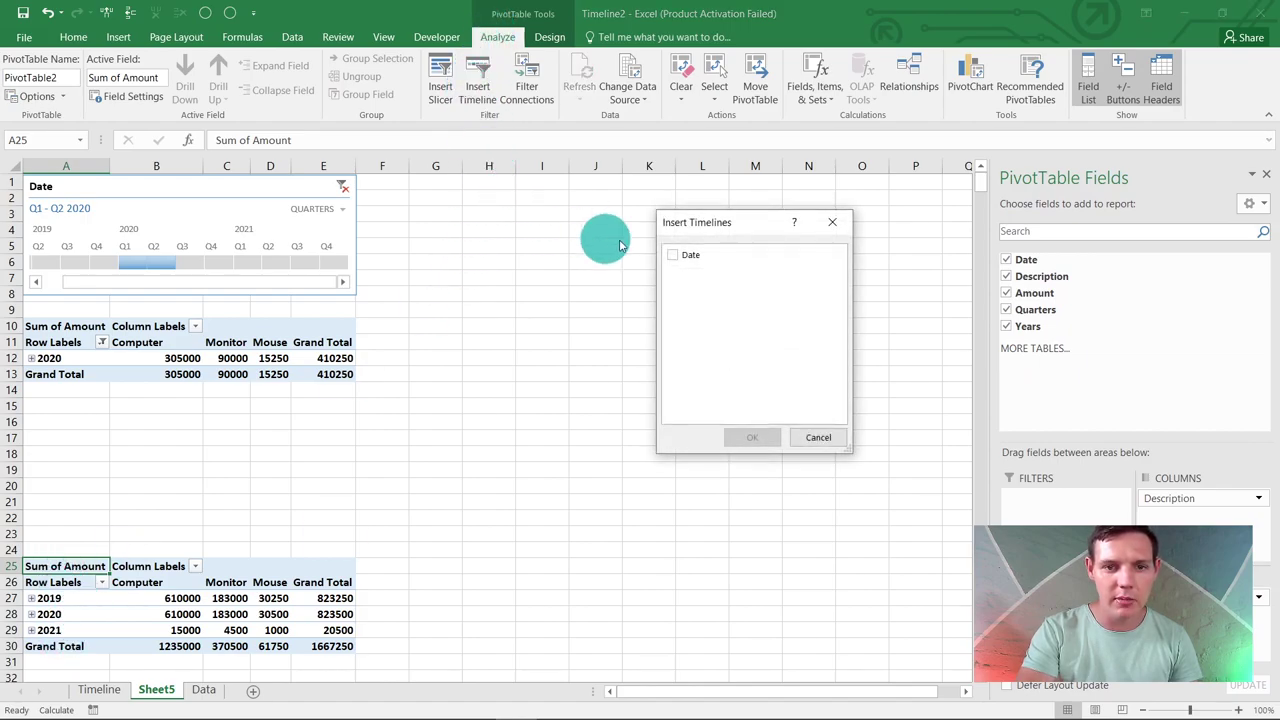
left_click(674, 256)
left_click(752, 437)
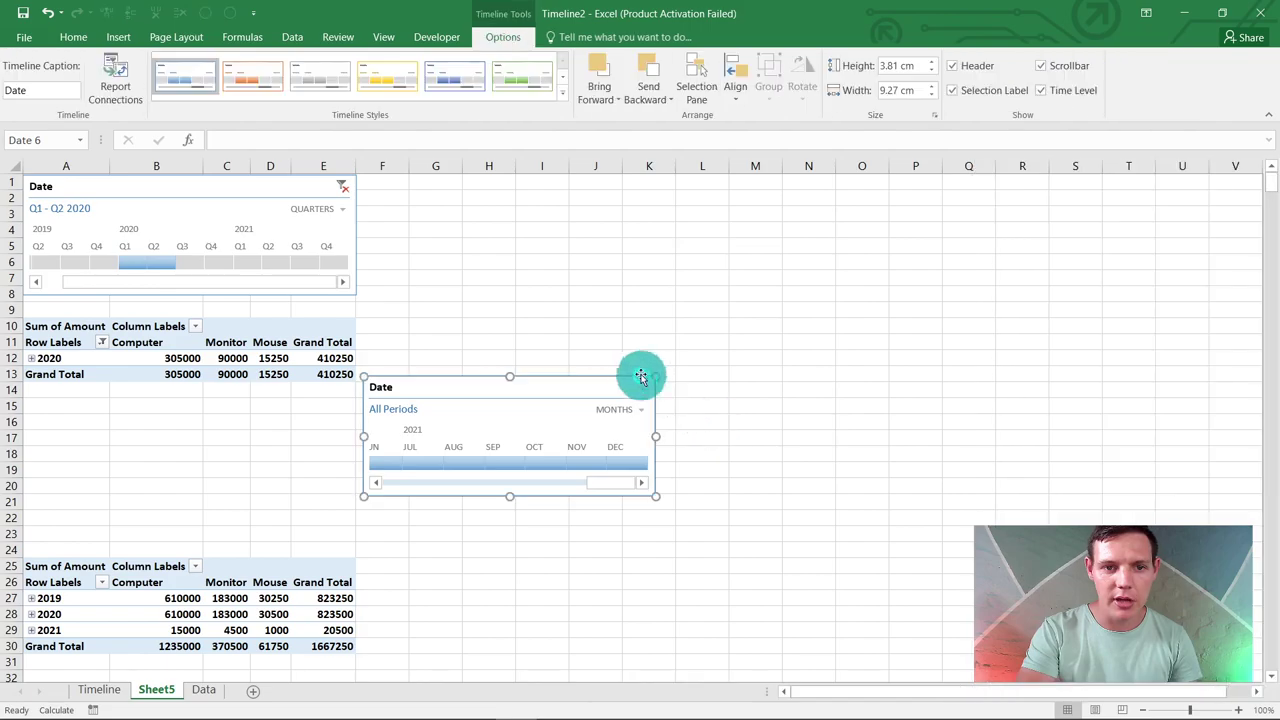
left_click_drag(369, 392, 214, 428)
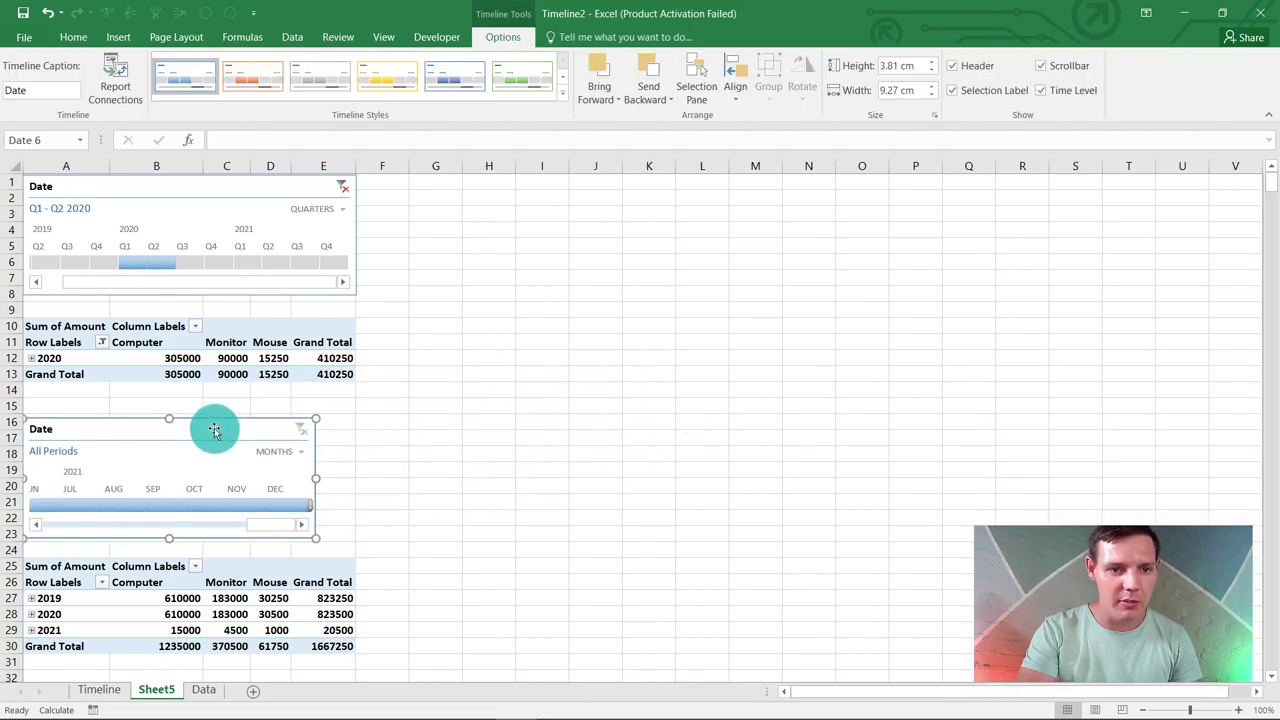
left_click_drag(318, 480, 357, 478)
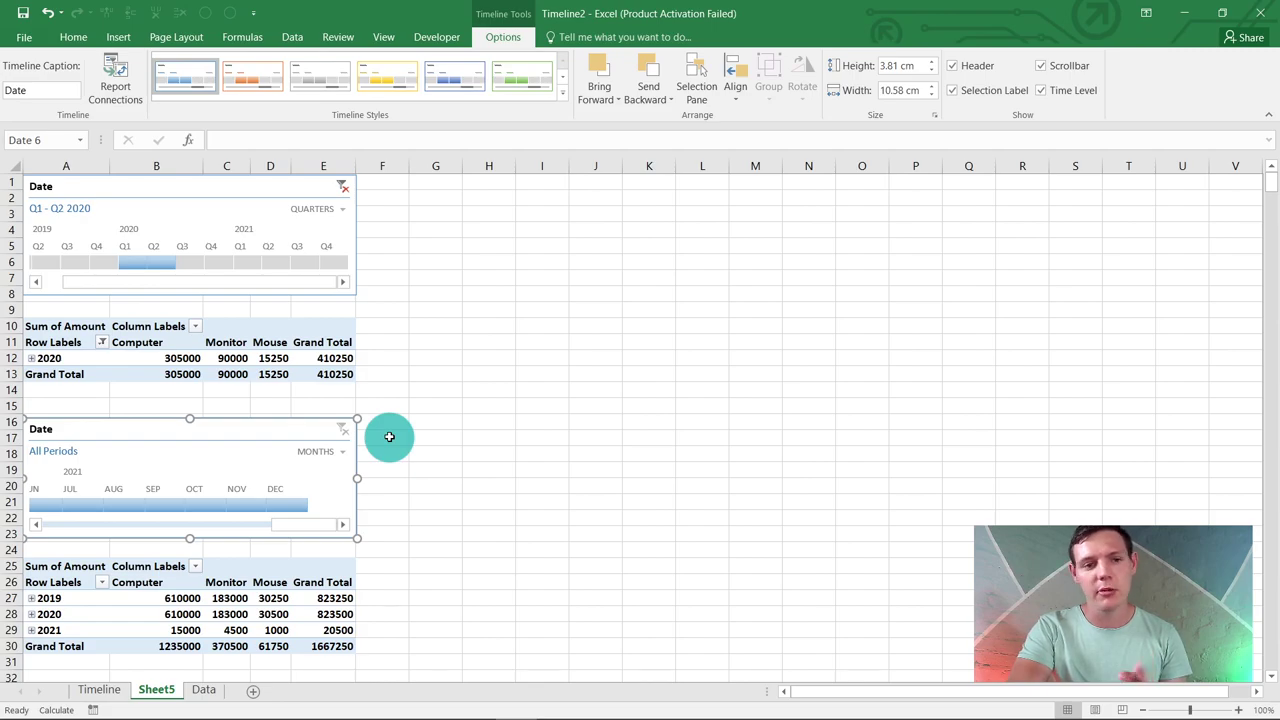
- Group the lower timeline by quarters and select Q3–Q4 2020, giving a Grand Total of 413250
left_click(491, 435)
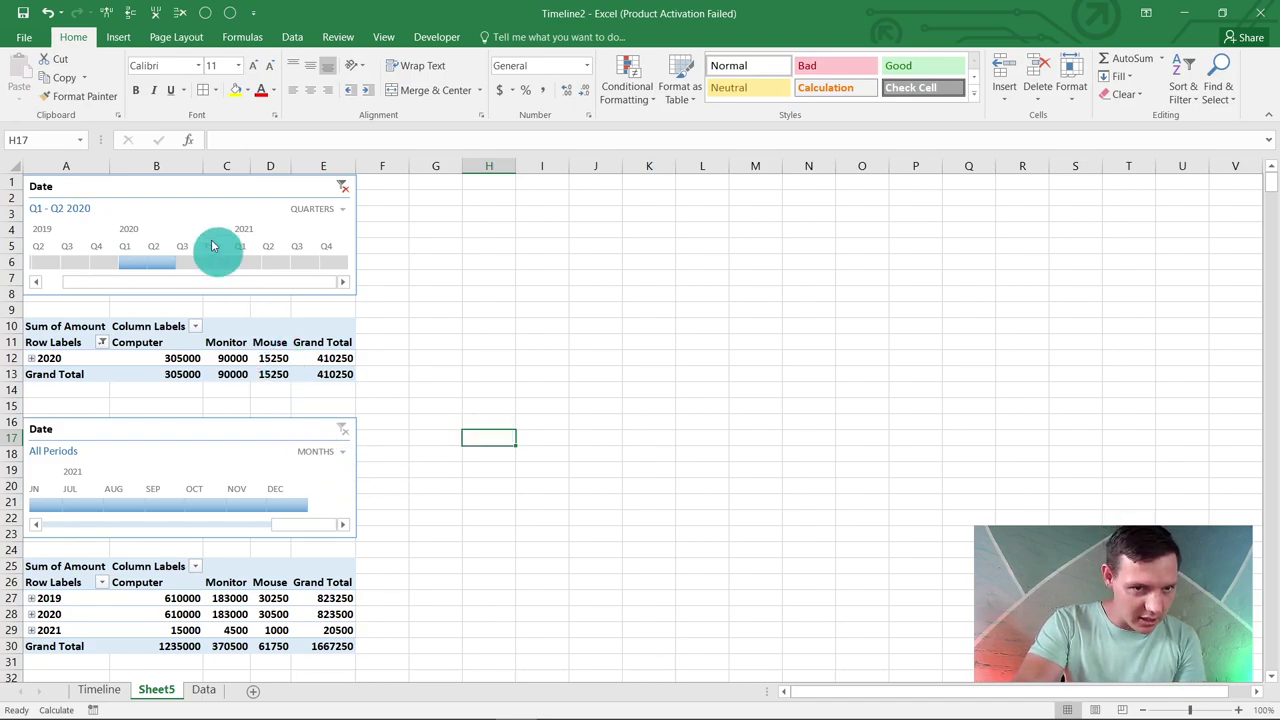
left_click(345, 460)
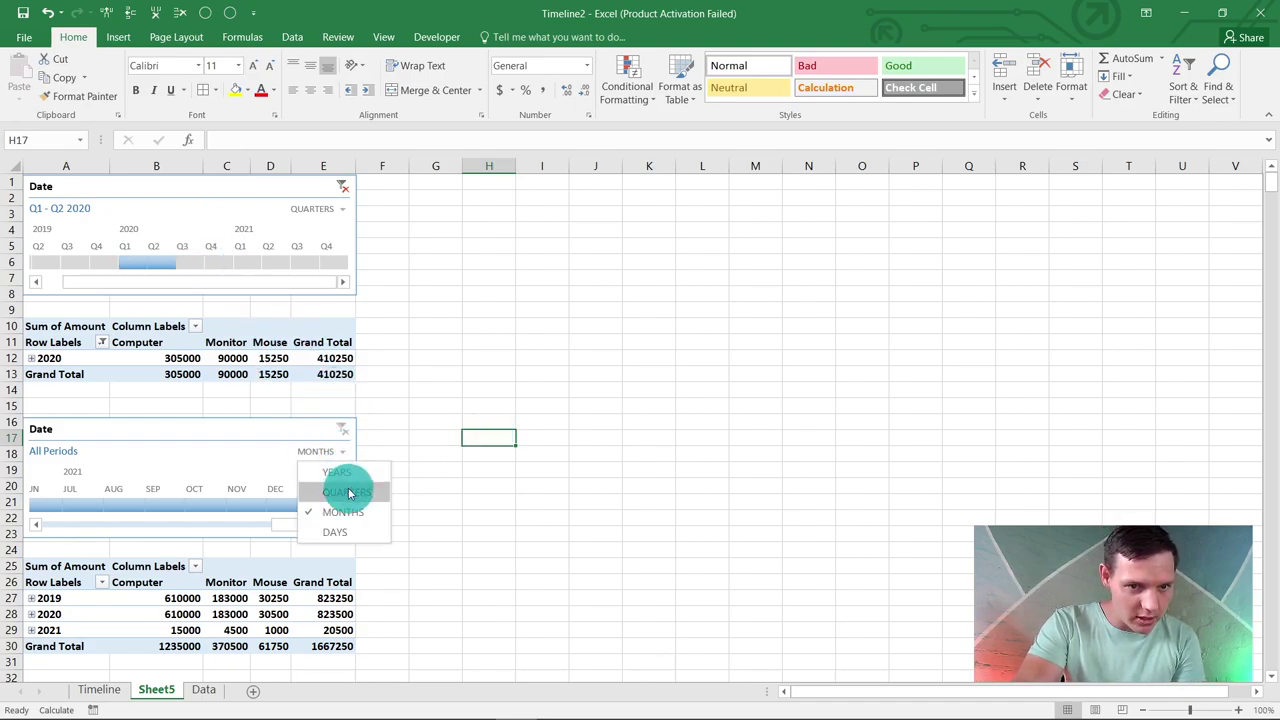
left_click(349, 491)
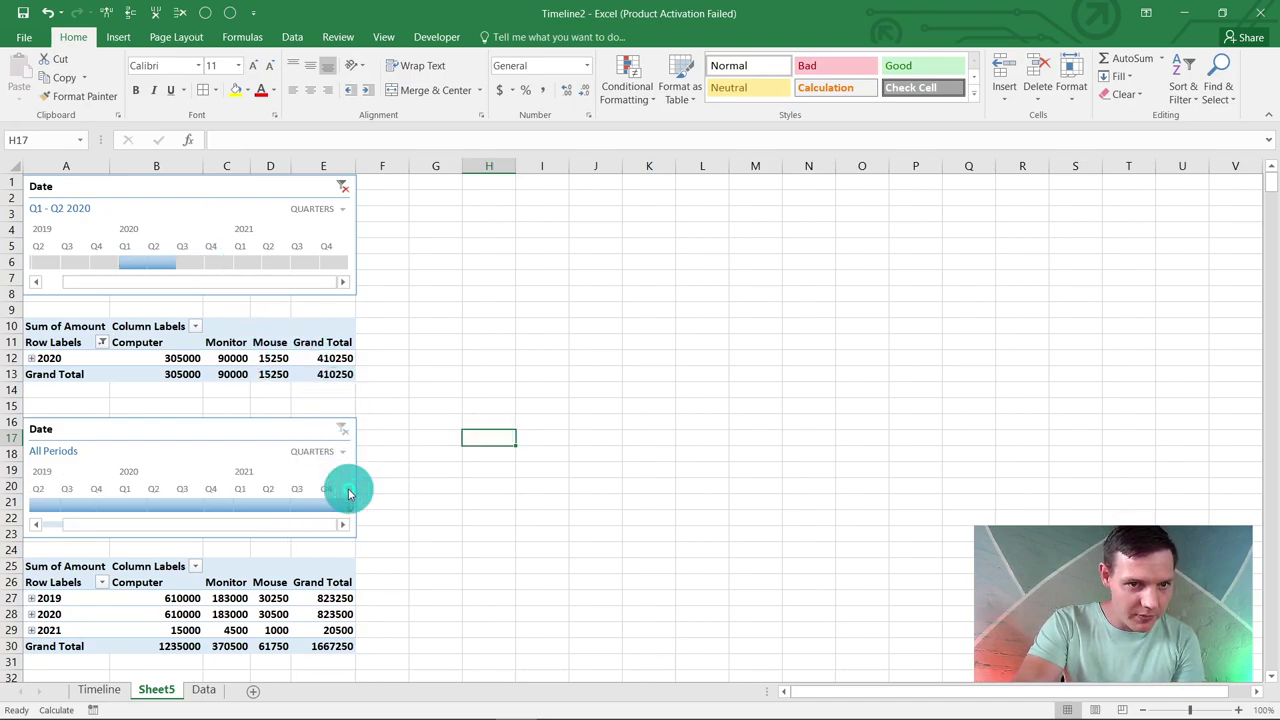
left_click(187, 505)
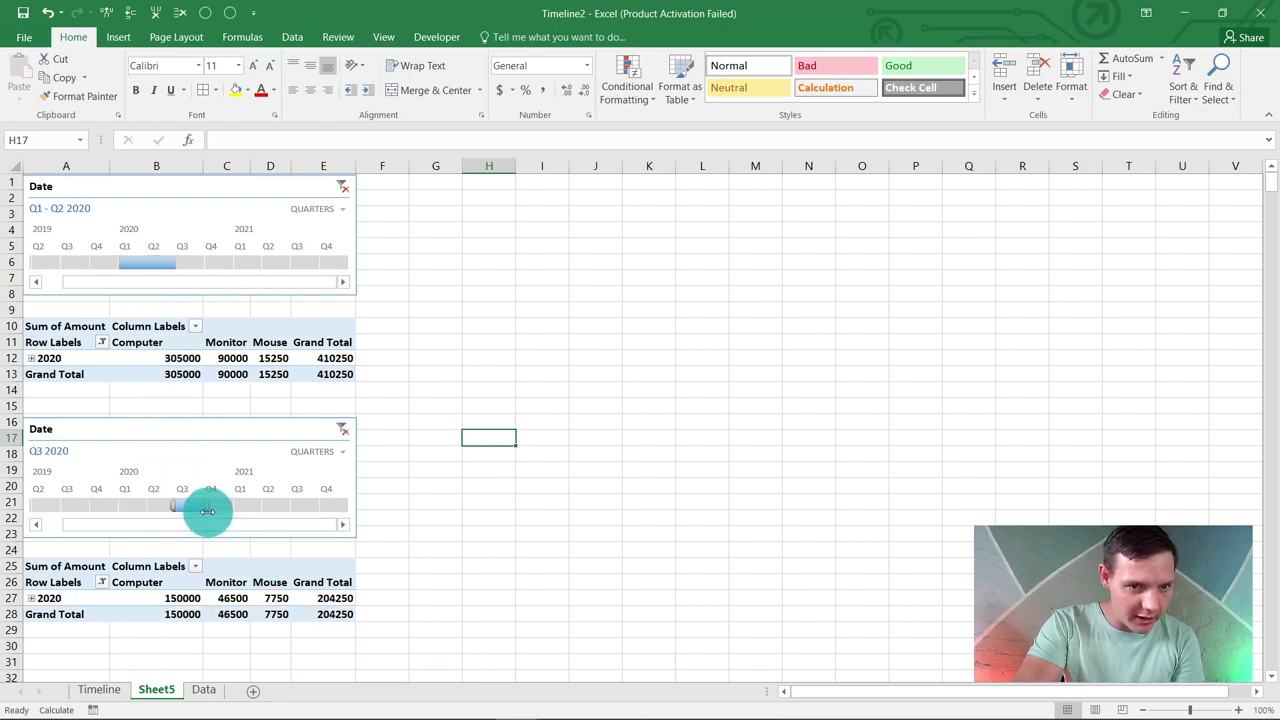
left_click_drag(206, 507, 229, 507)
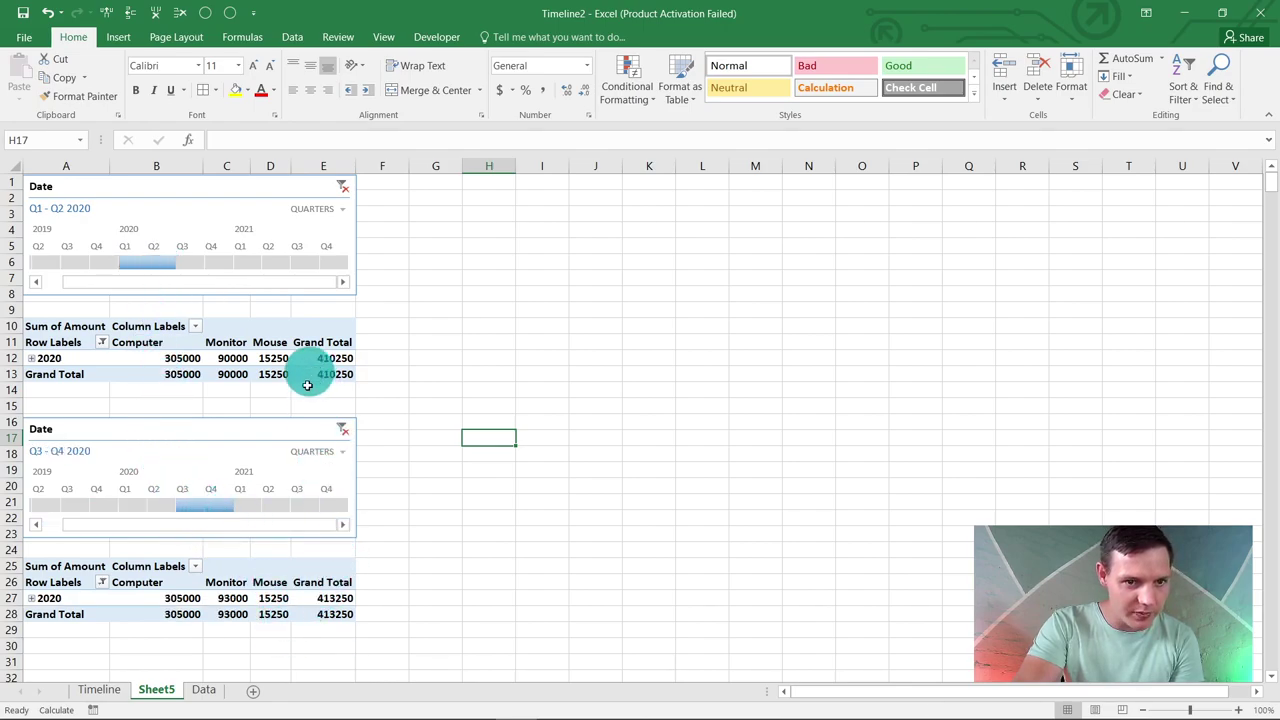
left_click(221, 505)
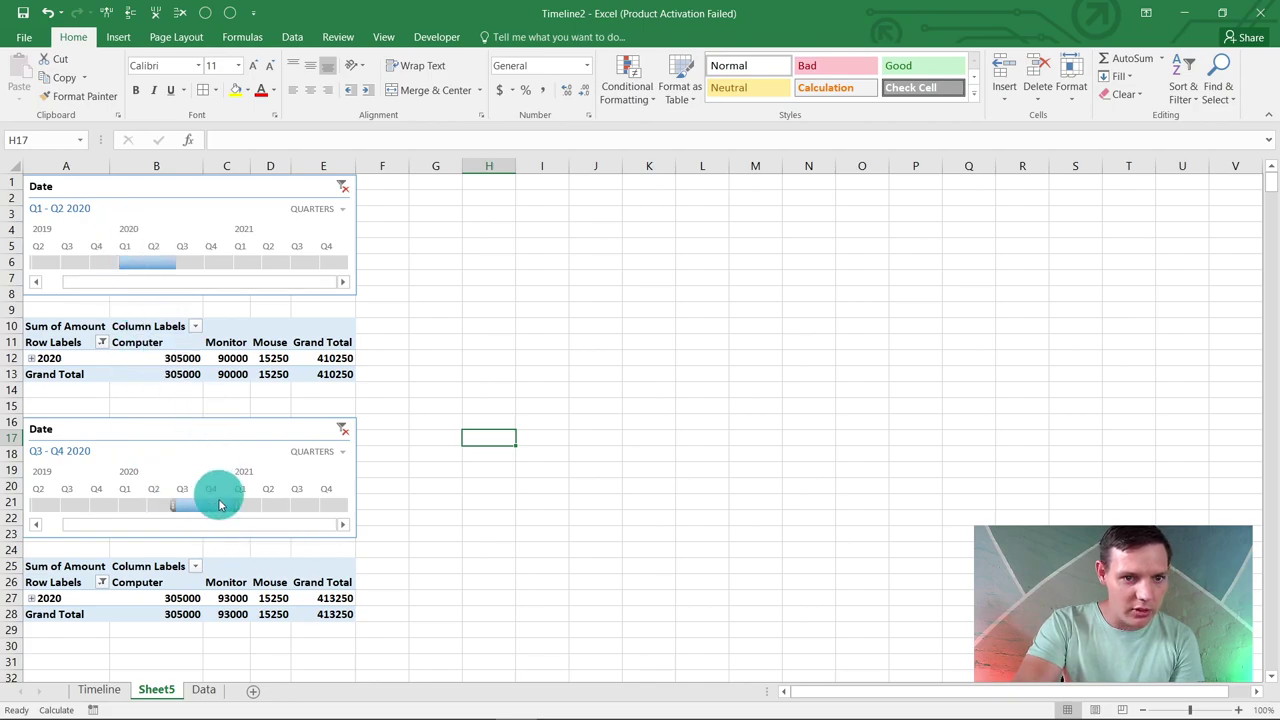
left_click(543, 452)
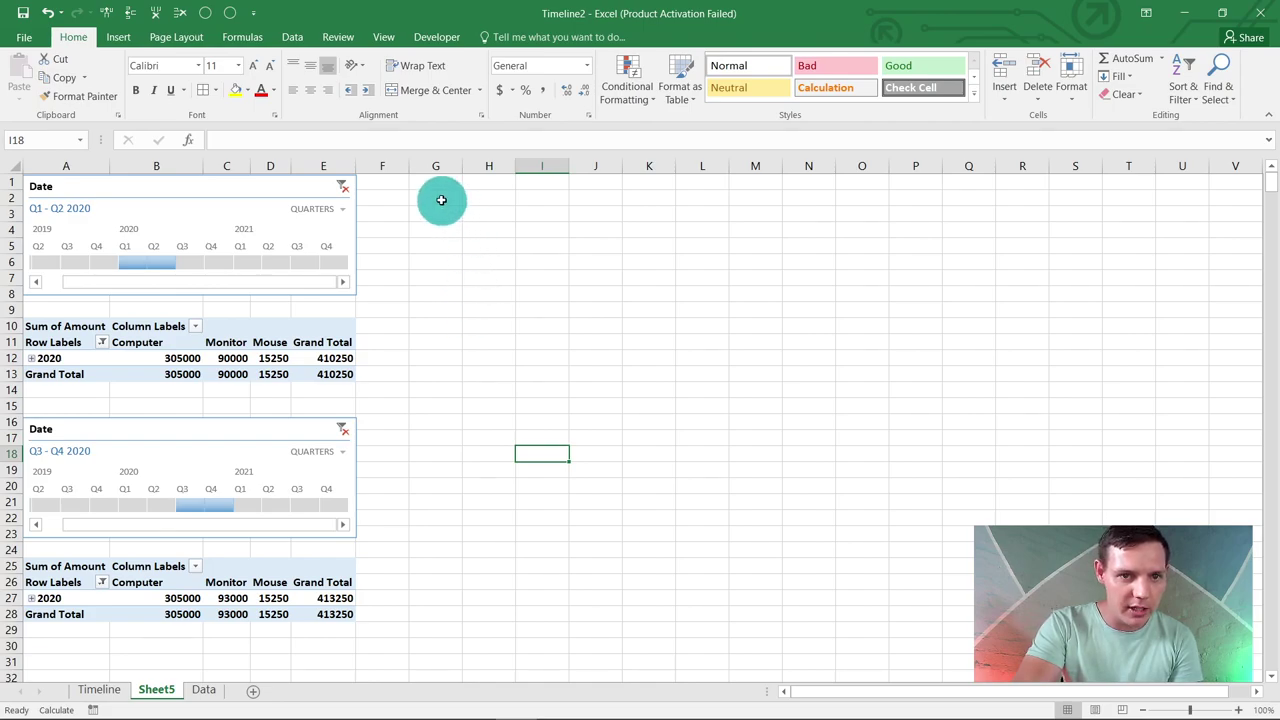
- Enter the column headings P1 in H13 and P2 in I13
left_click(480, 325)
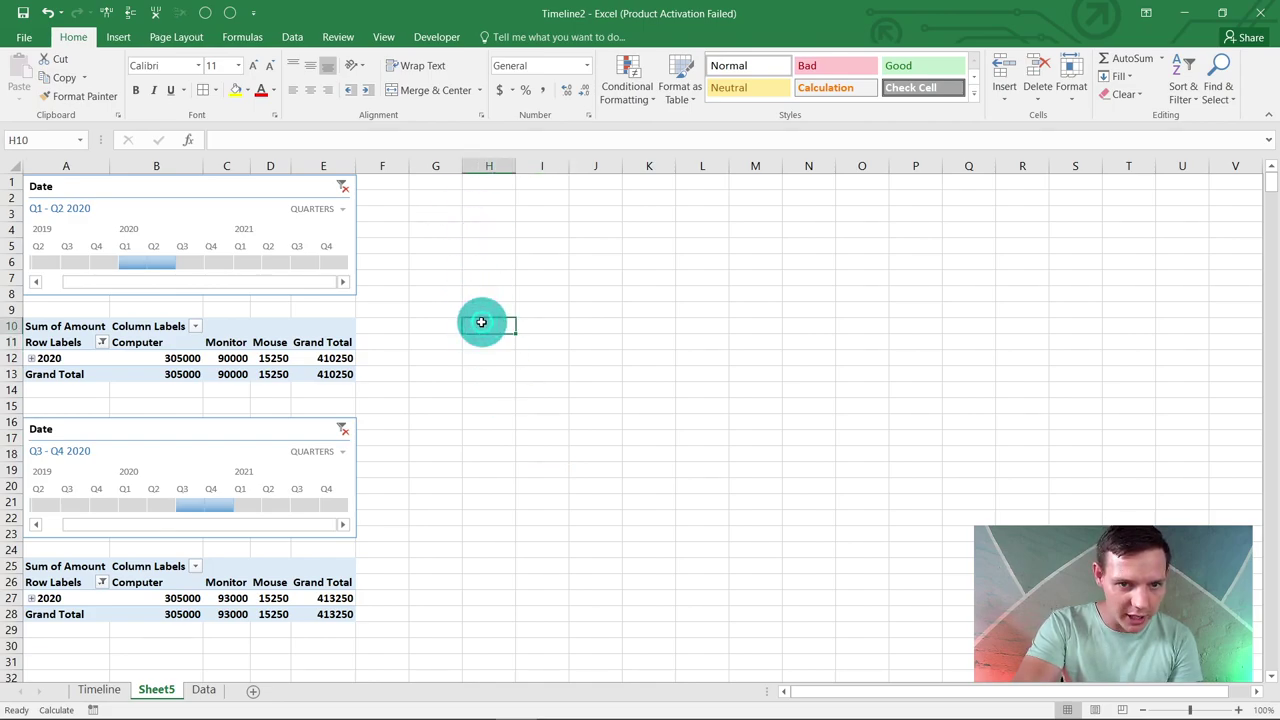
left_click(484, 373)
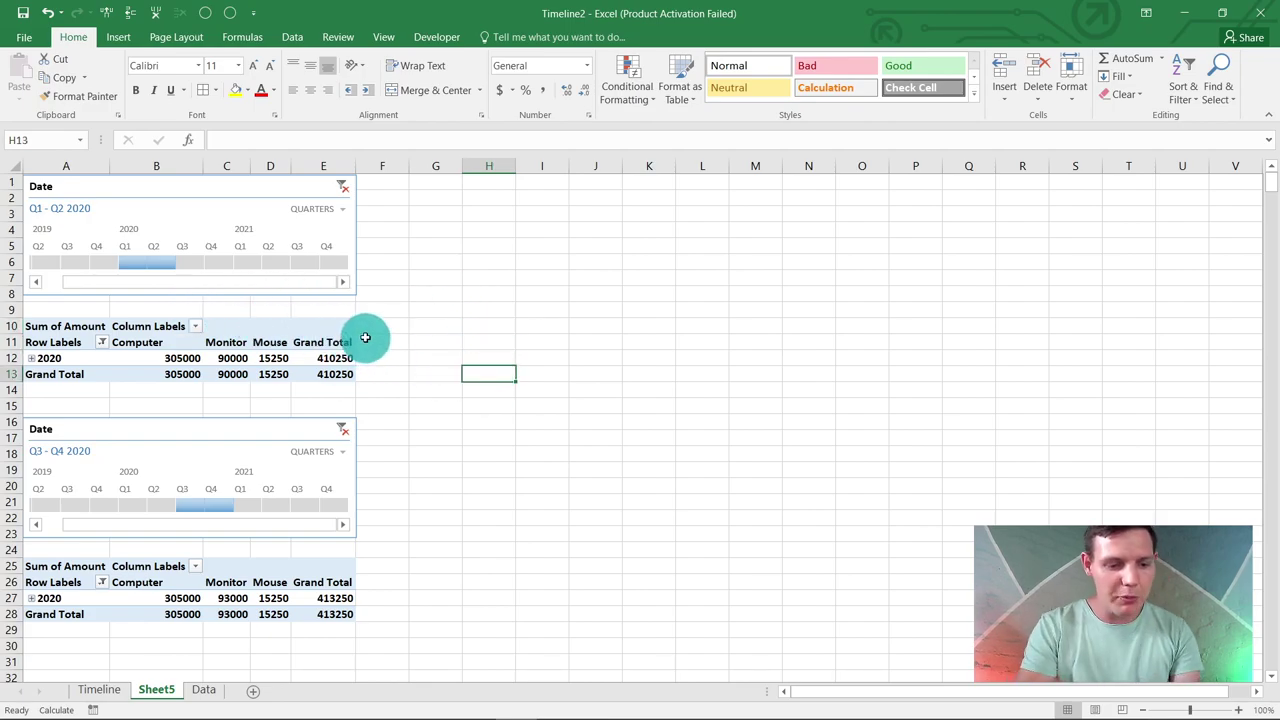
type("P1")
key("Tab")
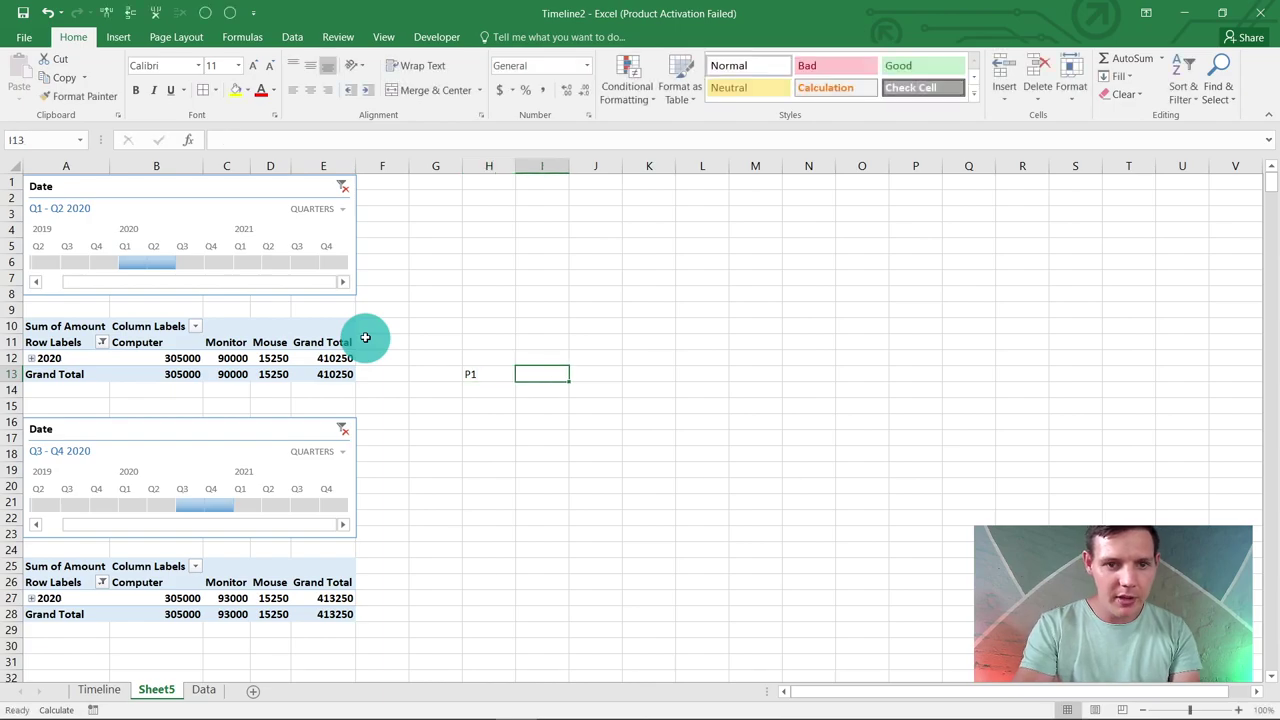
type("P2")
key("Tab")
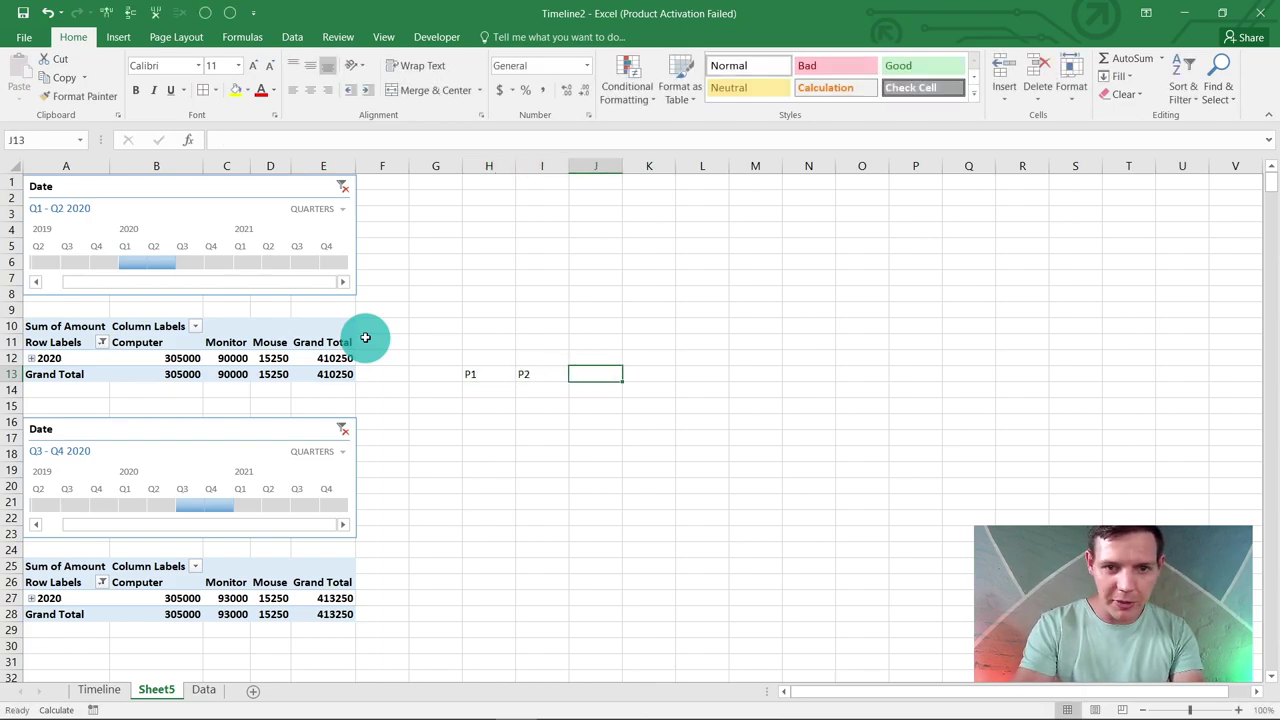
- Link G14:G17 to the pivot's Computer, Monitor, Mouse and Grand Total headers, then autofit column G
left_click(444, 388)
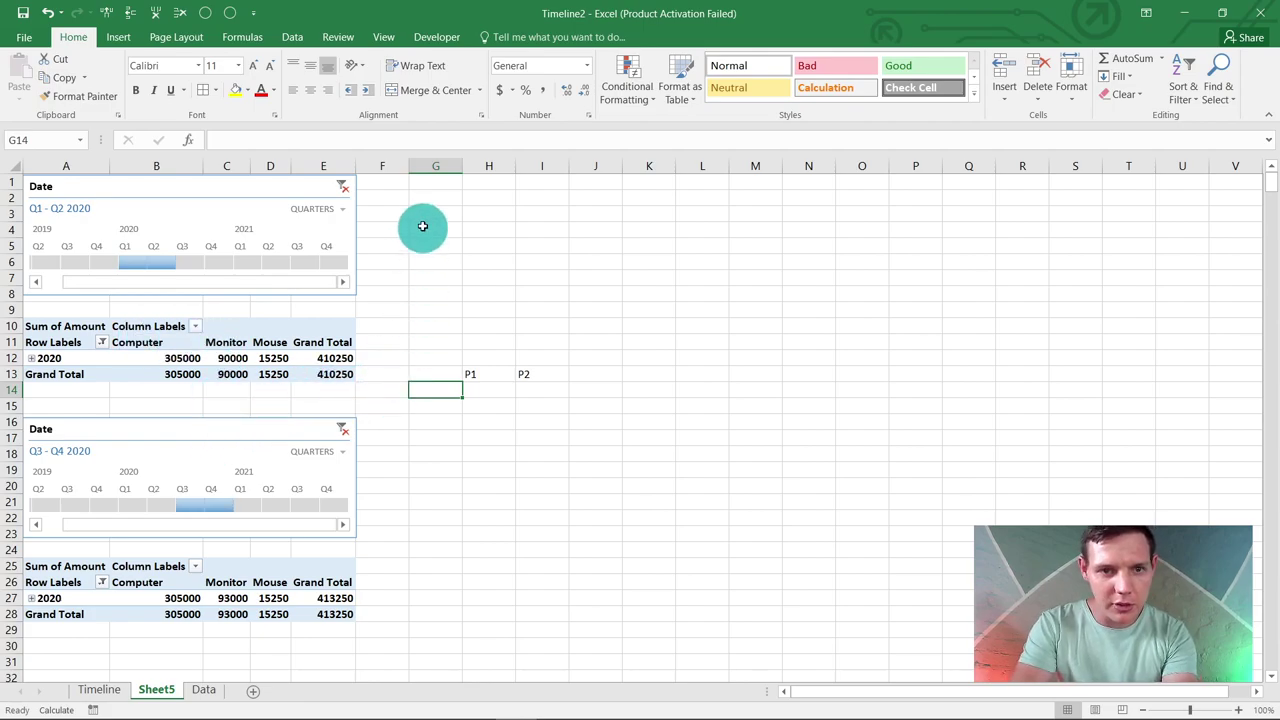
type("=")
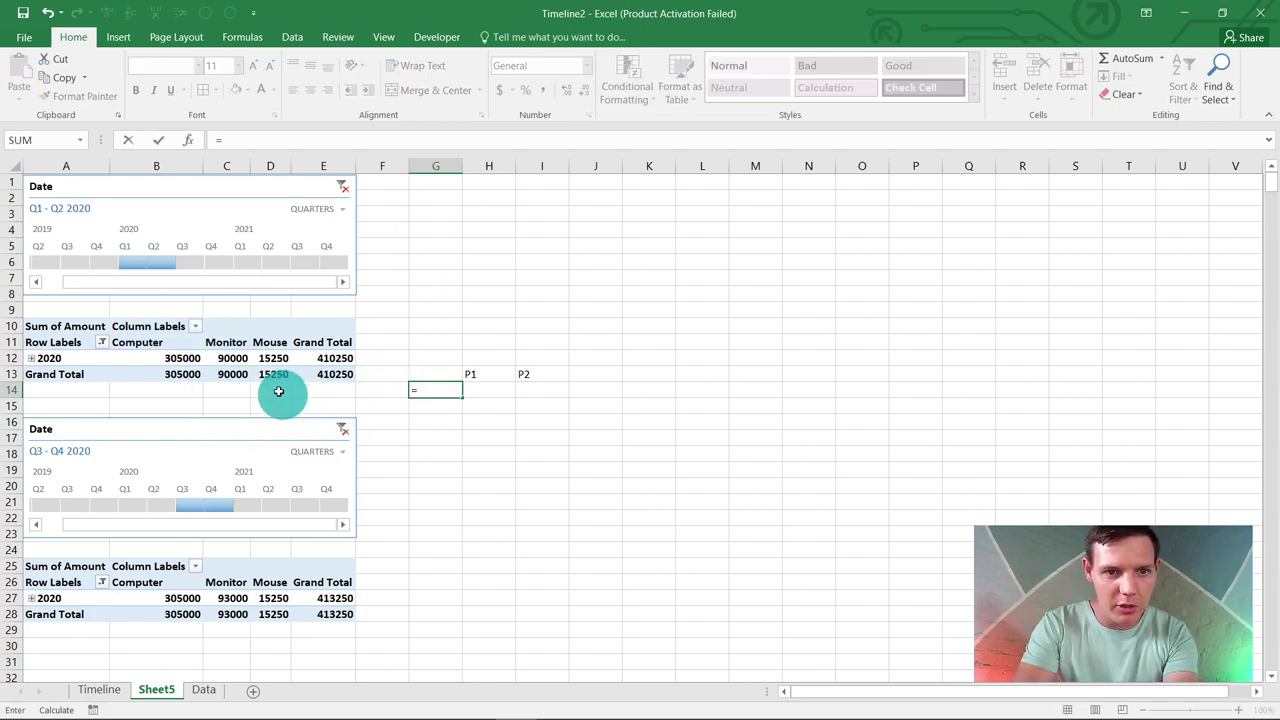
left_click(166, 343)
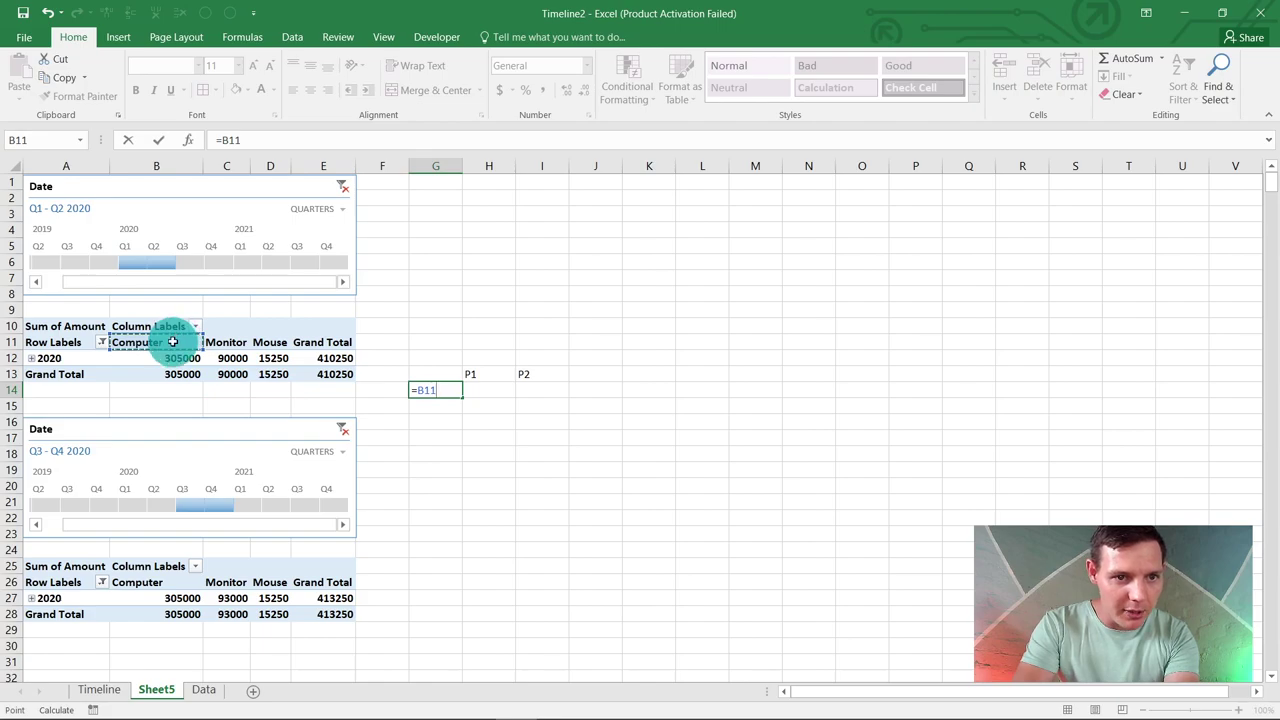
key("Return")
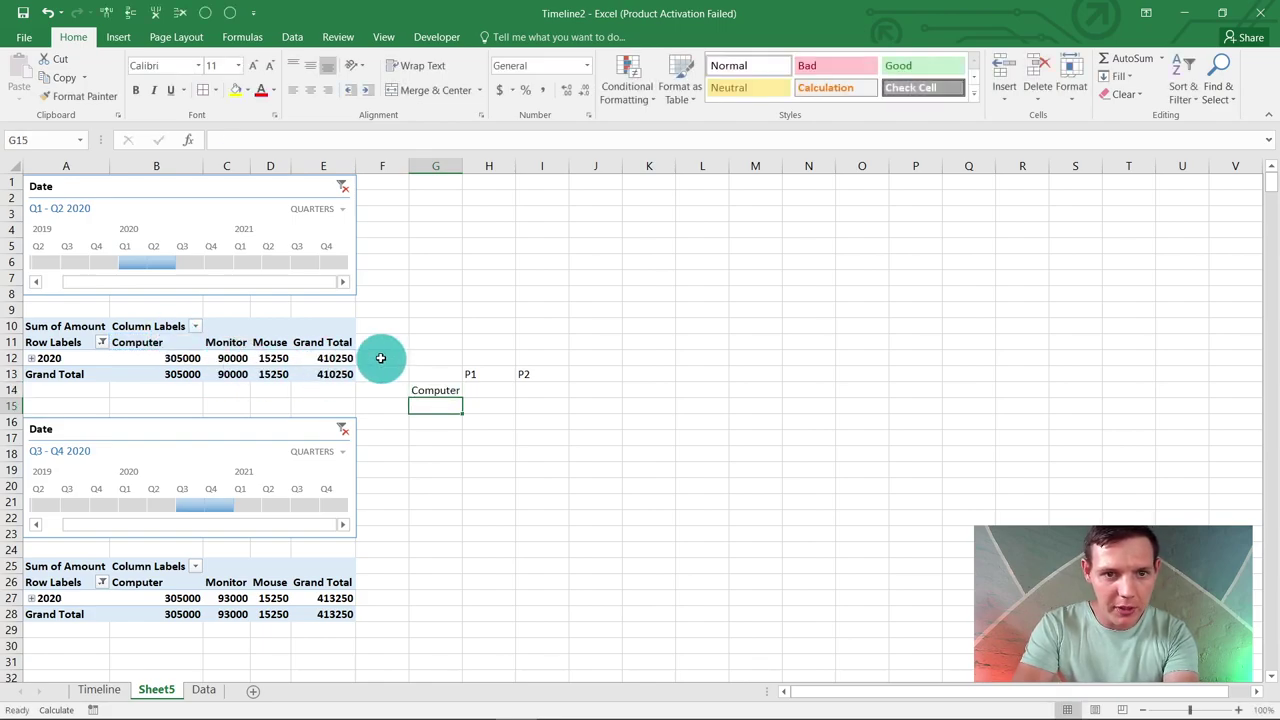
type("=")
key("Return")
type("=")
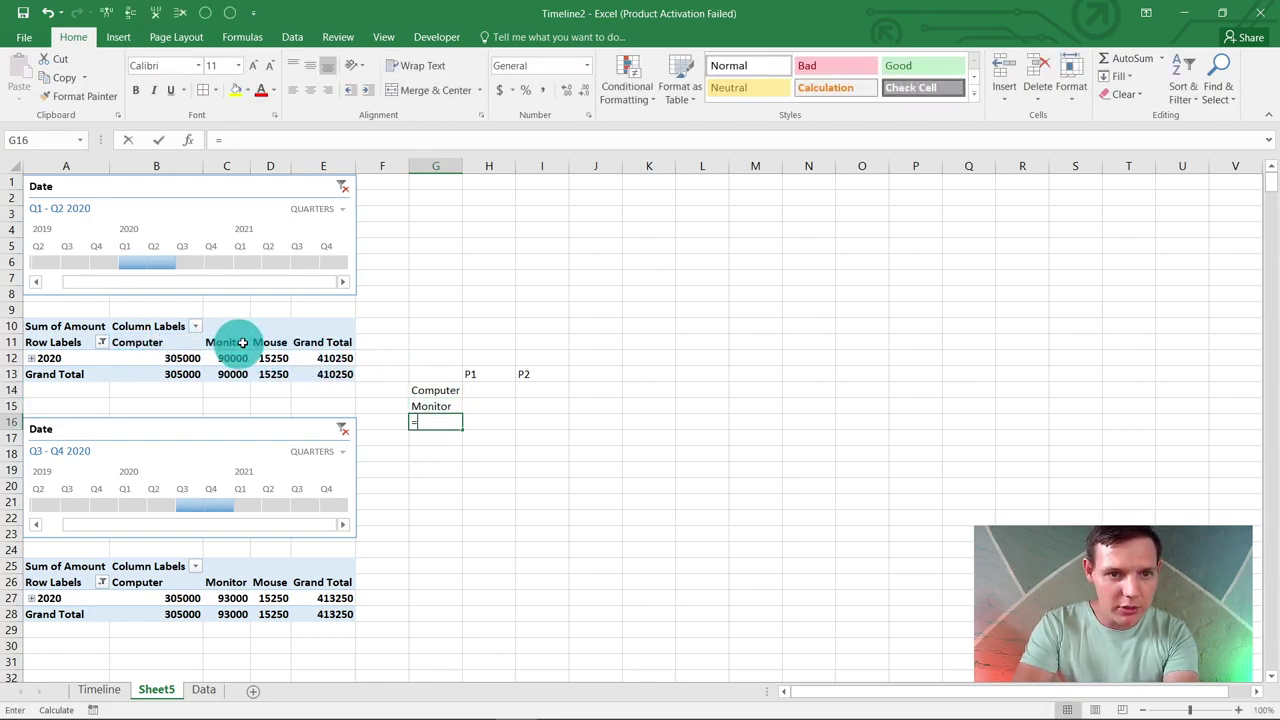
left_click(268, 342)
key("Return")
type("=")
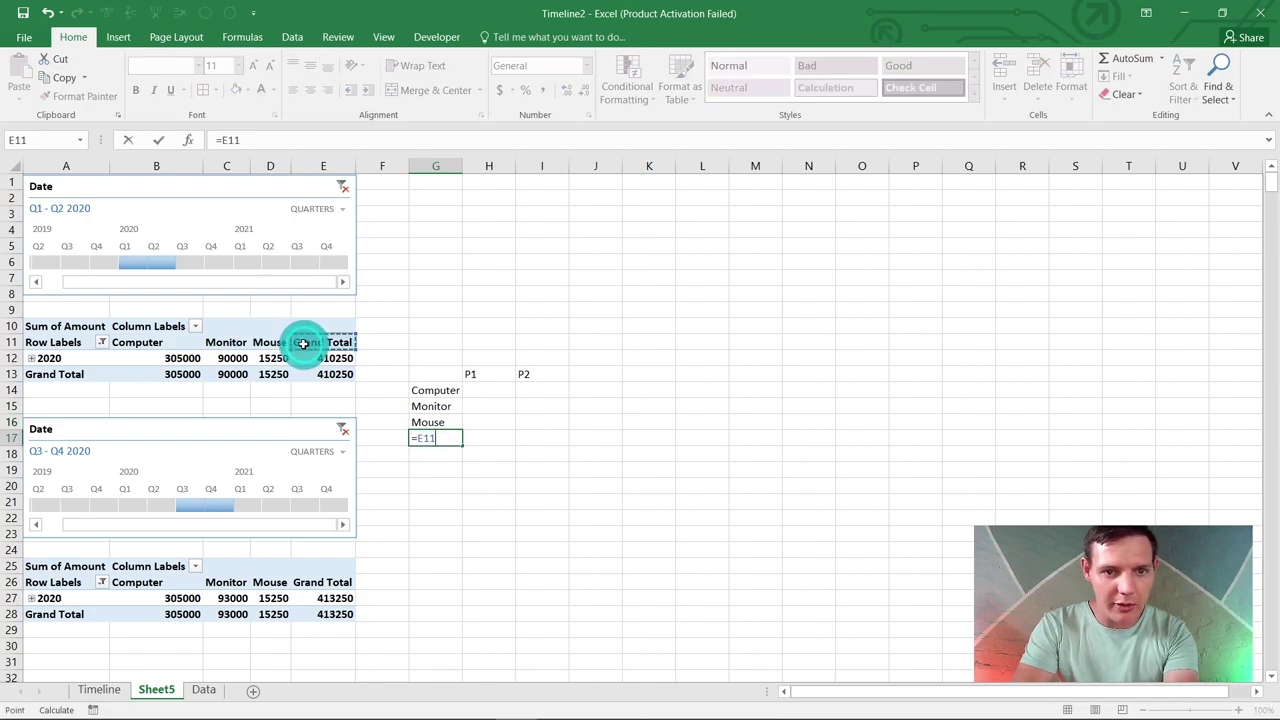
key("Return")
double_click(462, 166)
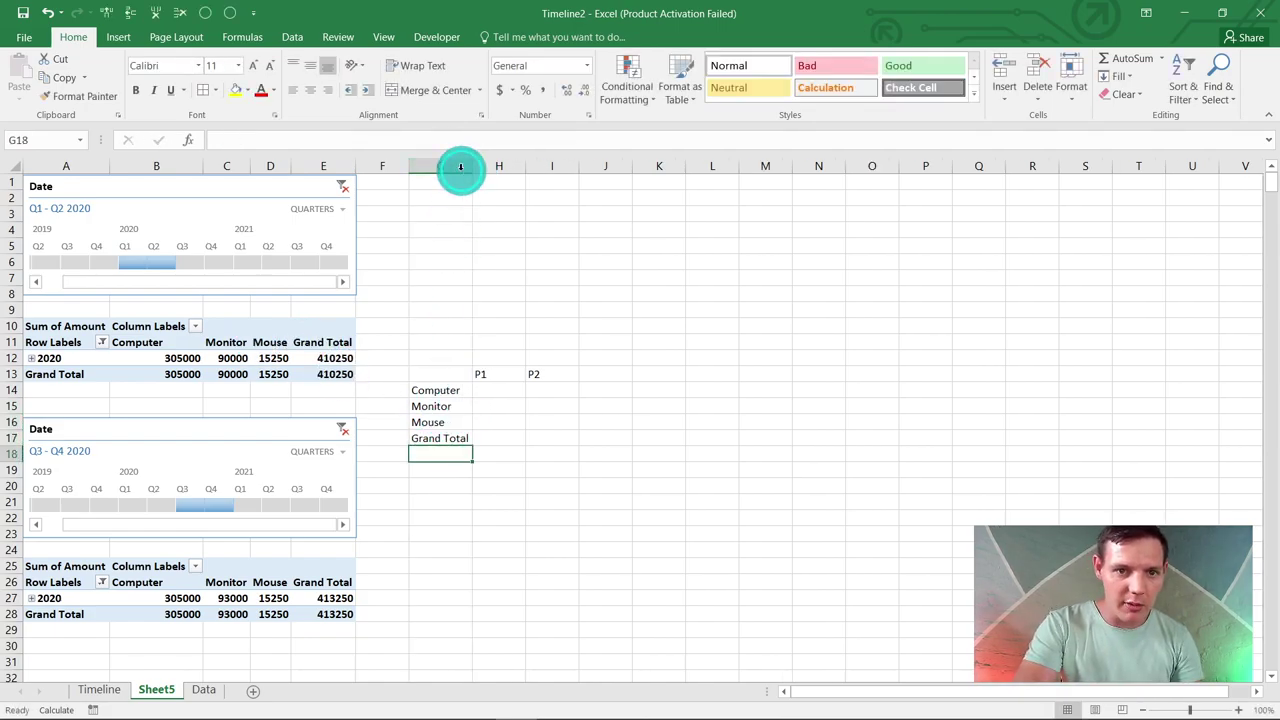
- Link H14:H17 to the first pivot's amounts: 305000, 90000, 15250 and 410250
left_click(497, 391)
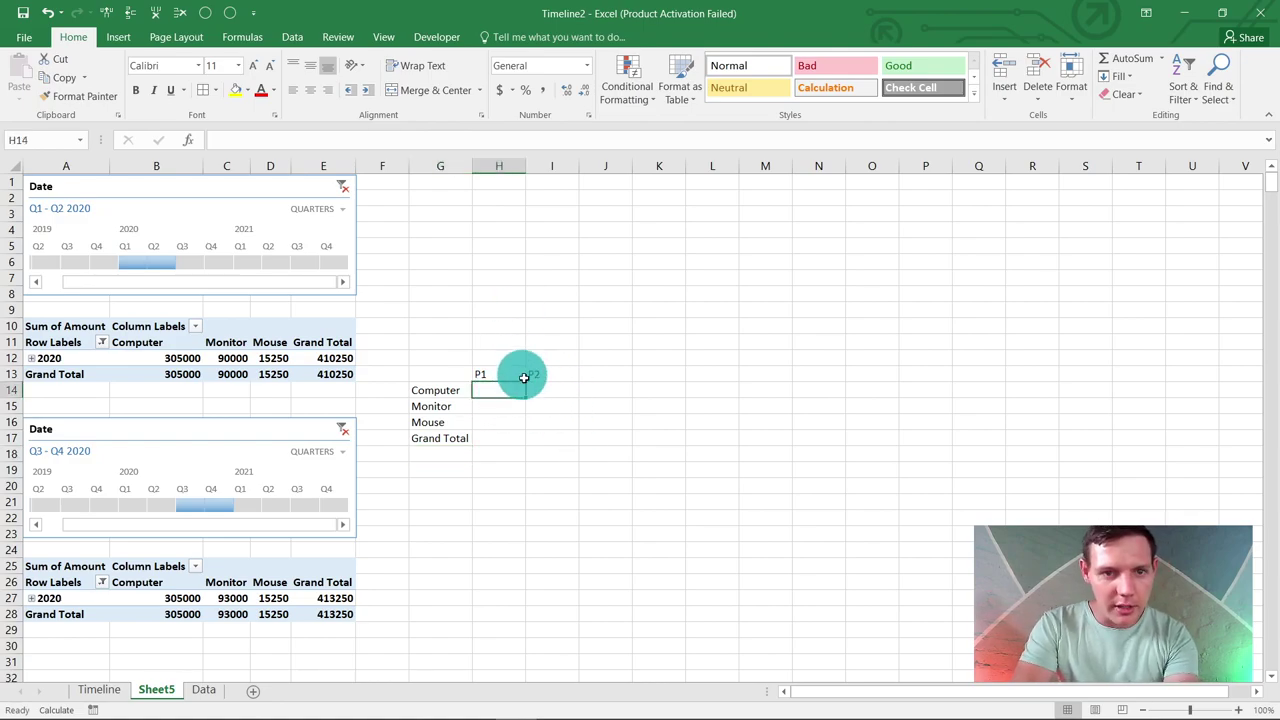
type("=")
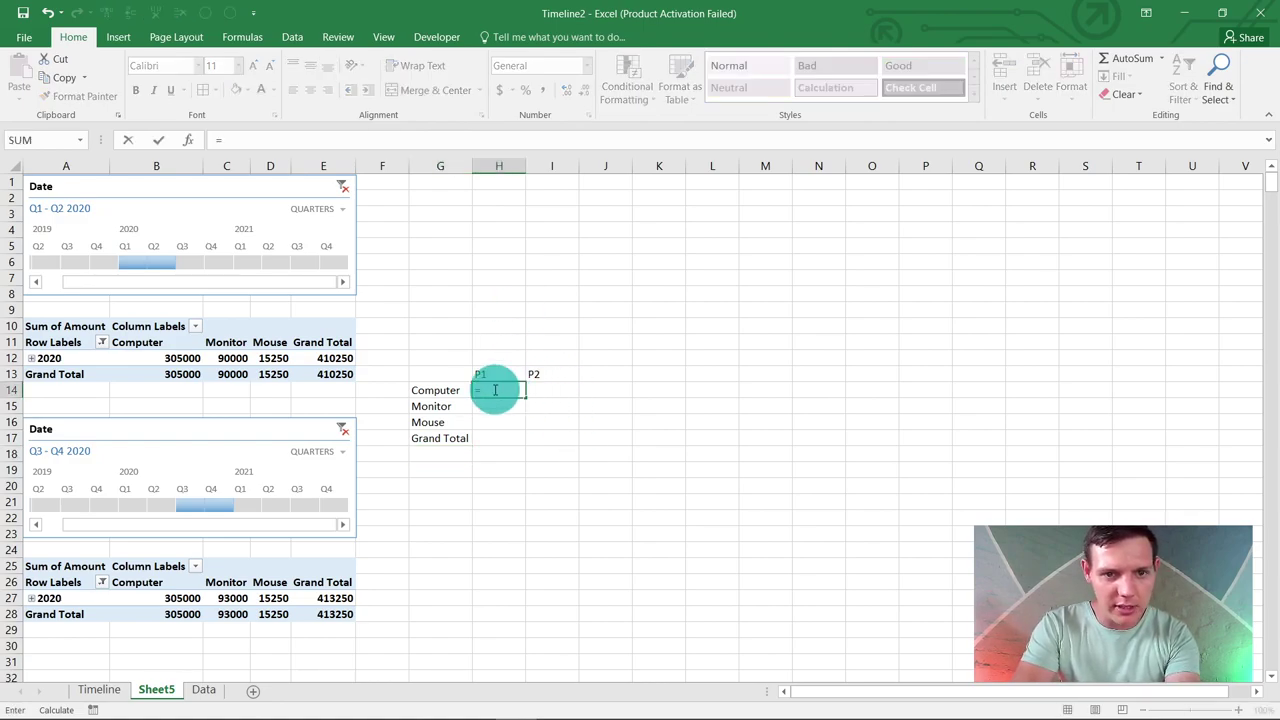
left_click(188, 359)
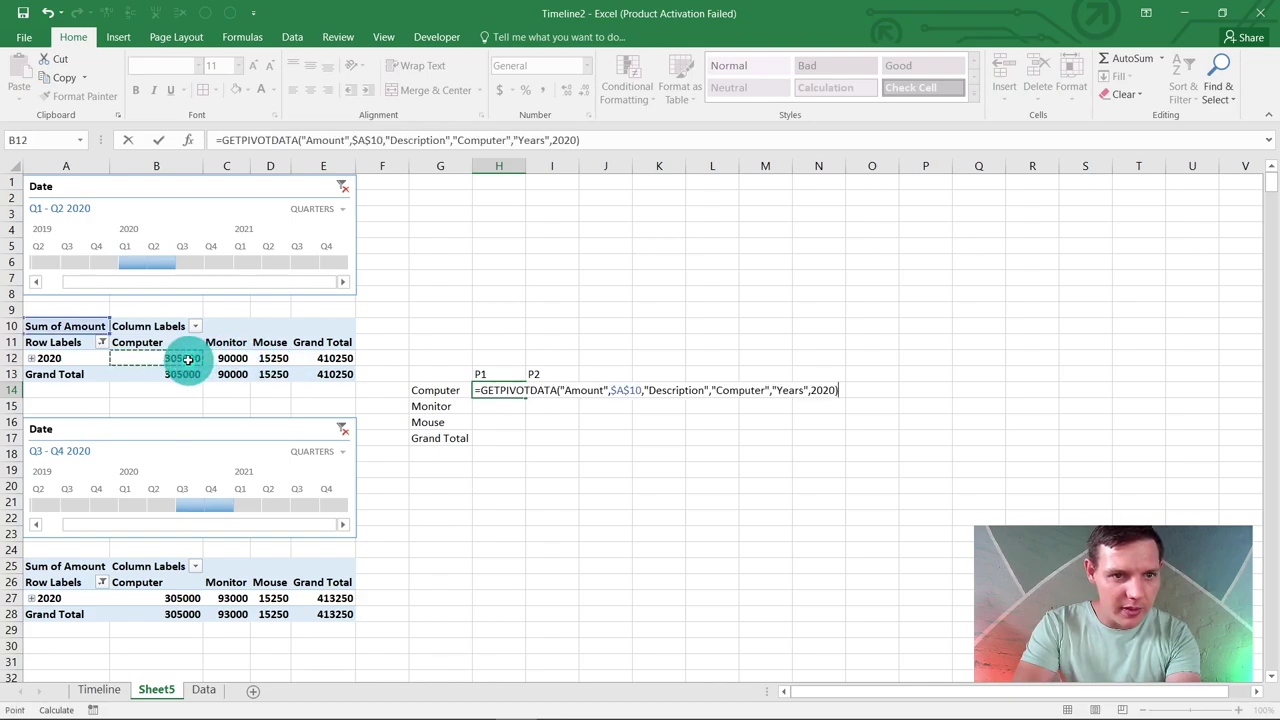
key("Return")
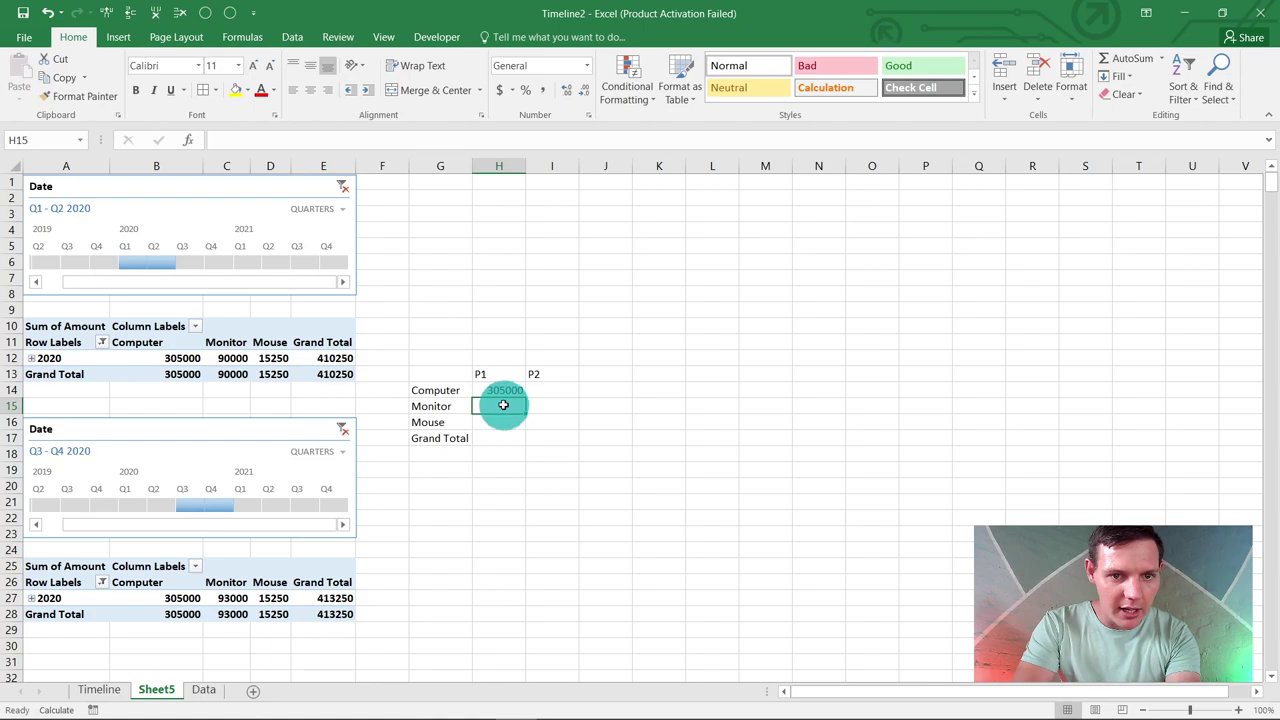
type("=")
left_click(232, 362)
key("Return")
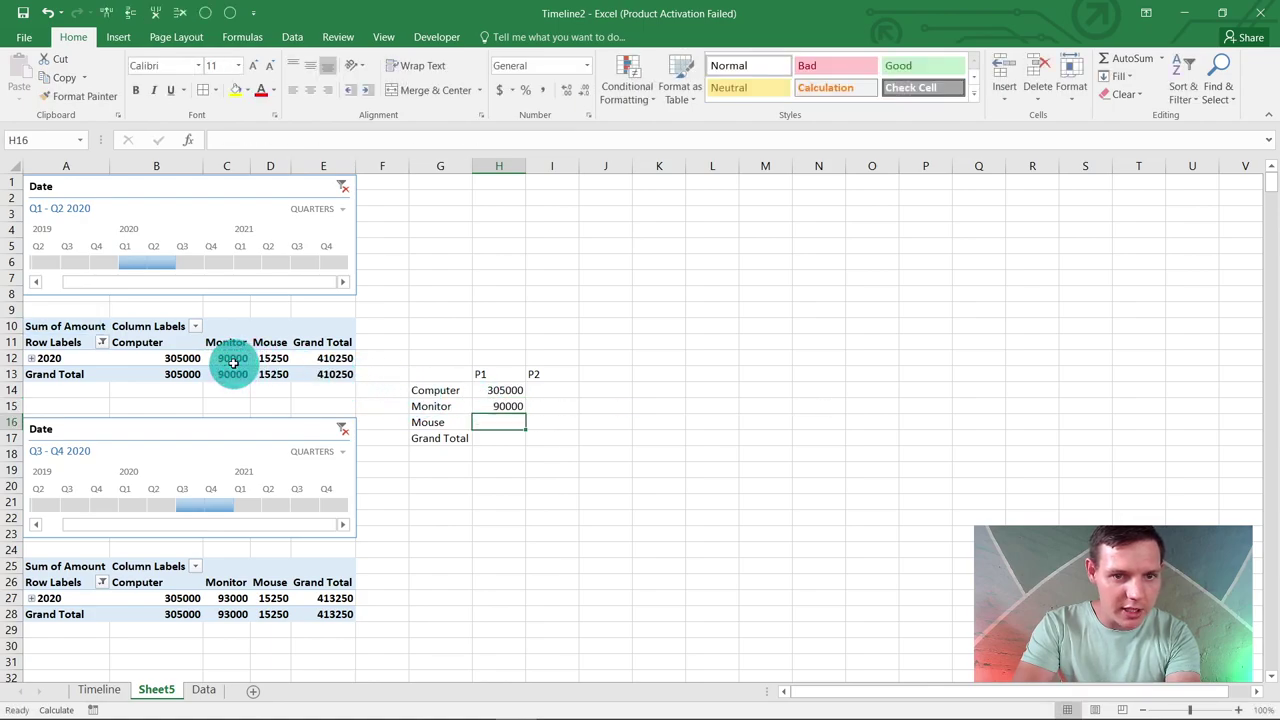
type("=")
left_click(270, 358)
key("Return")
type("=")
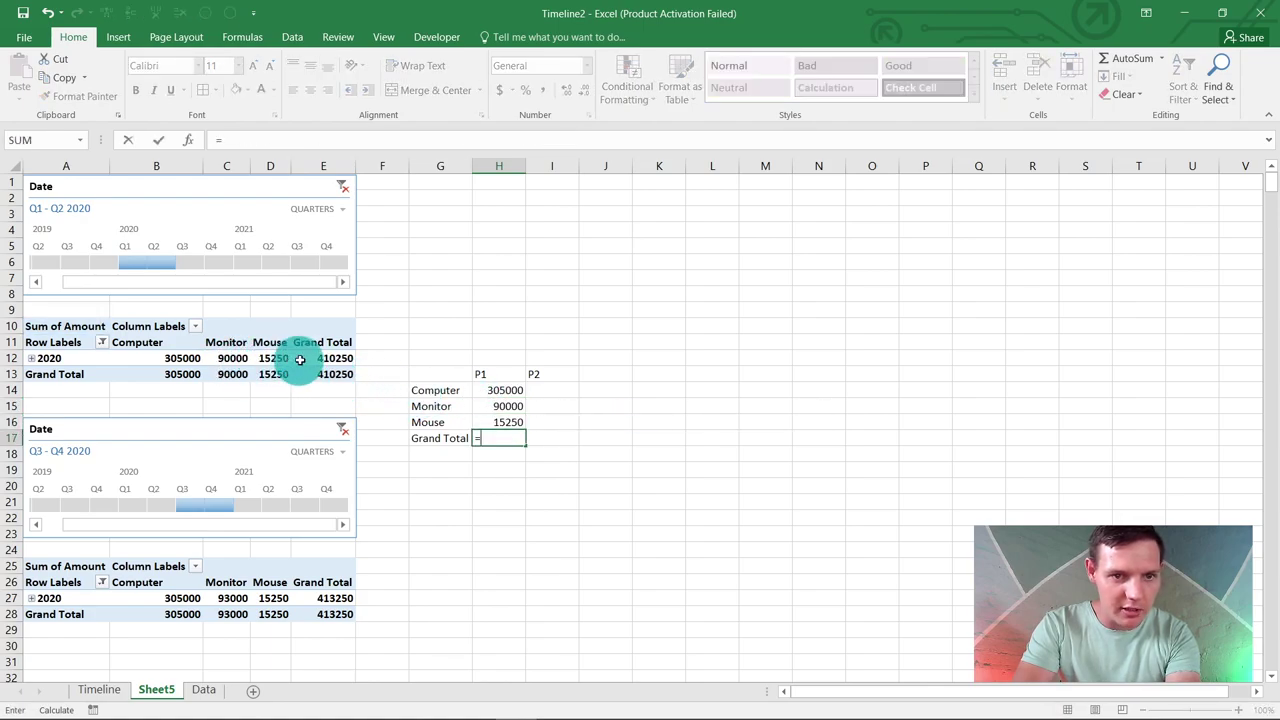
left_click(306, 358)
key("Return")
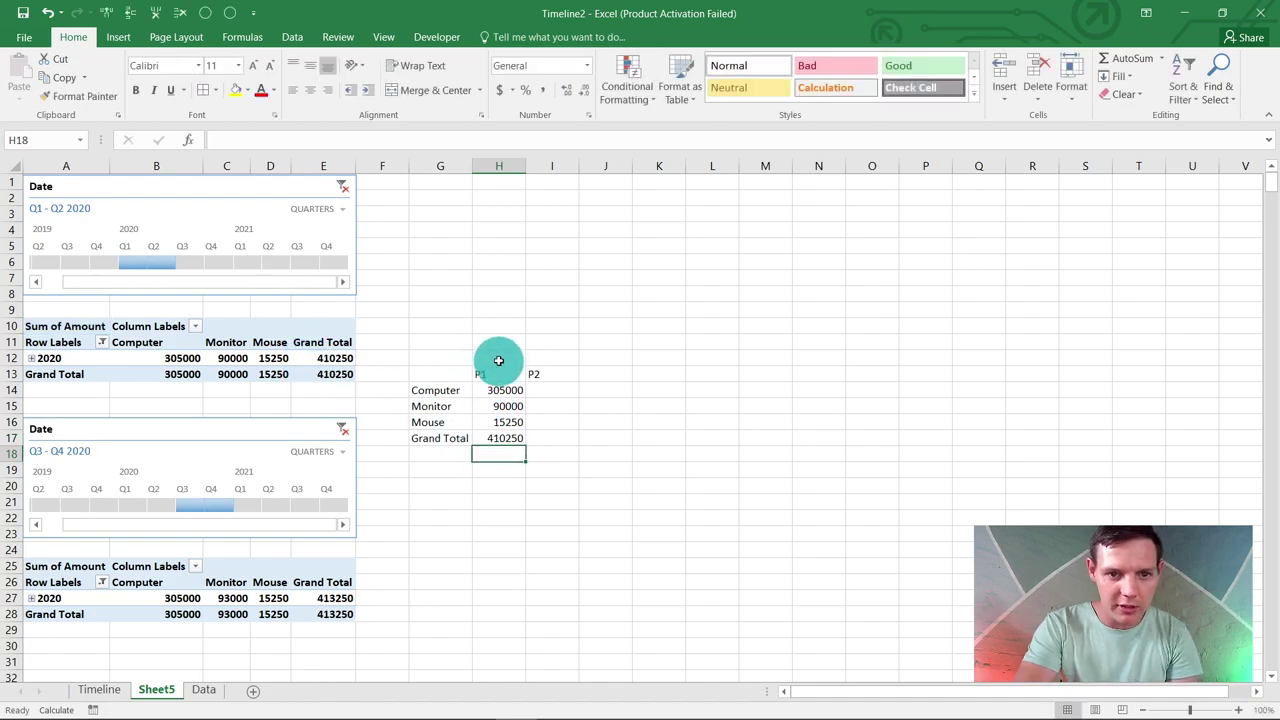
- Centre the P1 and P2 headings in H13:I13
left_click_drag(497, 378, 548, 376)
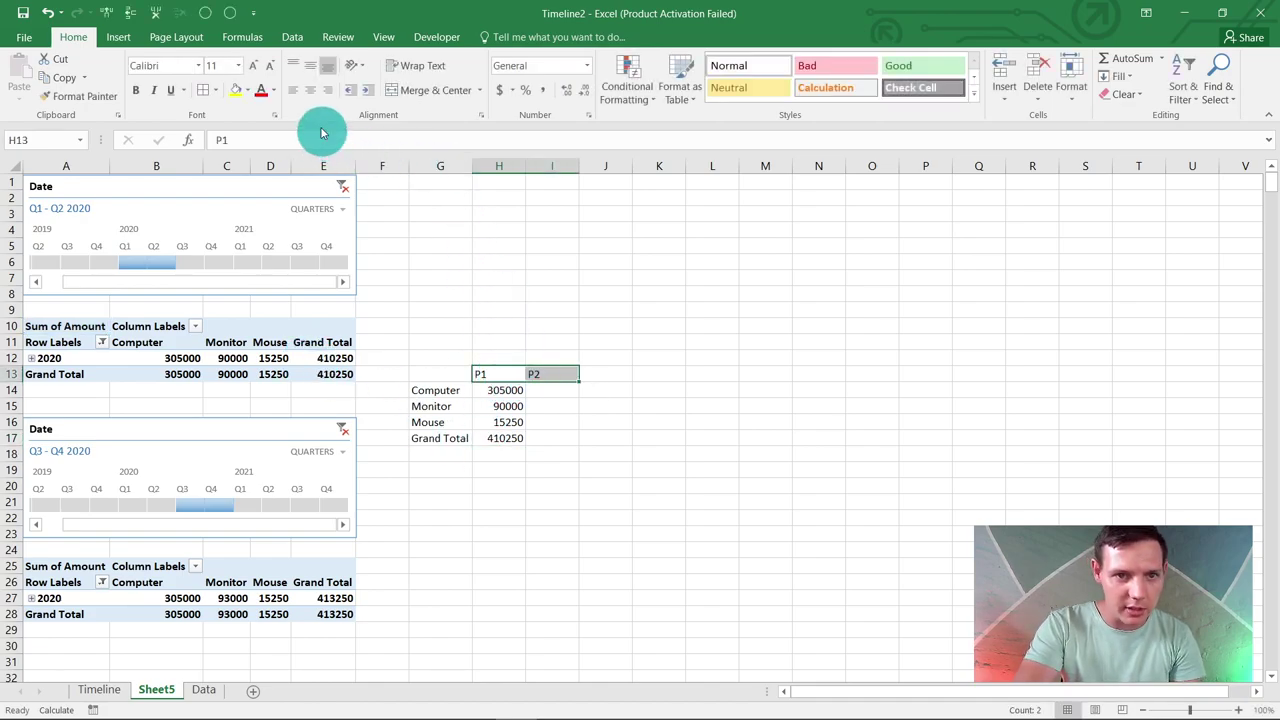
left_click(310, 90)
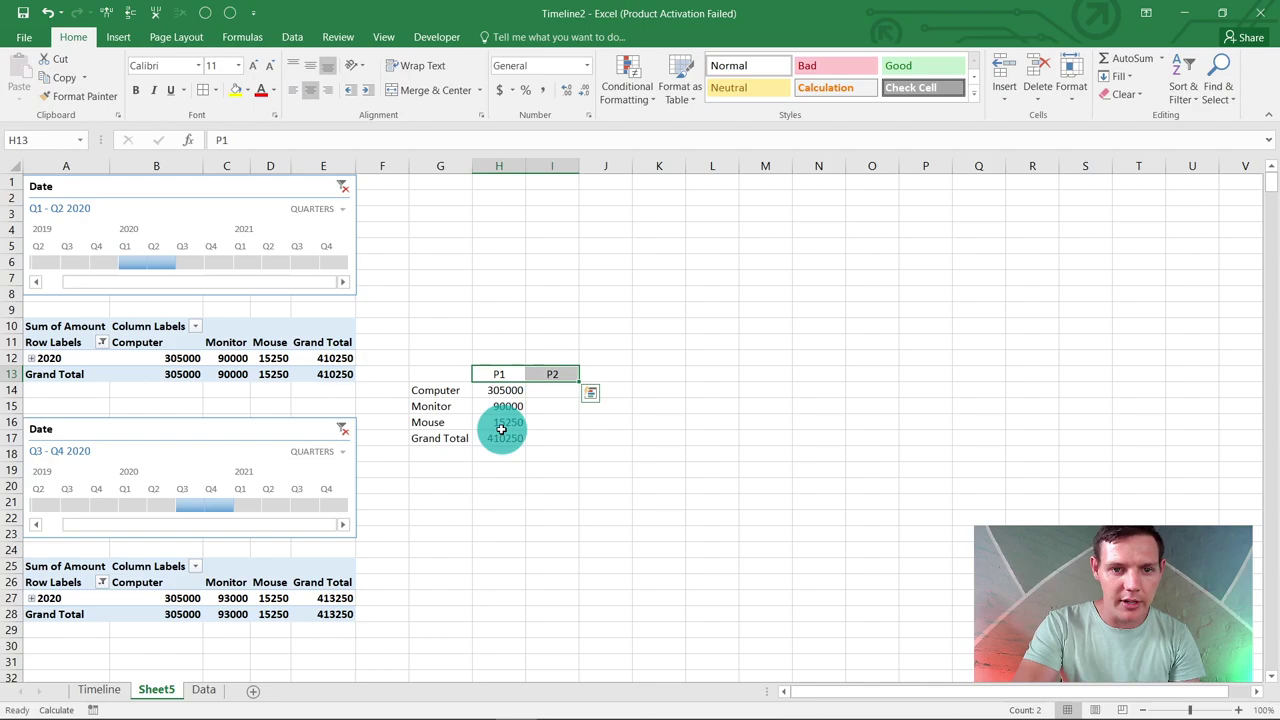
left_click(556, 395)
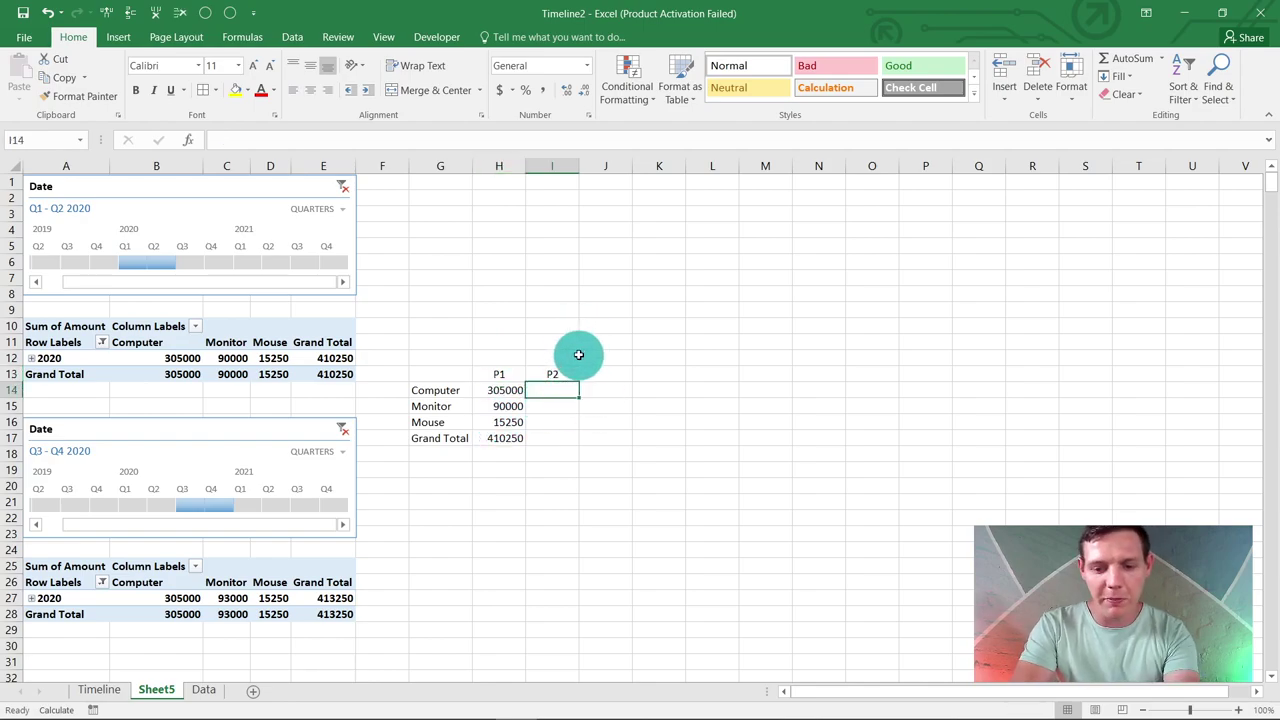
- Link I14:I17 to the lower pivot's Computer, Monitor, Mouse and Grand Total amounts (305000, 93000, 15250, 413250)
type("=")
left_click(179, 598)
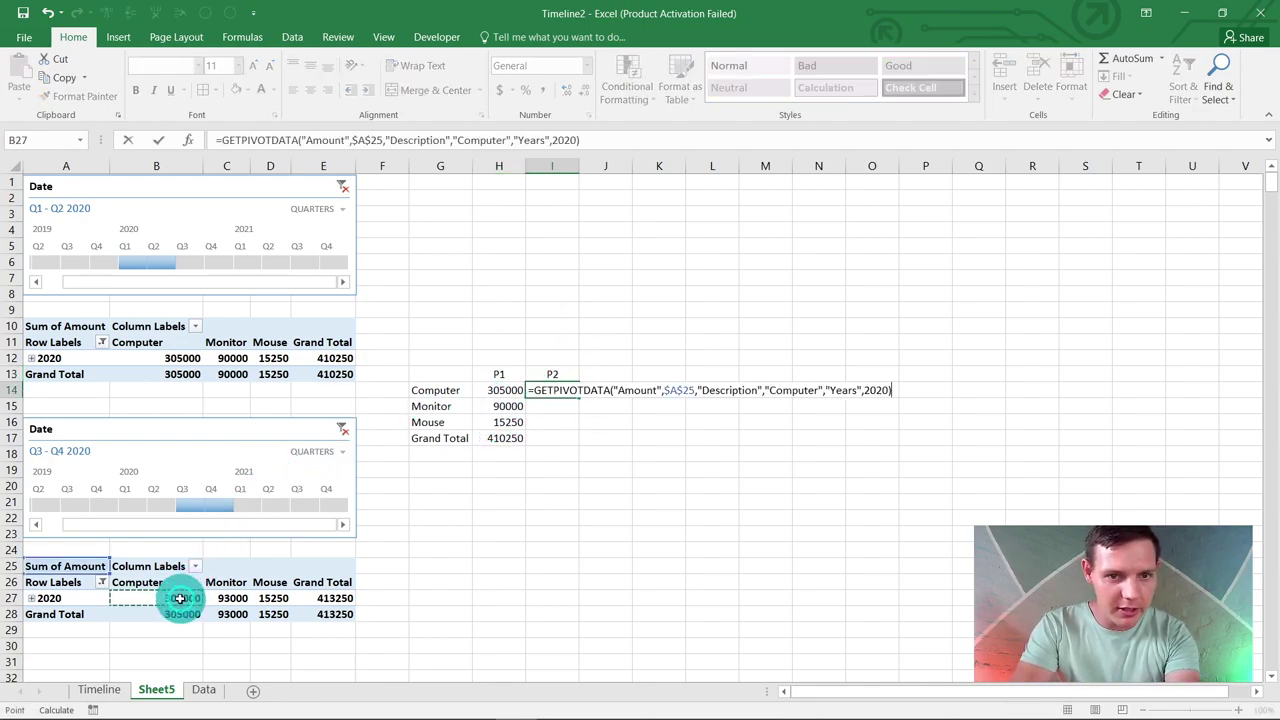
key("Return")
type("=")
left_click(214, 598)
key("Return")
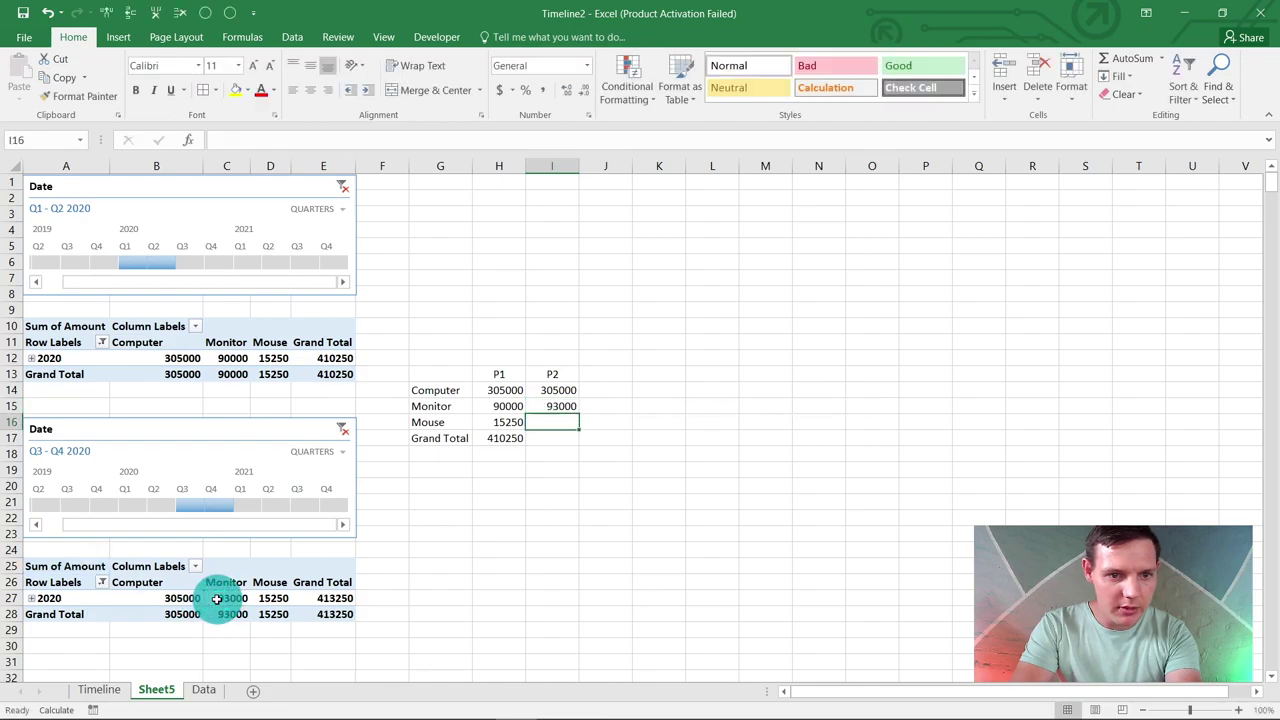
type("=")
left_click(272, 598)
key("Return")
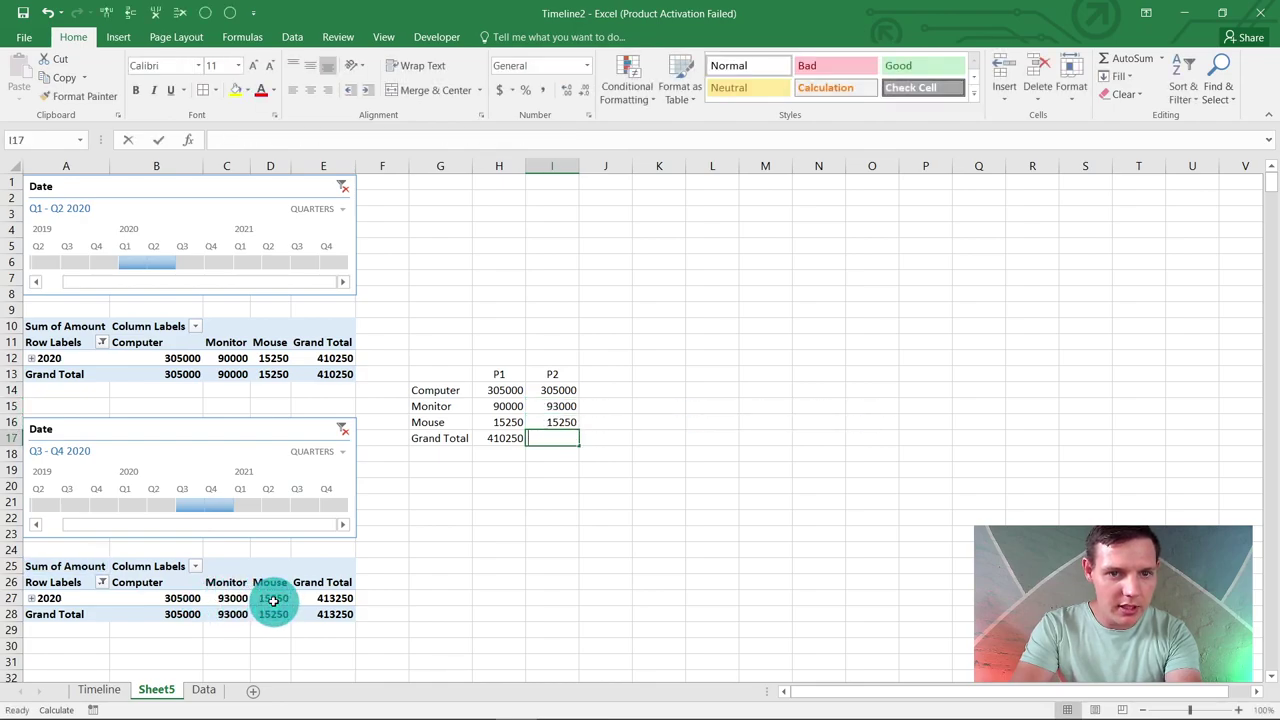
type("=")
left_click(322, 598)
key("Return")
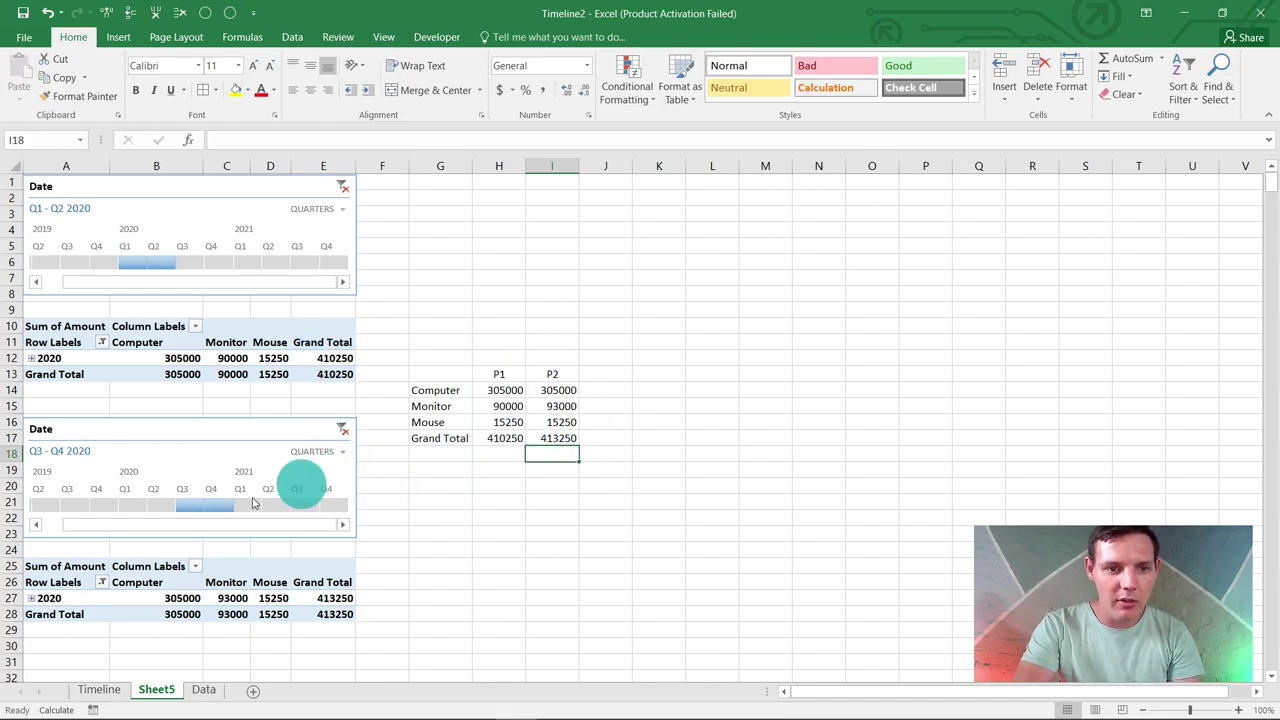
- Shift the lower timeline's selected period to test whether the P2 column updates
mouse_move(209, 513)
left_click_drag(224, 513, 186, 506)
left_click(437, 514)
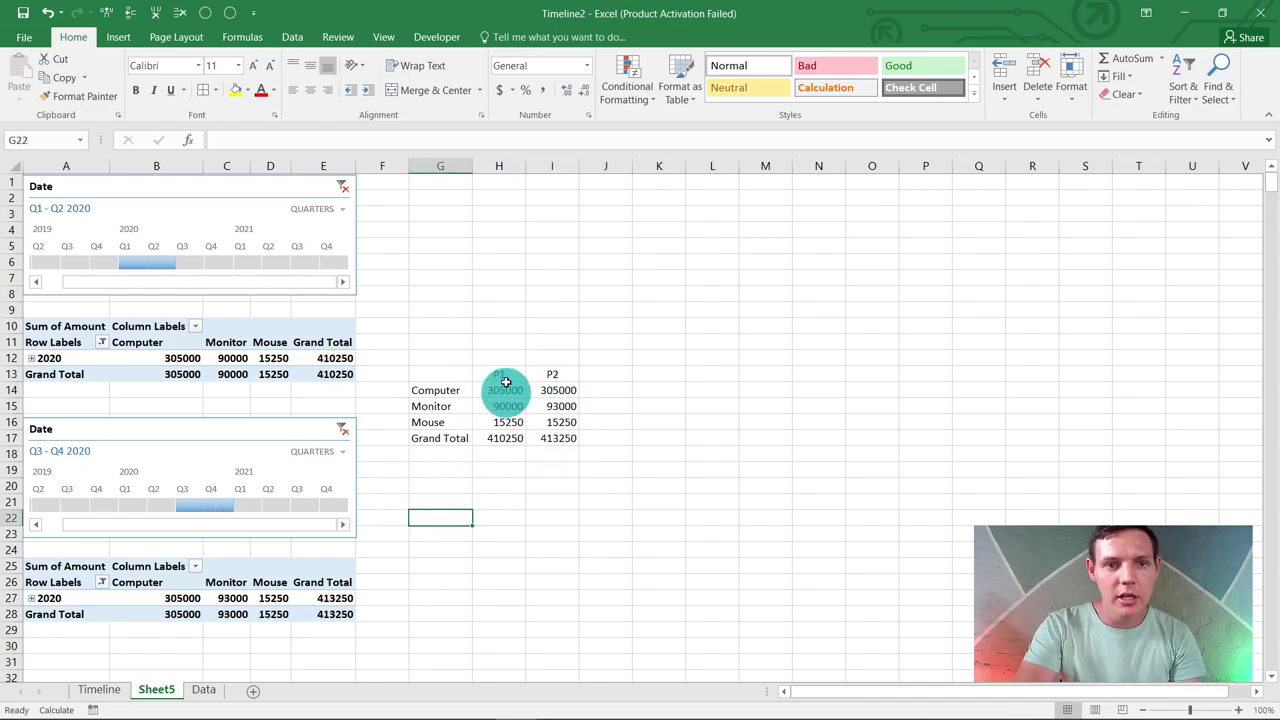
- Switch workbook calculation from manual to Automatic under Formulas > Calculation Options
left_click(292, 38)
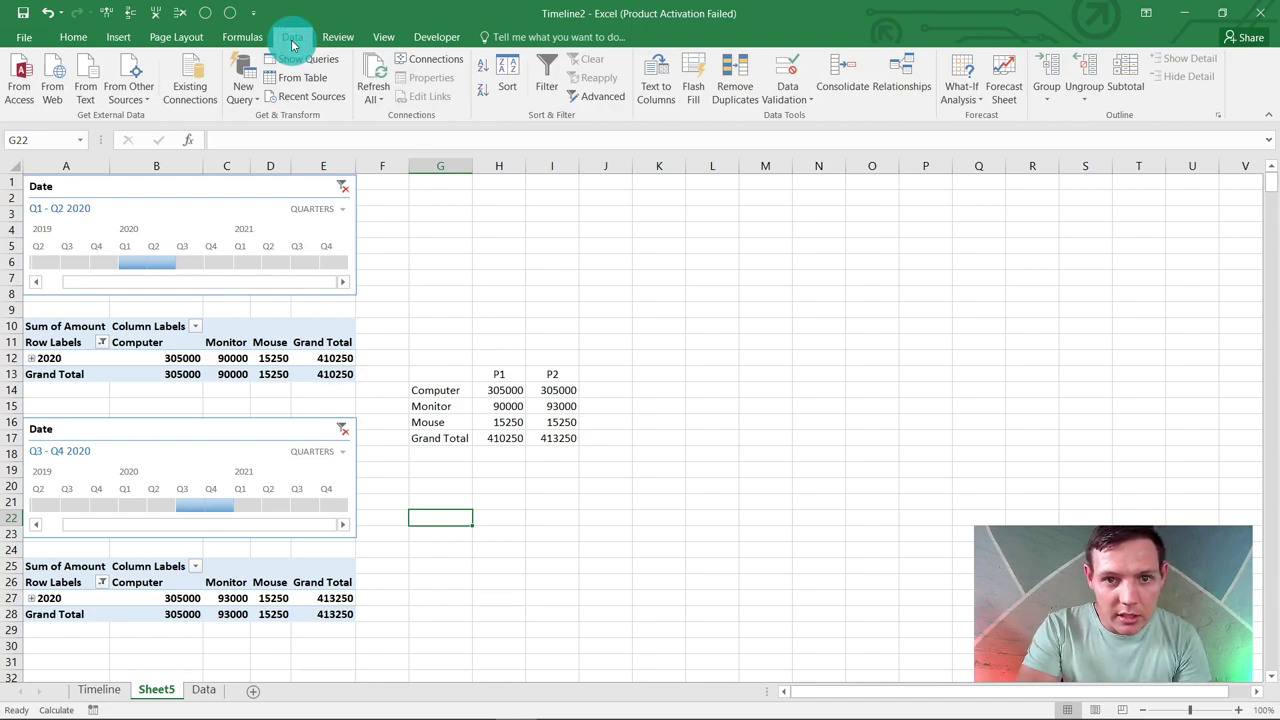
left_click(250, 44)
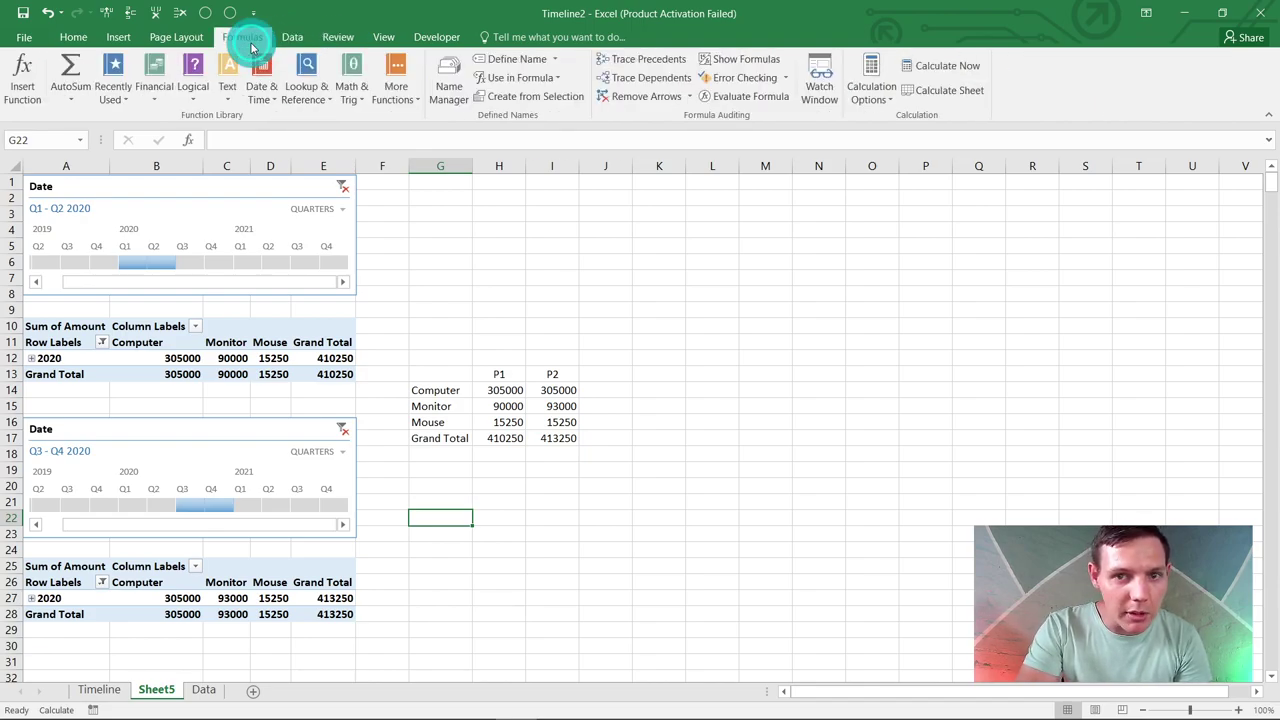
left_click(872, 88)
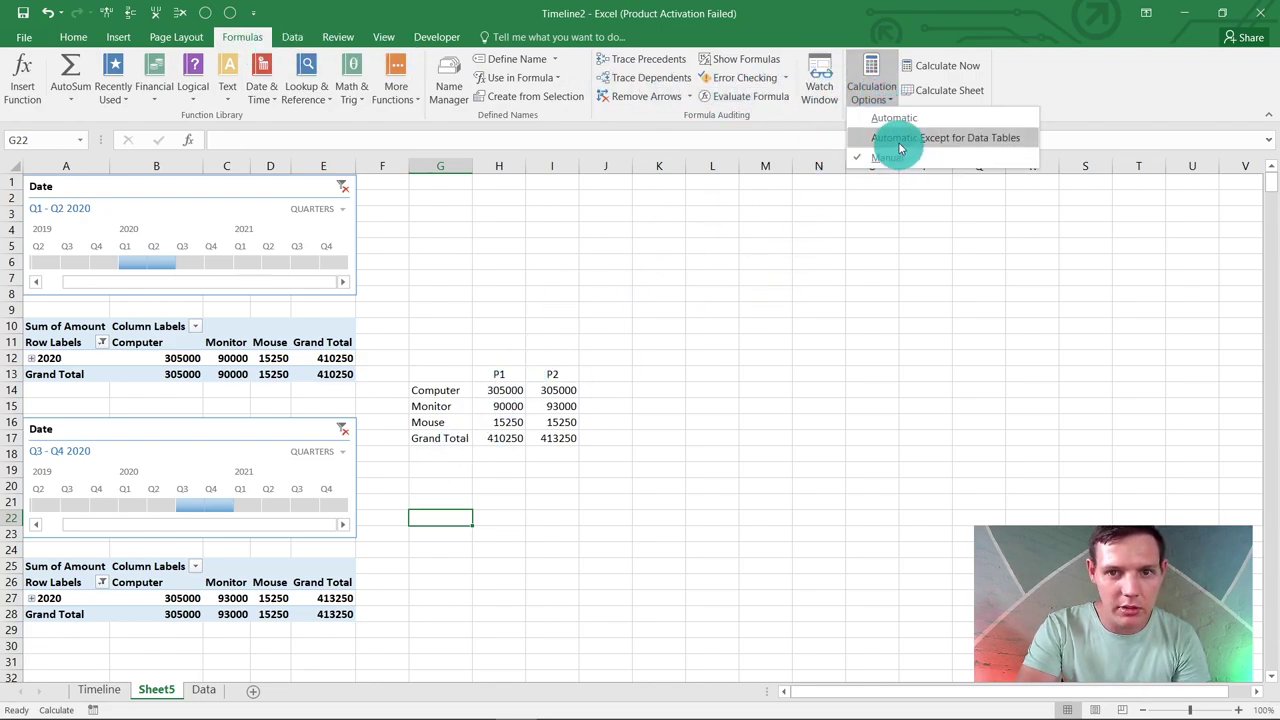
left_click(895, 119)
- Extend the lower timeline period to Q3 - Q4 2020 to confirm P2 recalculates
left_click(712, 390)
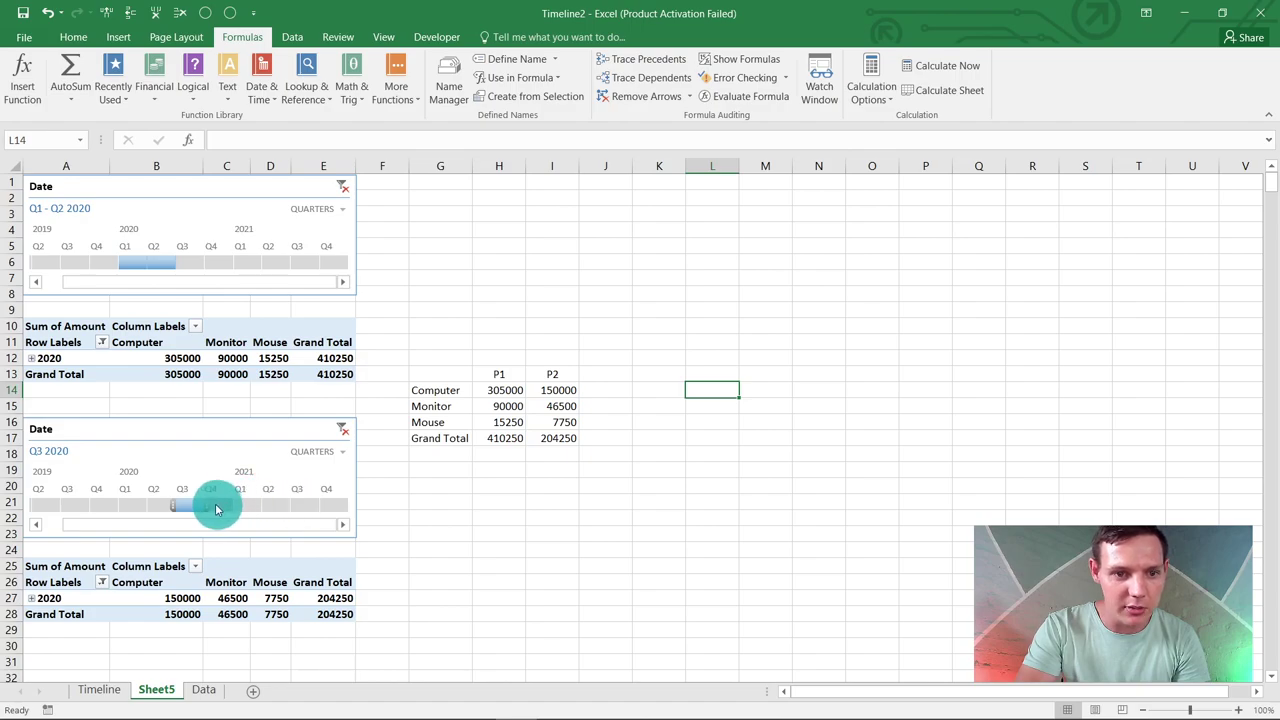
left_click_drag(208, 506, 227, 505)
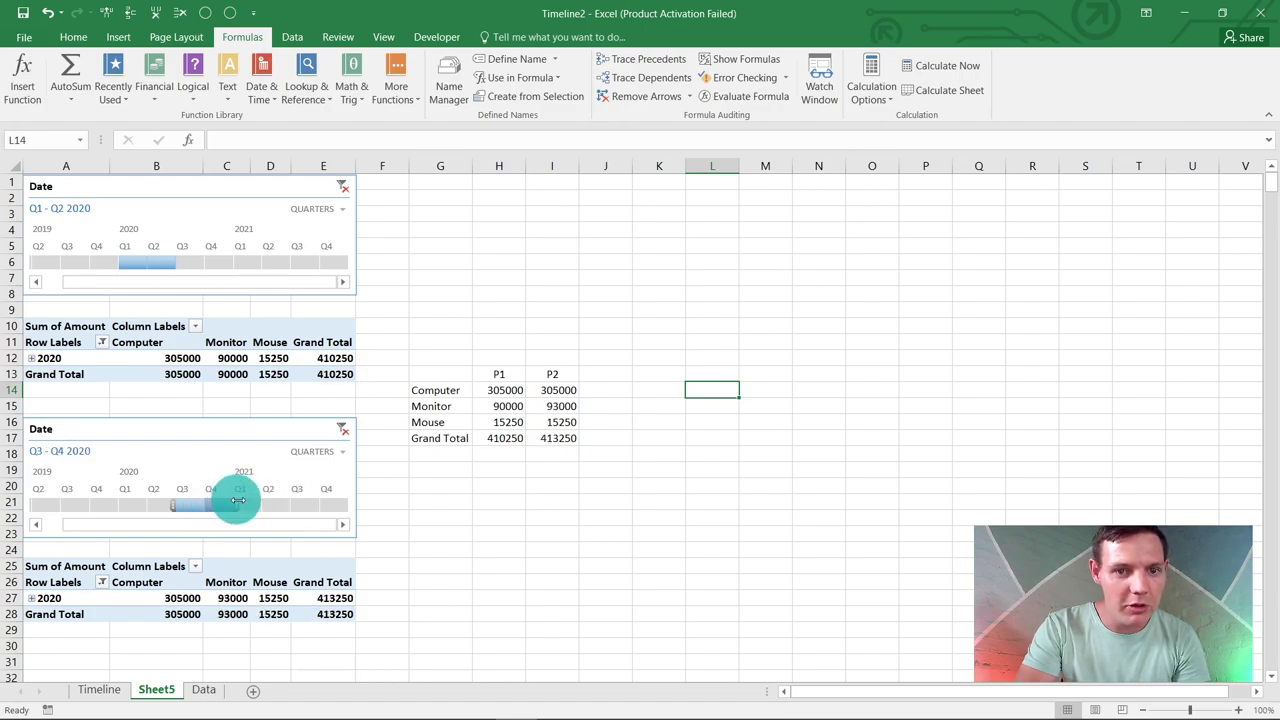
left_click(555, 545)
- Add 'Variance' and 'Variance %' headers in J13:K13 and autofit column K
left_click(600, 376)
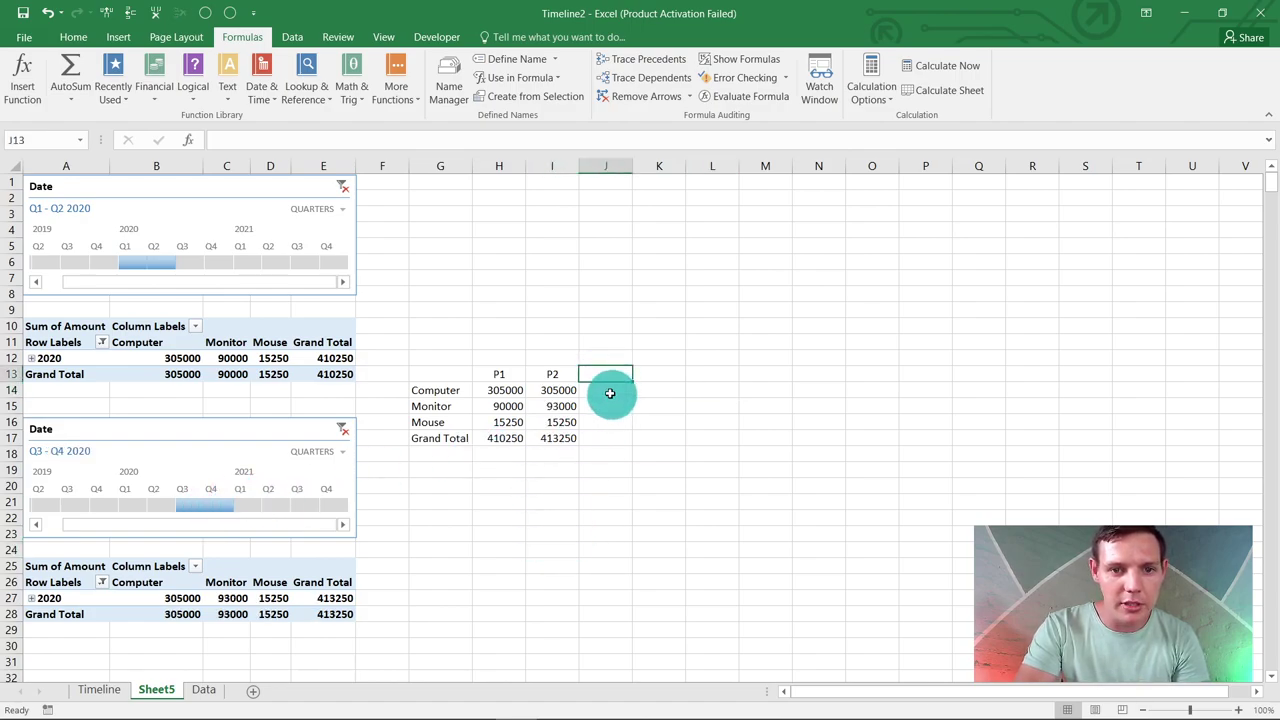
type("Variance")
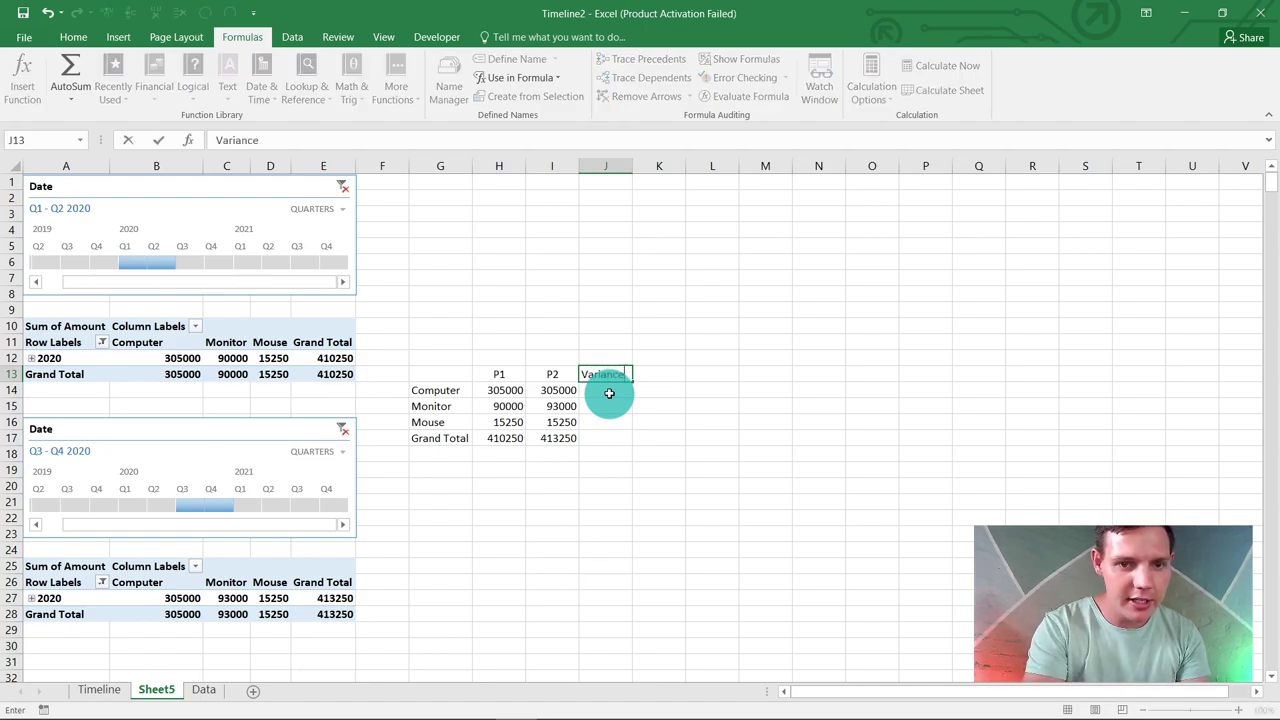
key("Tab")
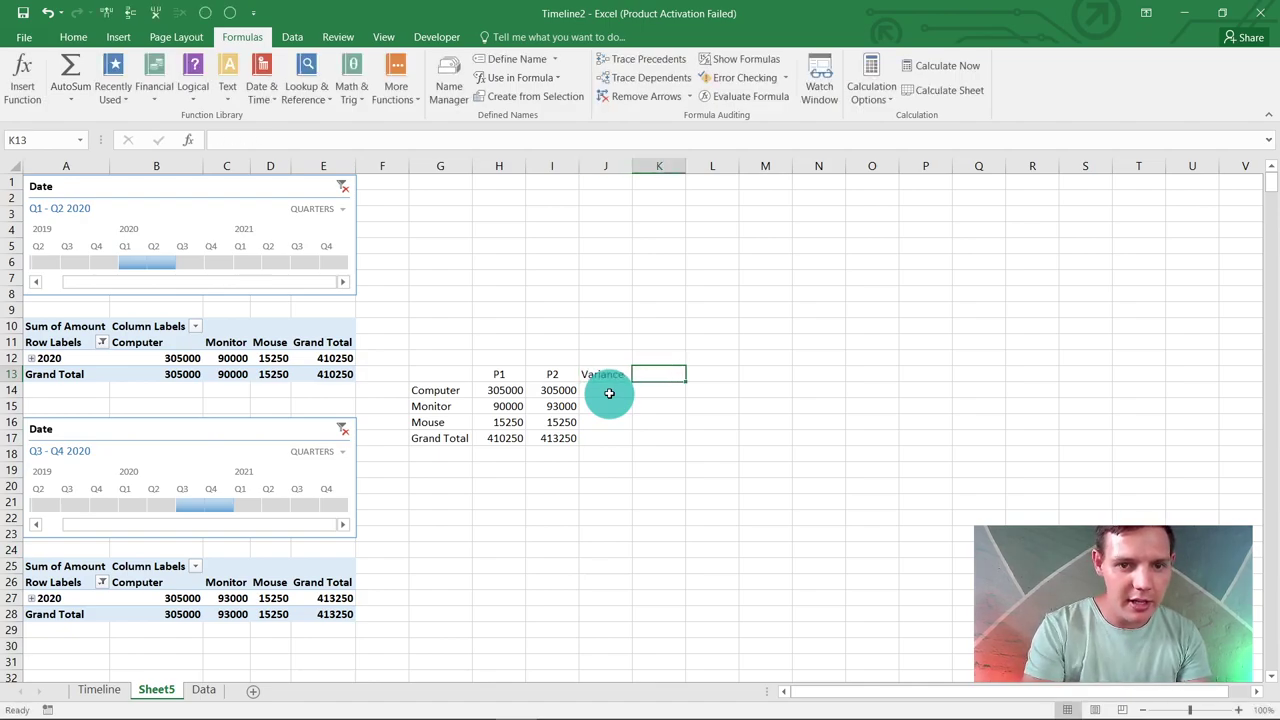
type("Variance %")
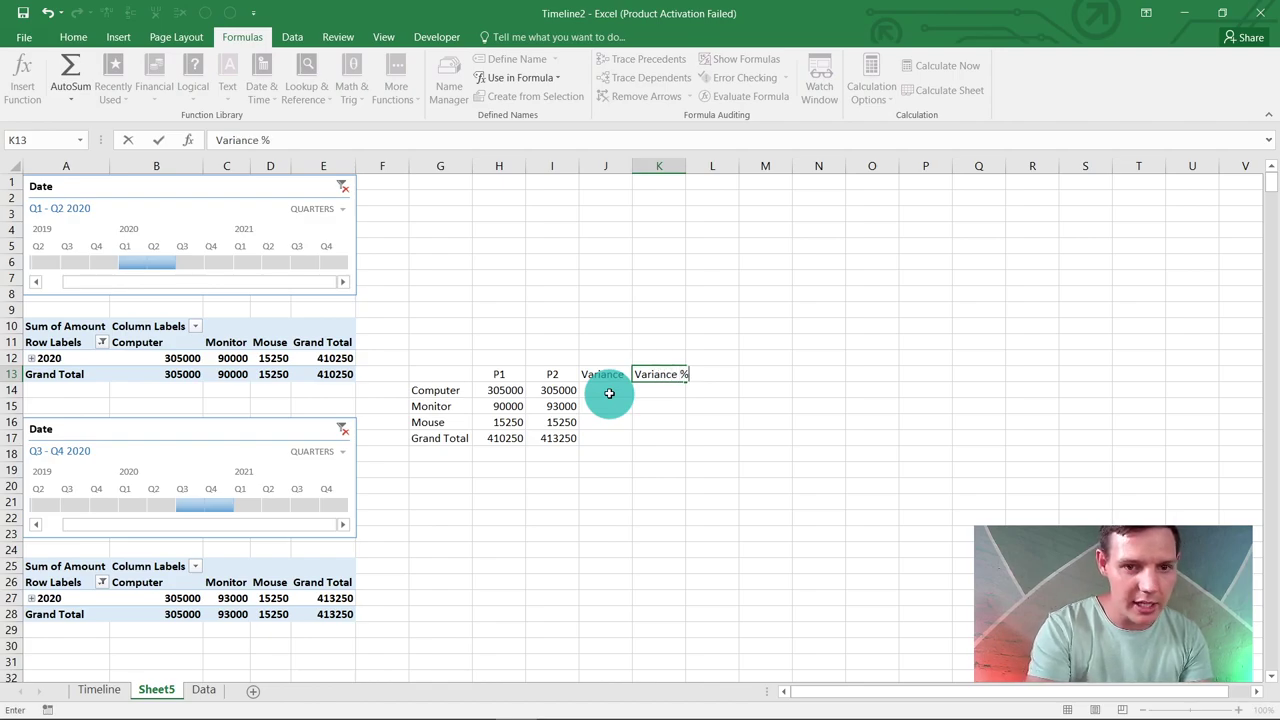
key("Tab")
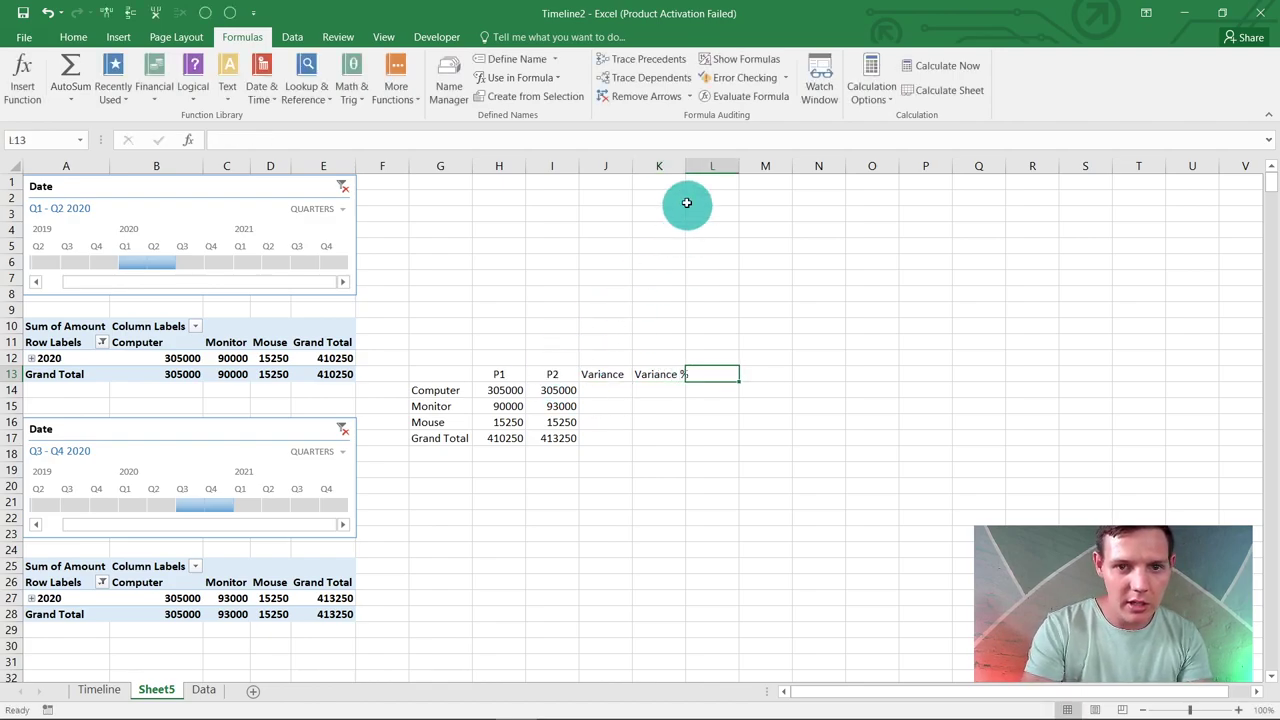
double_click(685, 166)
- Enter =I14-H14 in J14 and fill it down to J17, giving 0, 3000, 0, 3000
left_click(600, 391)
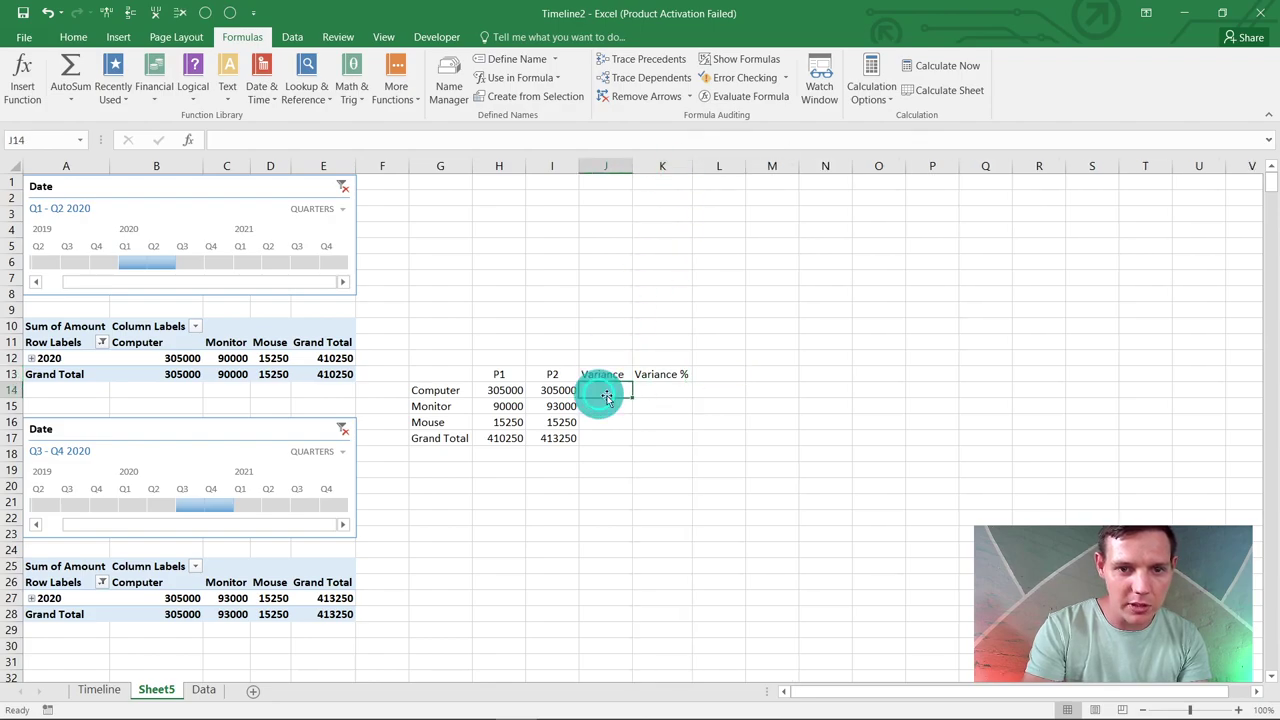
type("=")
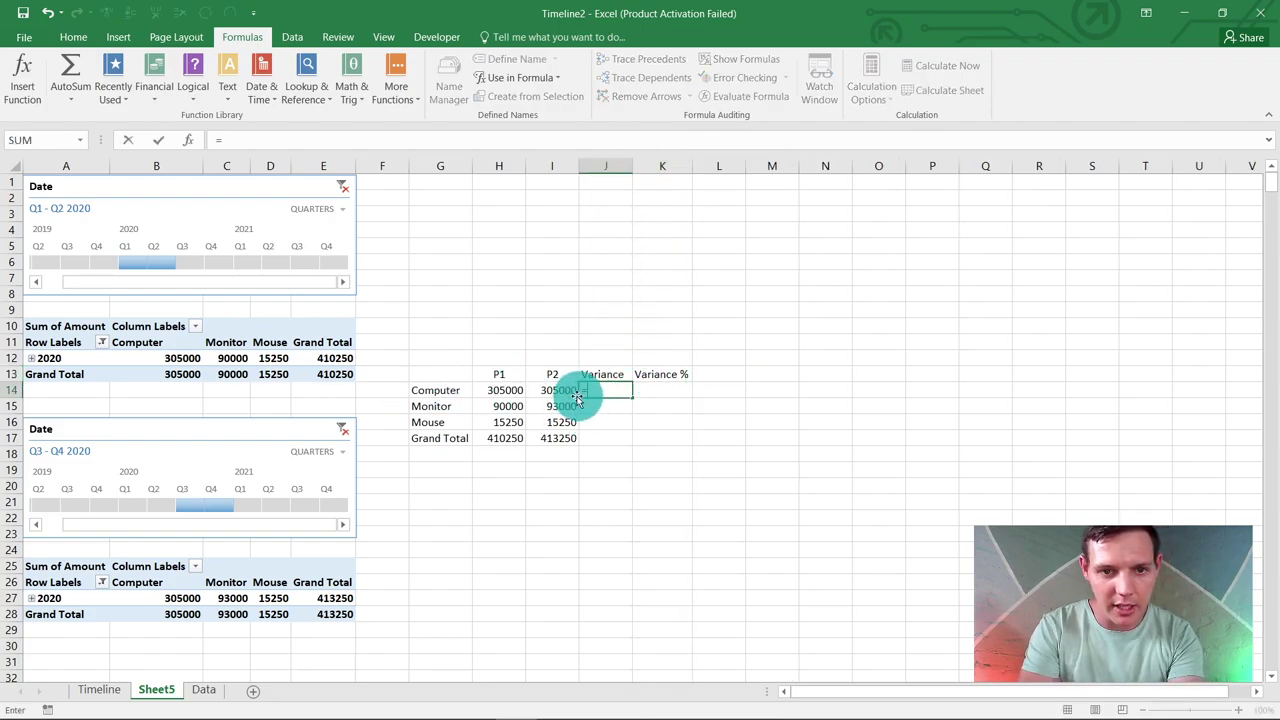
left_click(556, 390)
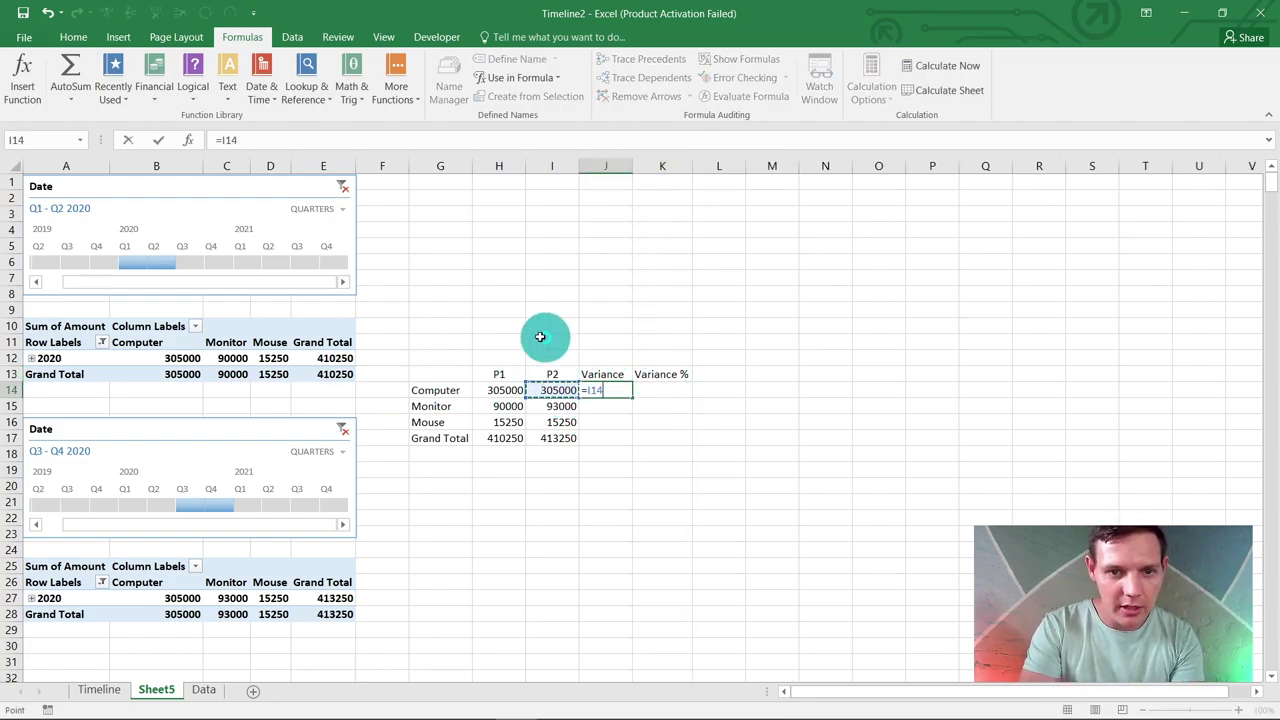
type("-")
key("Return")
left_click(620, 393)
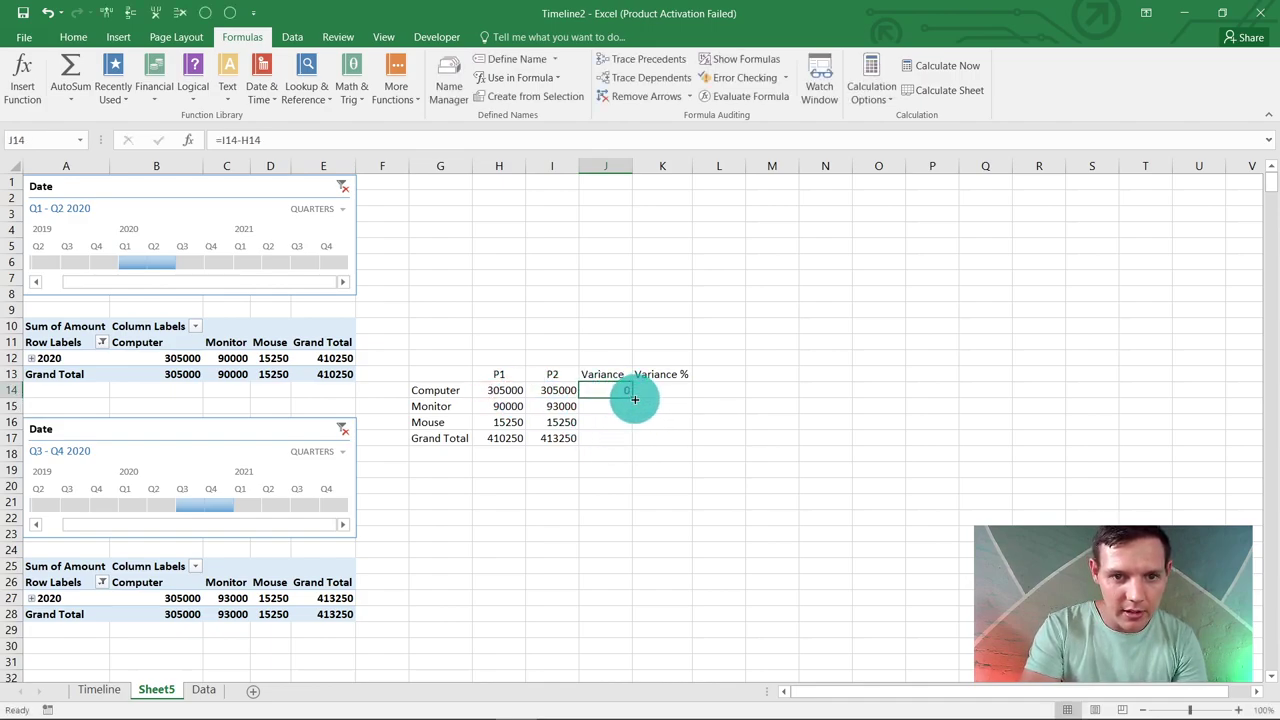
left_click_drag(634, 399, 638, 445)
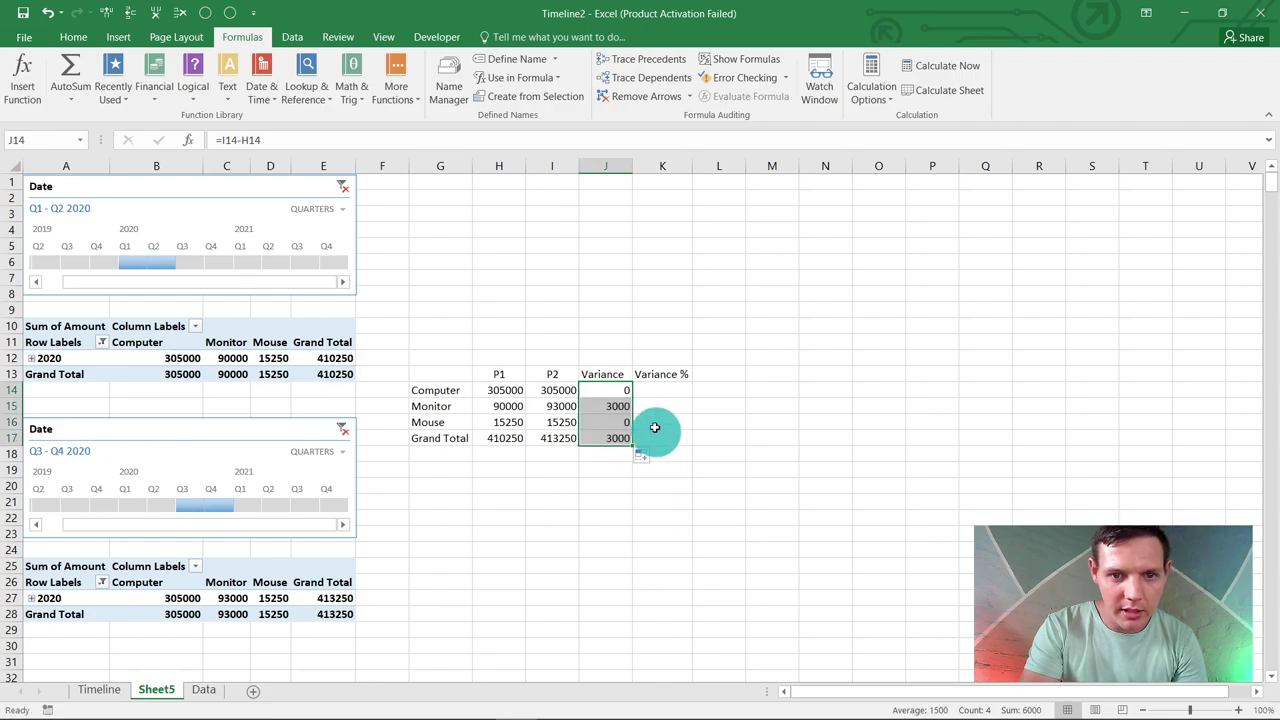
left_click(655, 391)
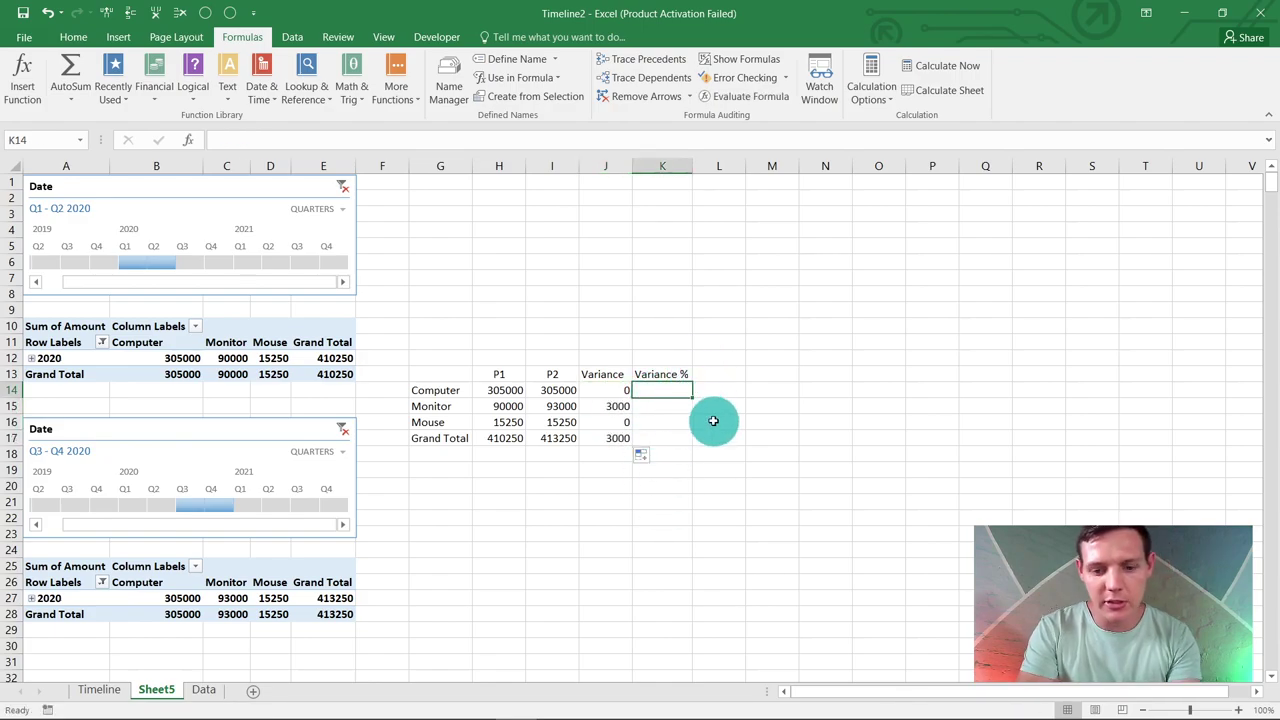
- Enter =J14/H14 in K14 and fill down to K17, showing 0%, 3%, 0%, 1%
type("=")
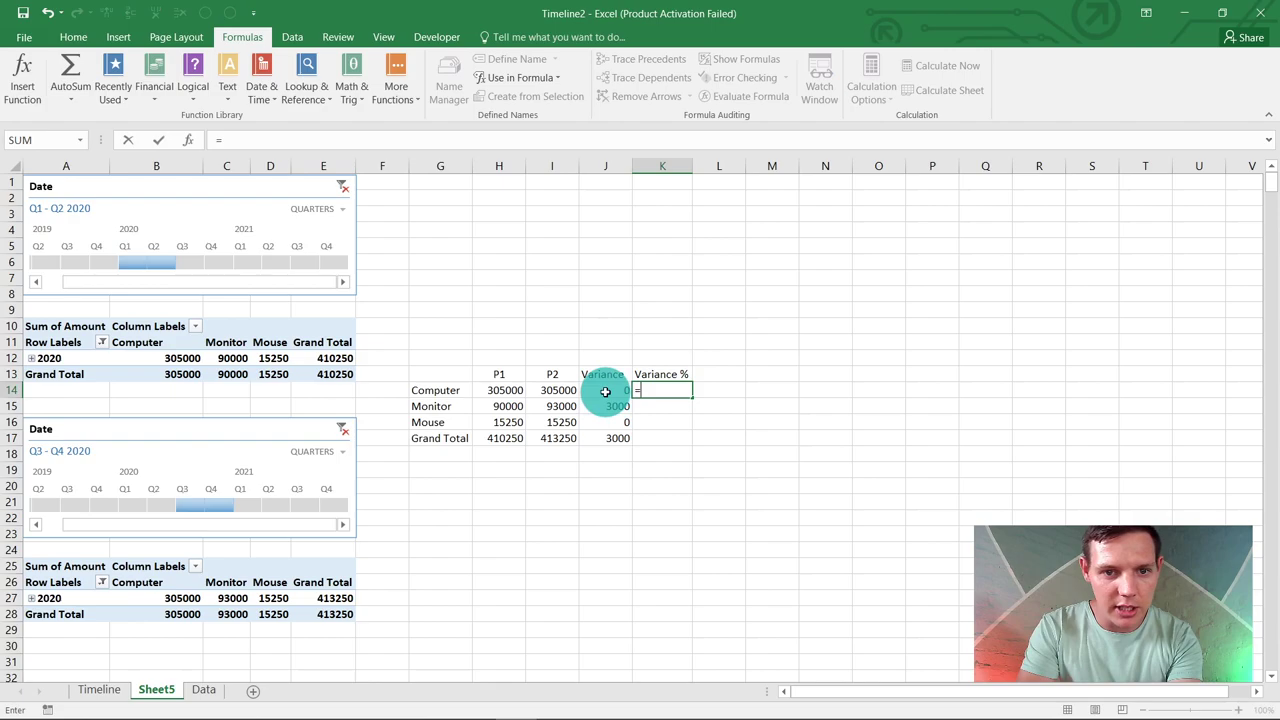
left_click(665, 395)
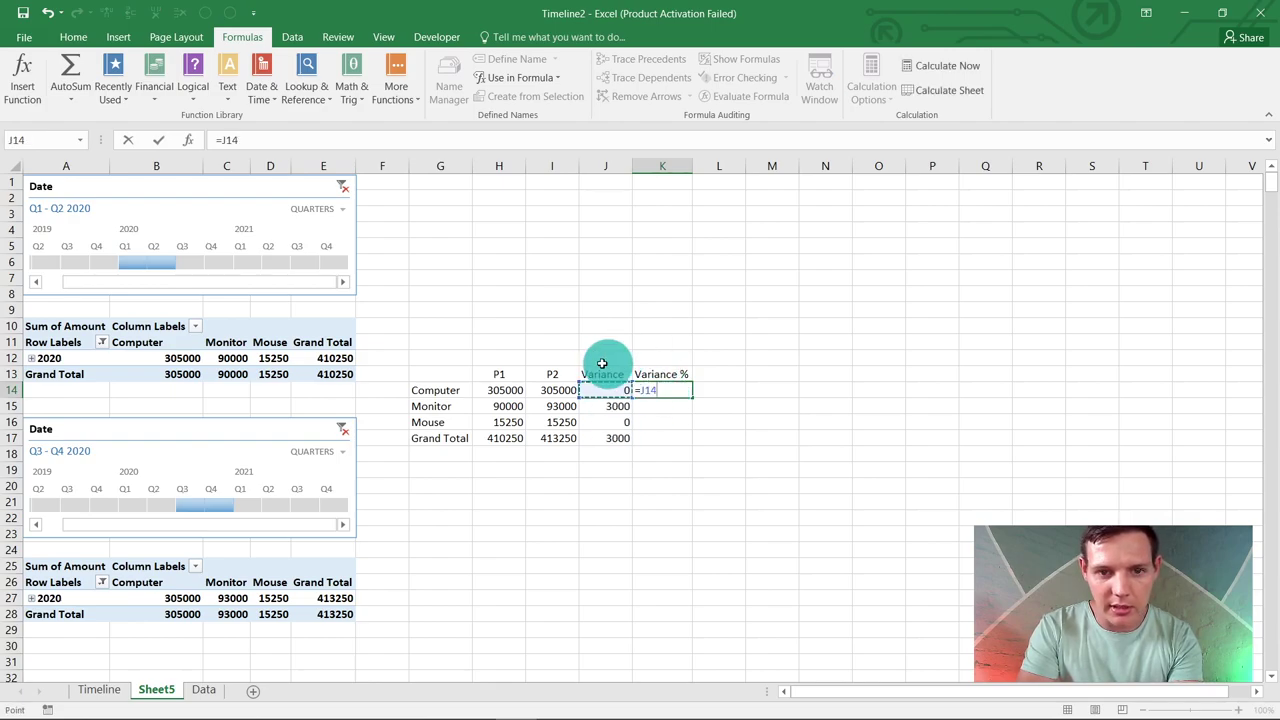
type("/")
left_click(505, 390)
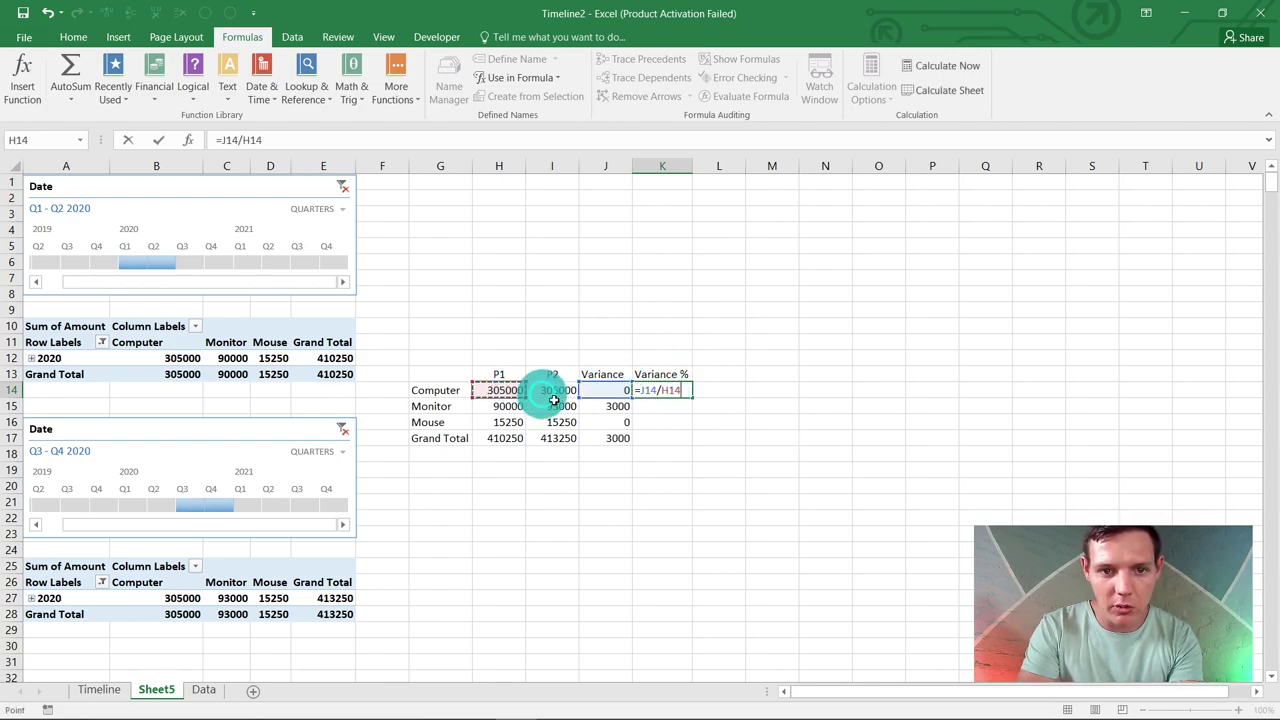
key("Return")
left_click(668, 391)
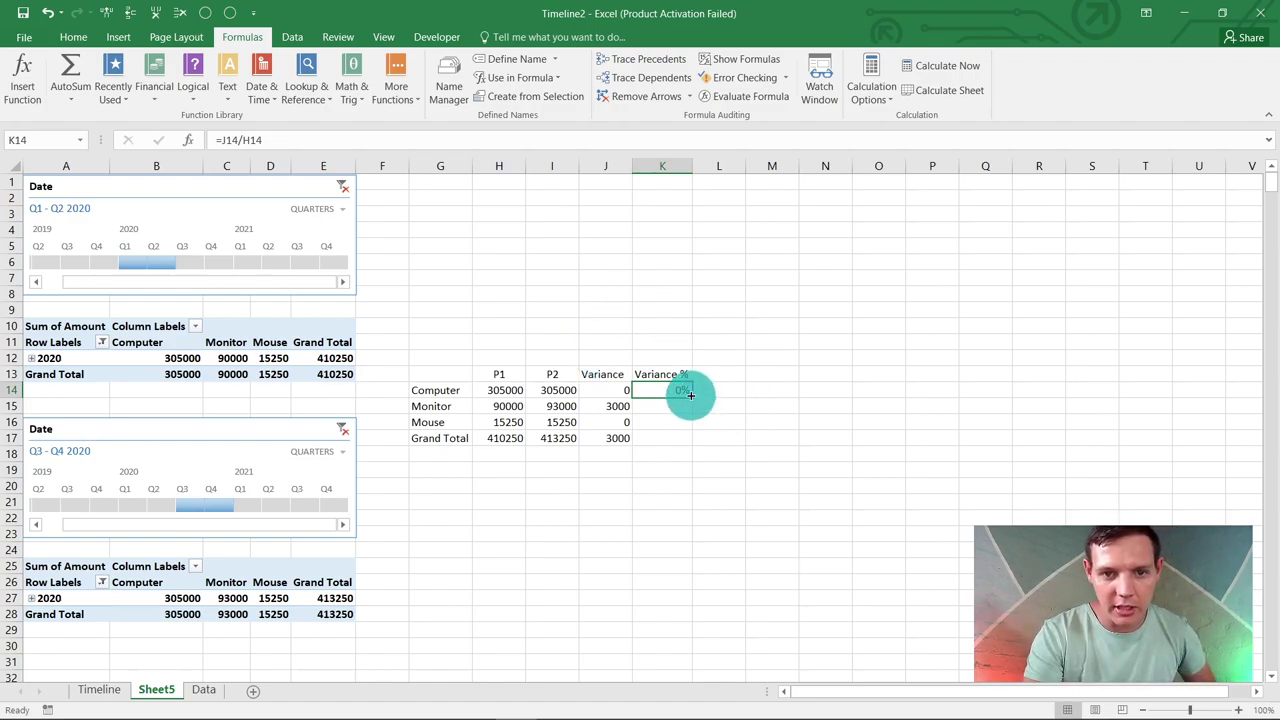
left_click_drag(690, 397, 691, 440)
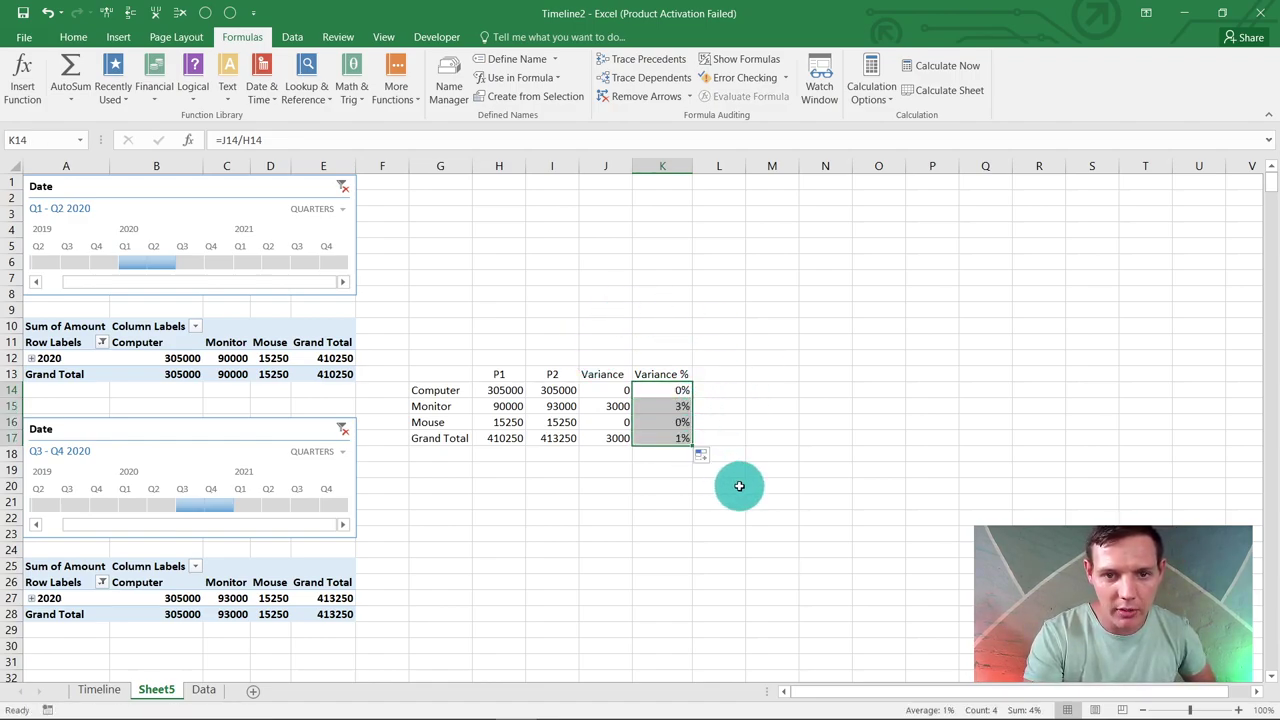
left_click(612, 517)
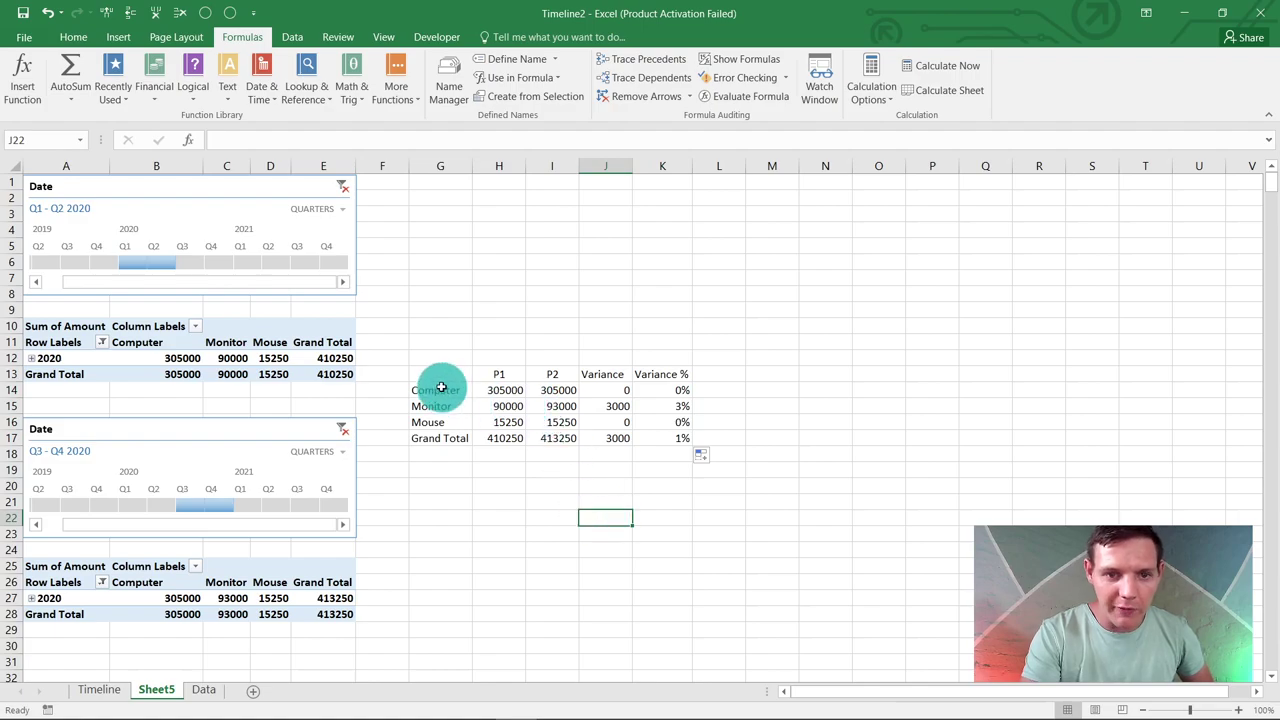
left_click(1237, 709)
left_click(1237, 709)
left_click(1237, 709)
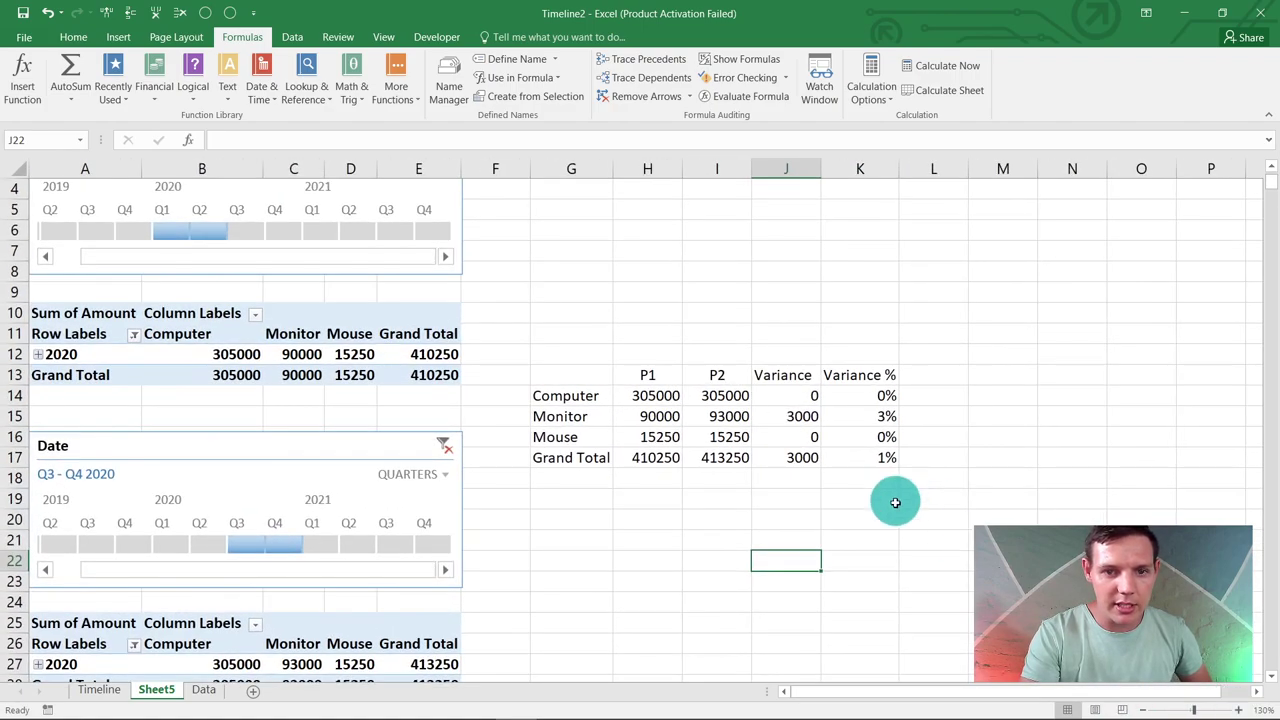
scroll(910, 482, "up", 1)
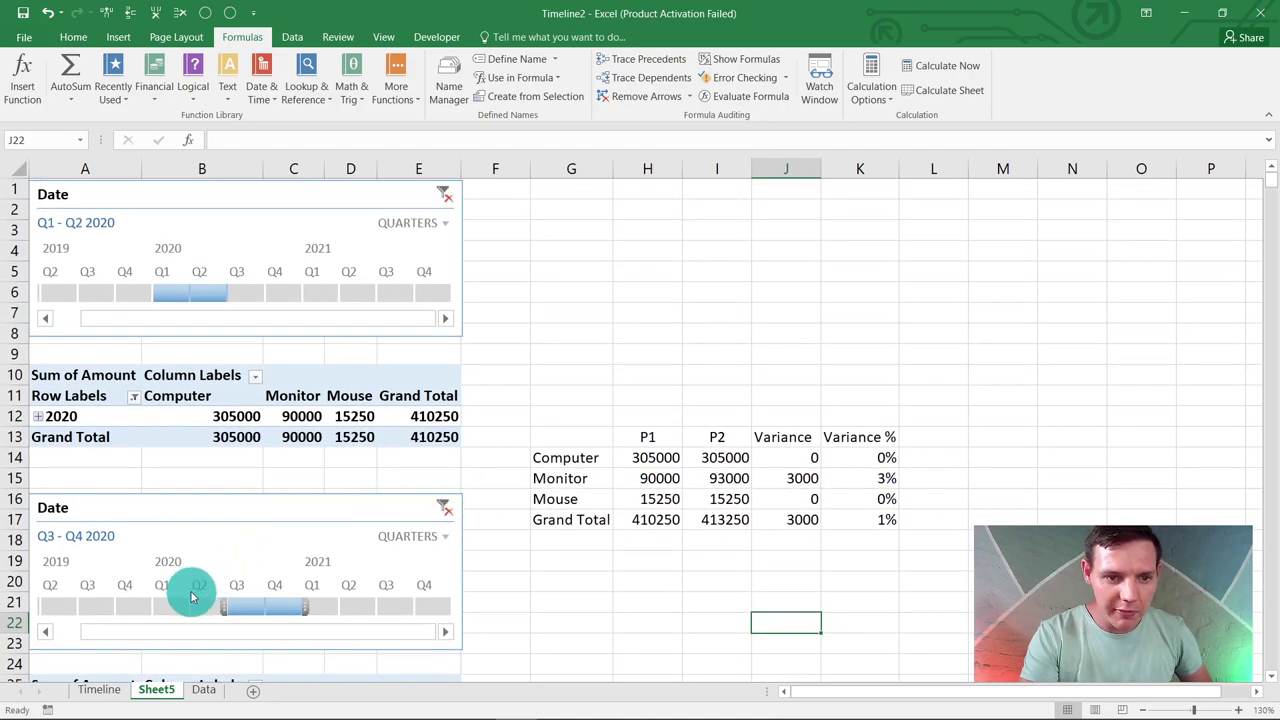
left_click_drag(175, 609, 224, 603)
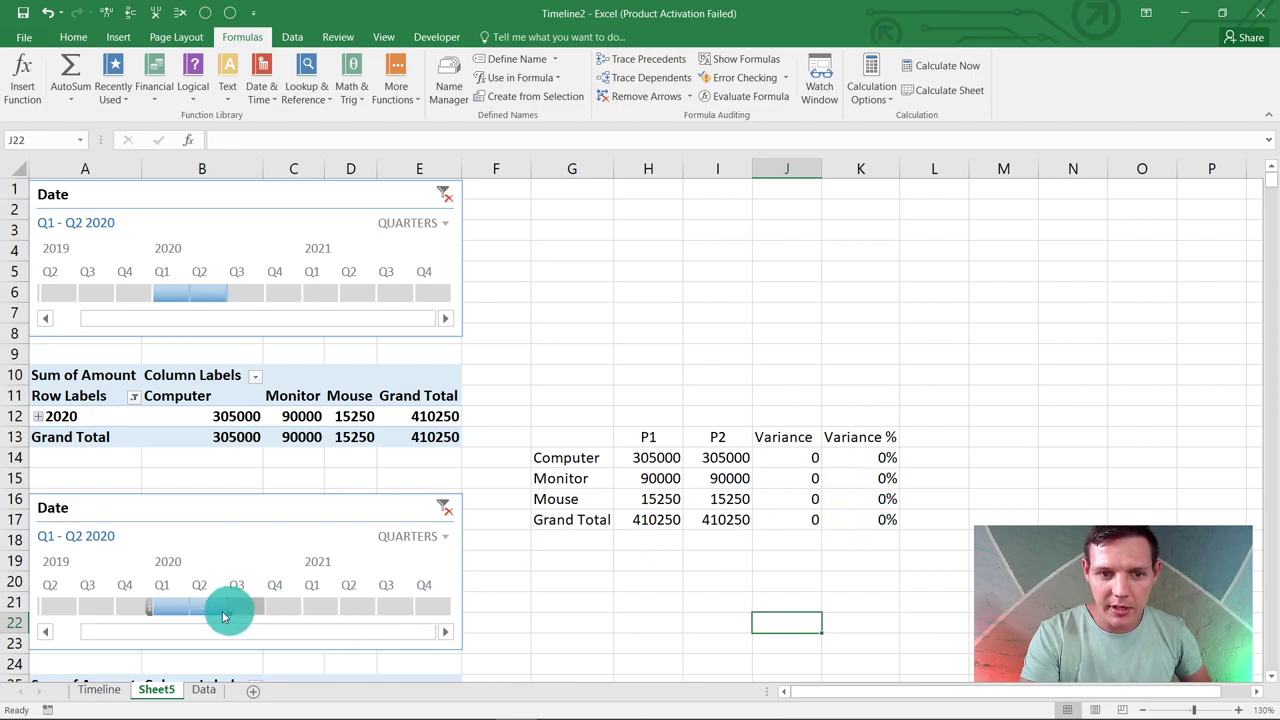
left_click(248, 612)
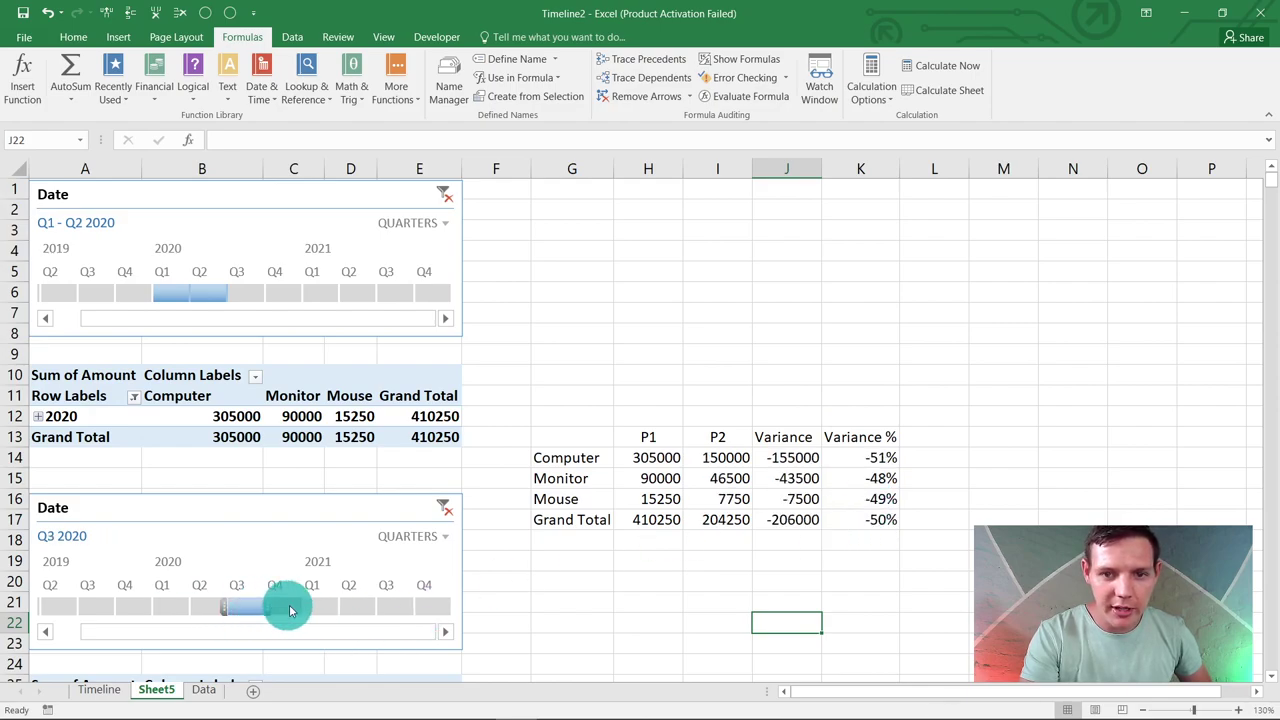
left_click_drag(266, 603, 302, 606)
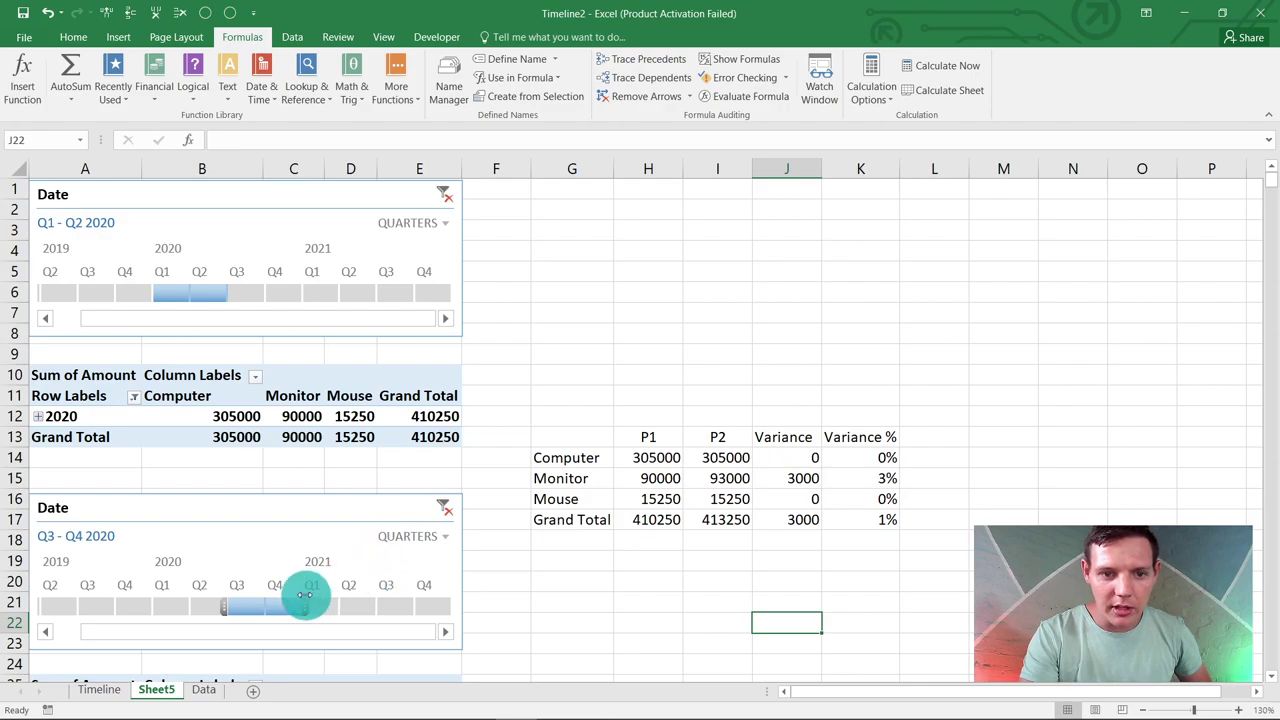
- Switch both timelines to the years level and filter each to 2020
left_click(436, 224)
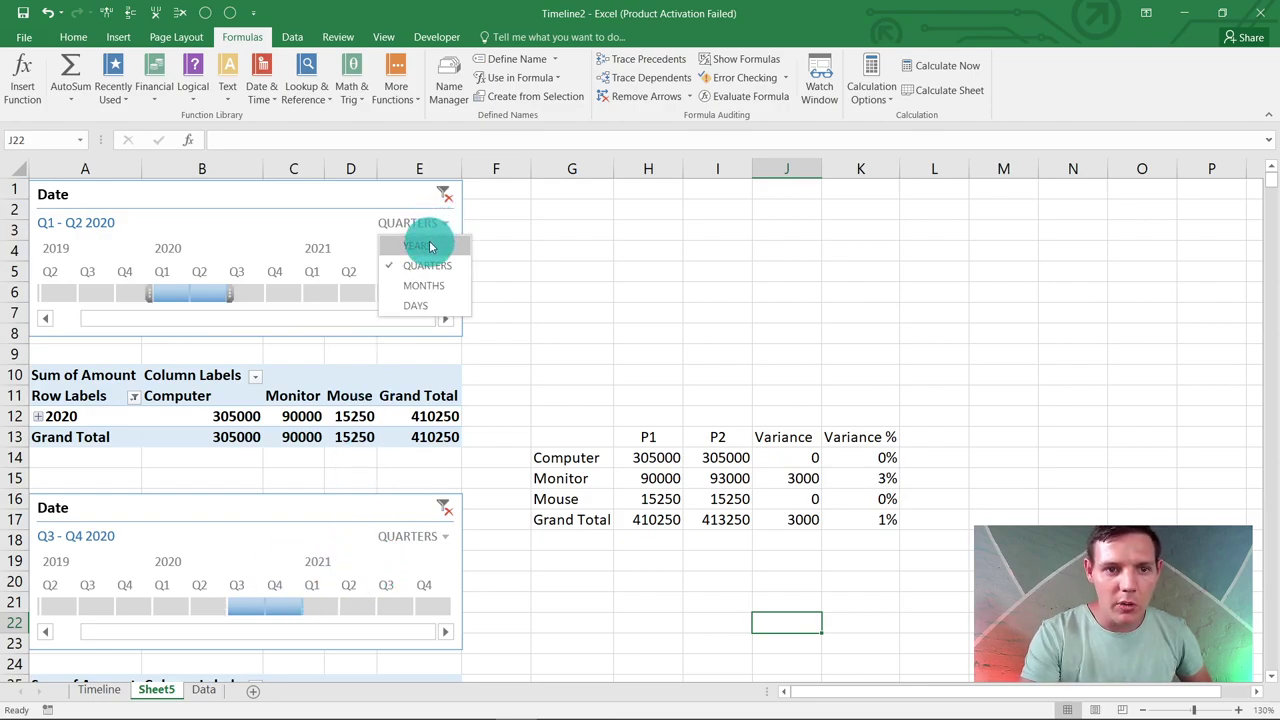
left_click(430, 244)
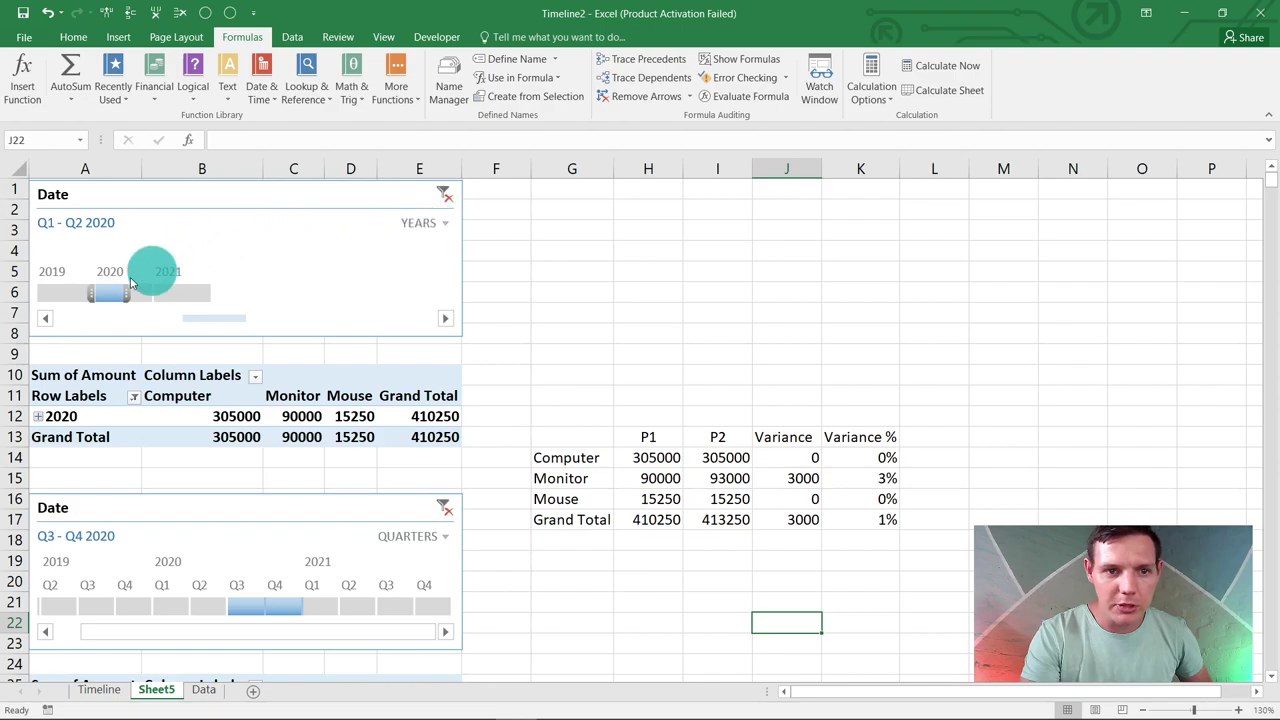
left_click(72, 292)
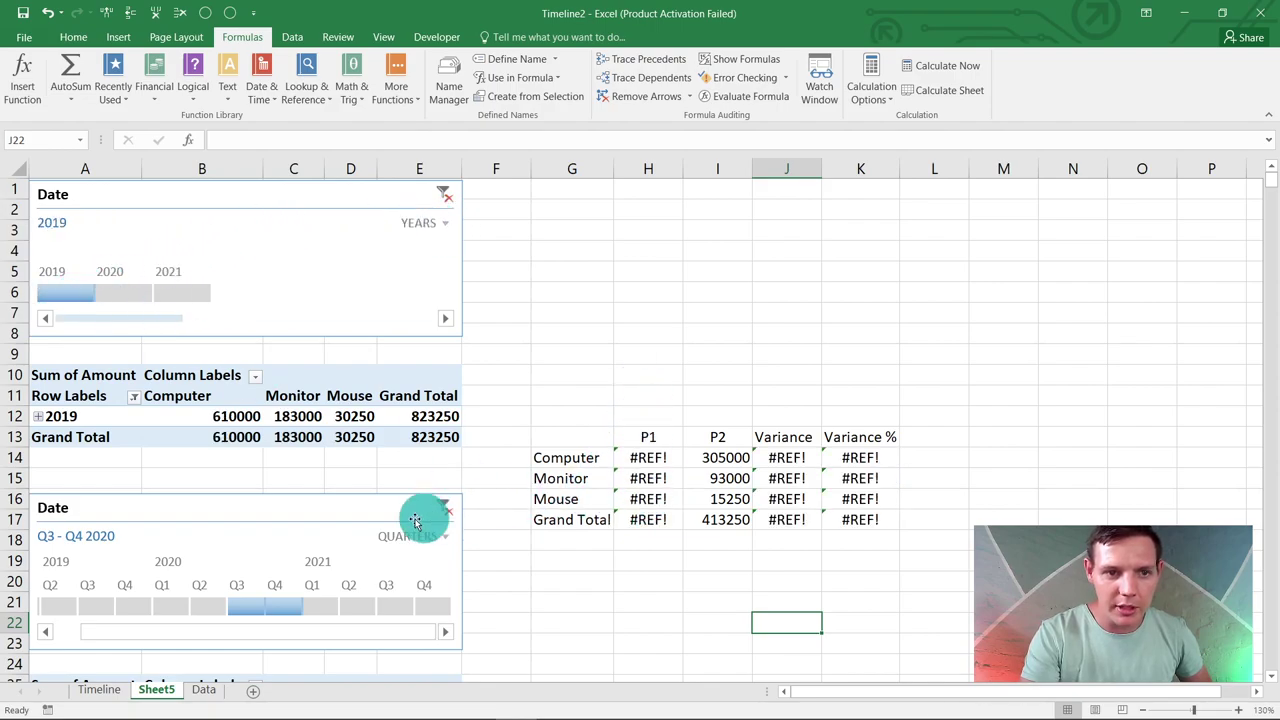
left_click(126, 292)
left_click(412, 536)
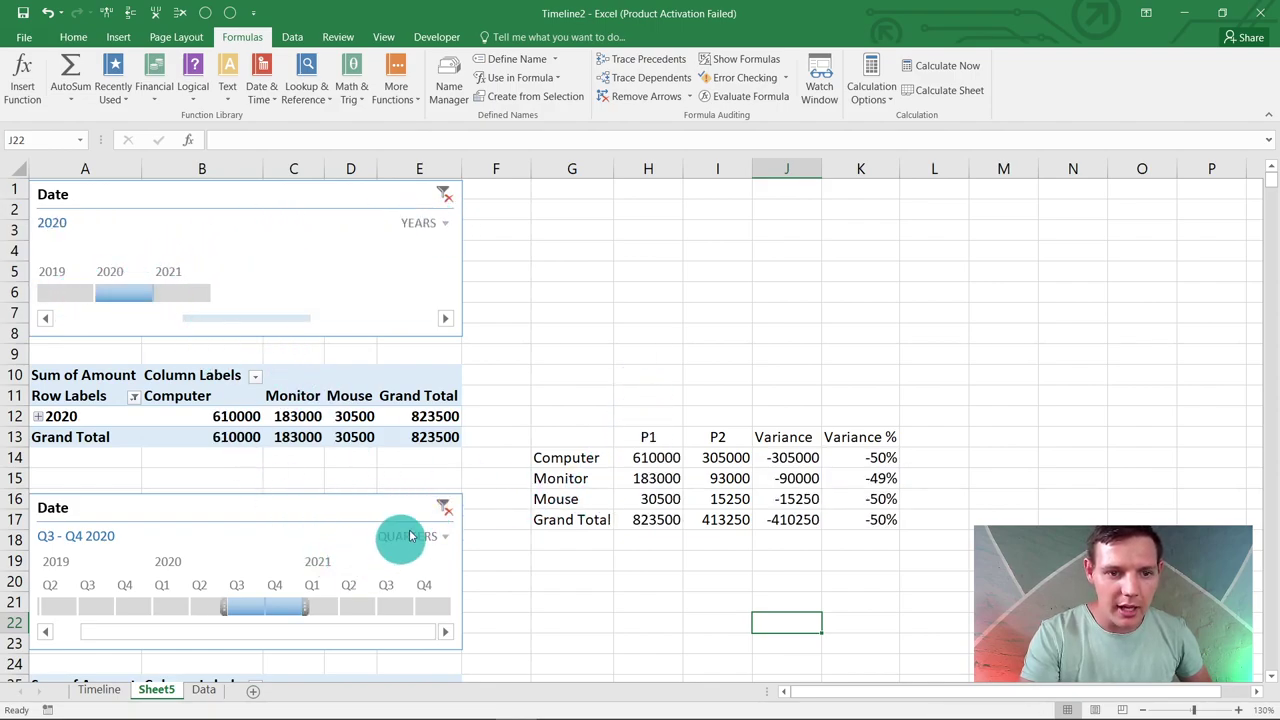
left_click(409, 567)
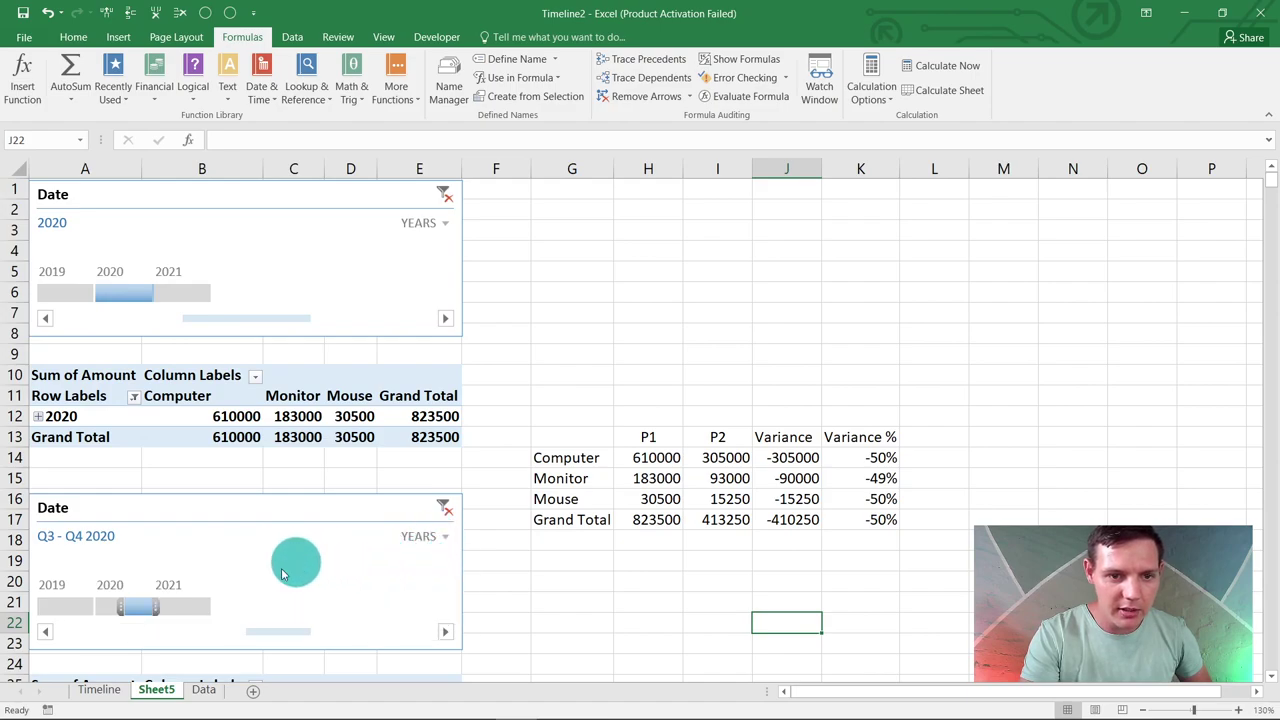
left_click(107, 606)
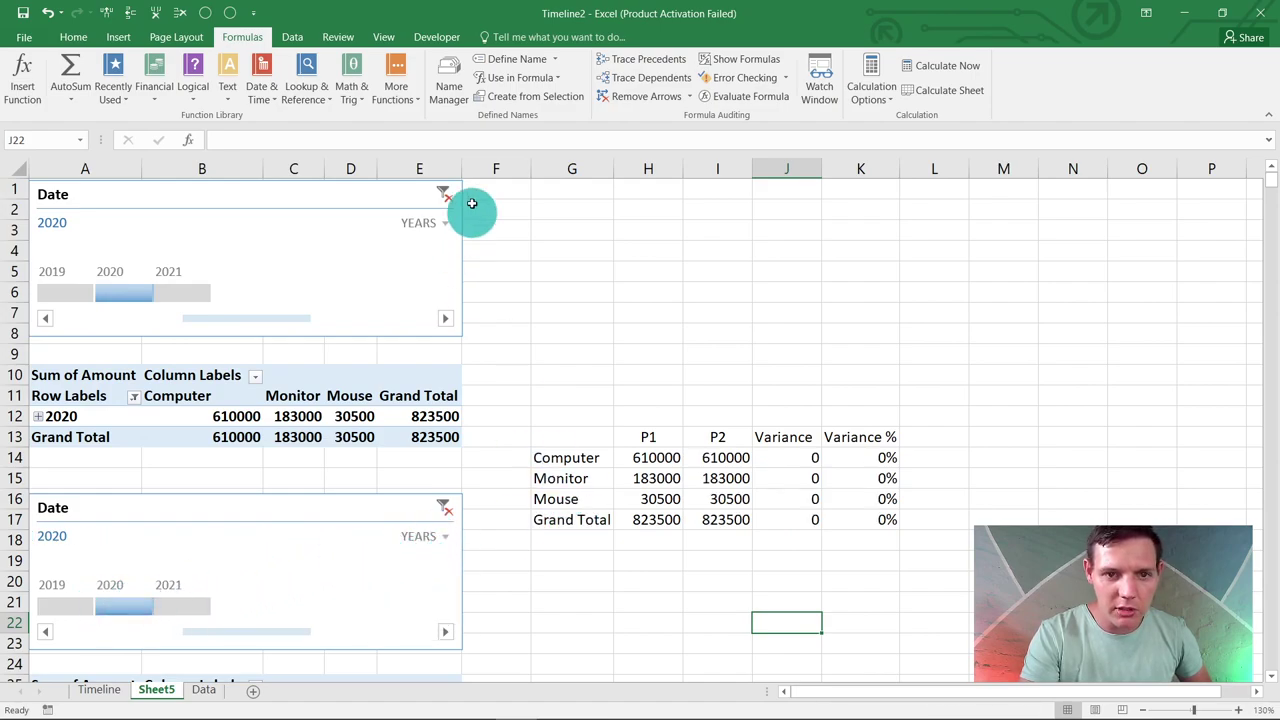
- Switch both timelines to months, selecting Jan 2020 for P1 and Feb 2020 for P2
left_click(443, 226)
left_click(458, 287)
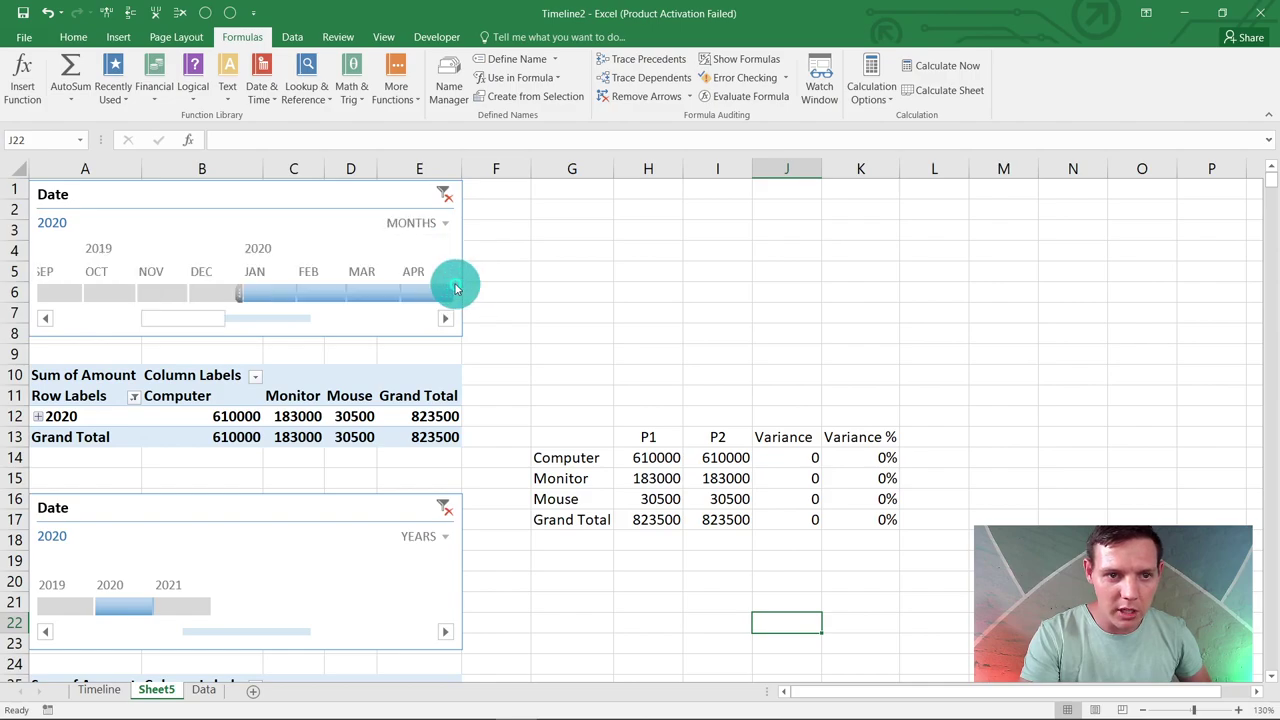
left_click(267, 293)
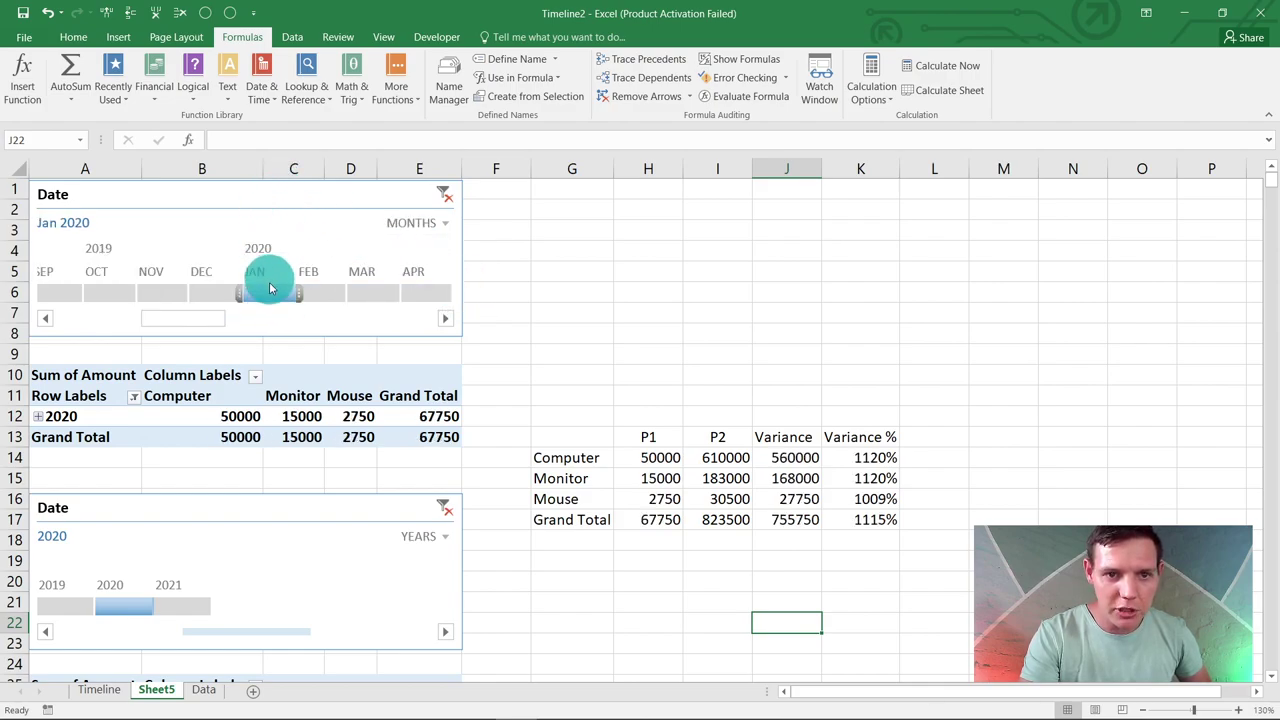
left_click(443, 536)
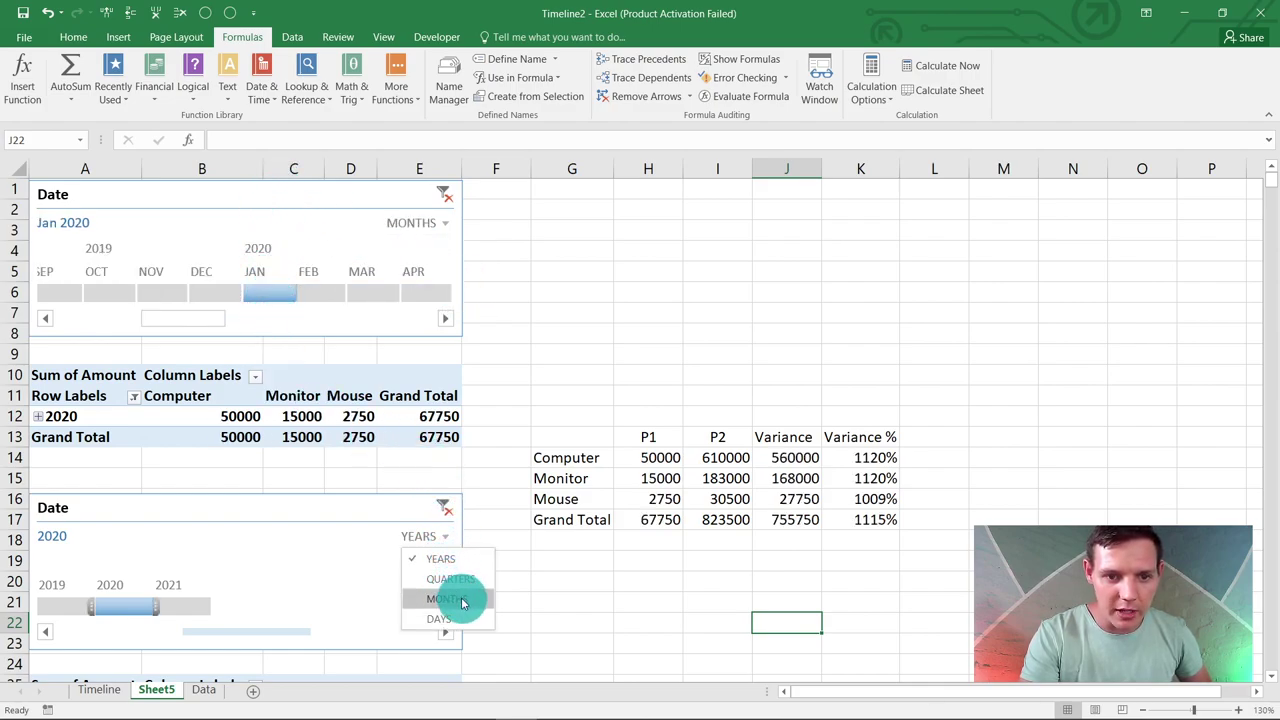
left_click(450, 598)
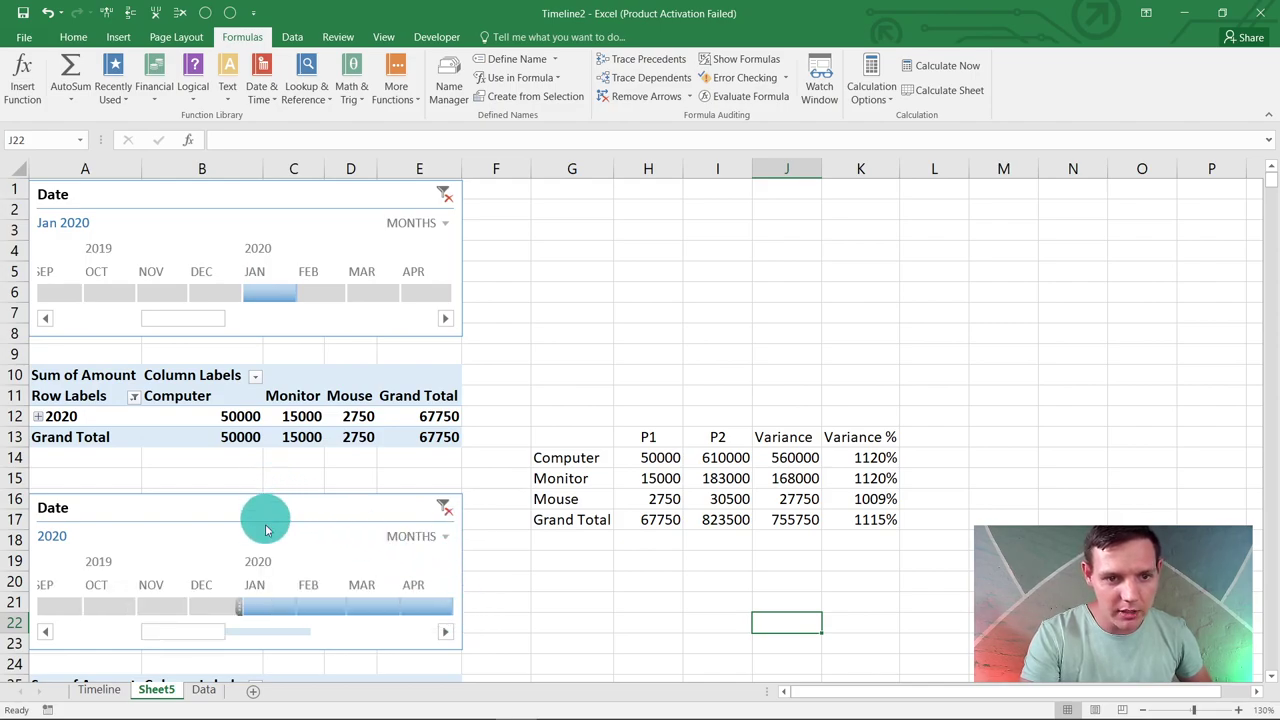
left_click(318, 611)
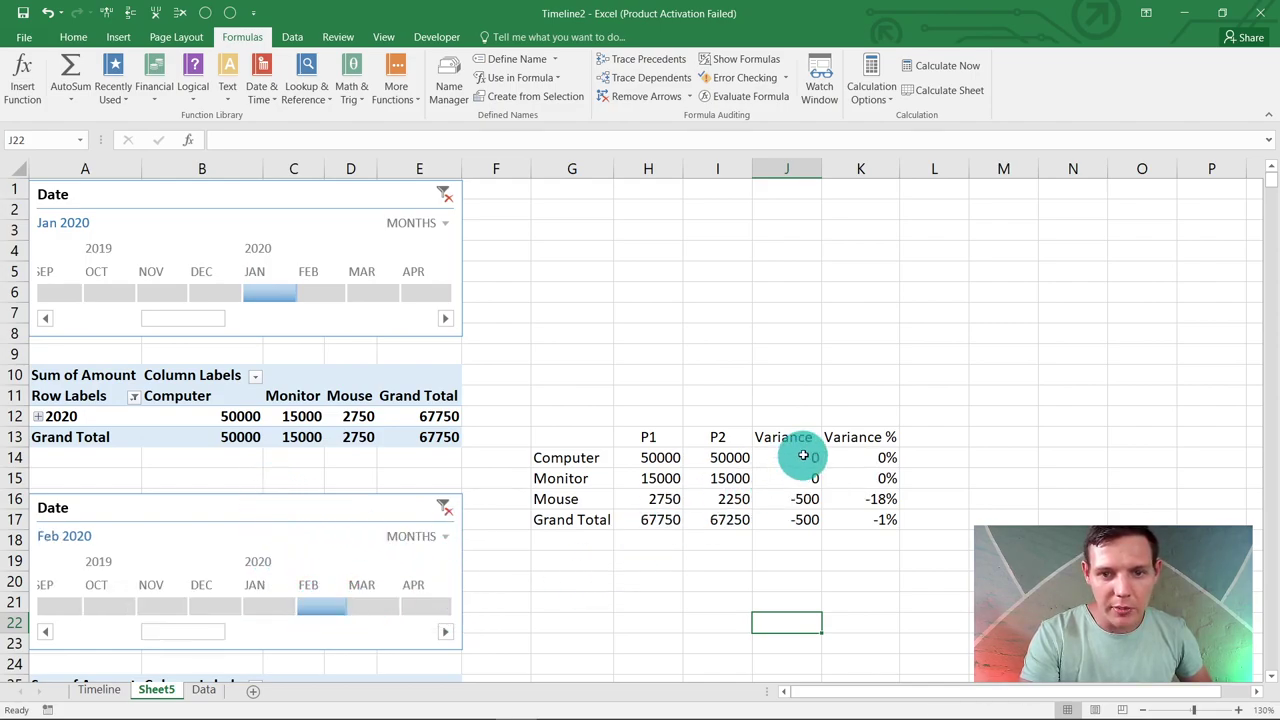